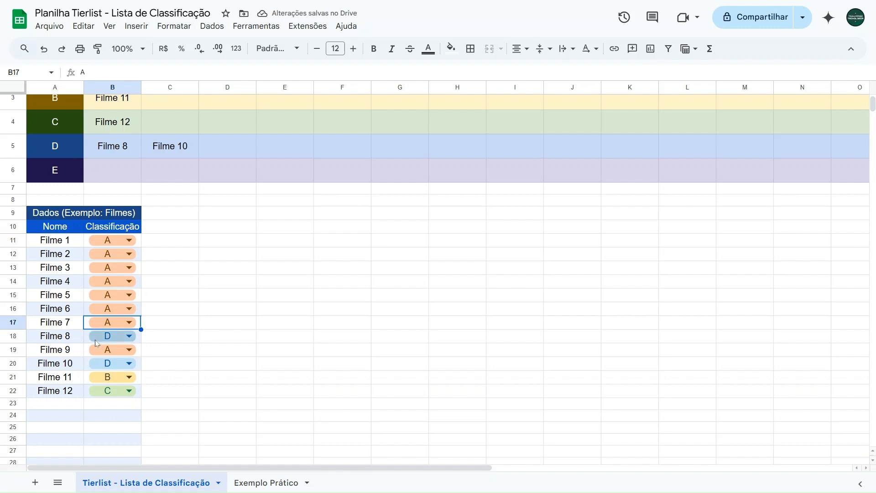
# Change the classification of Filme 8 to A in the film data table
pyautogui.click(114, 341)
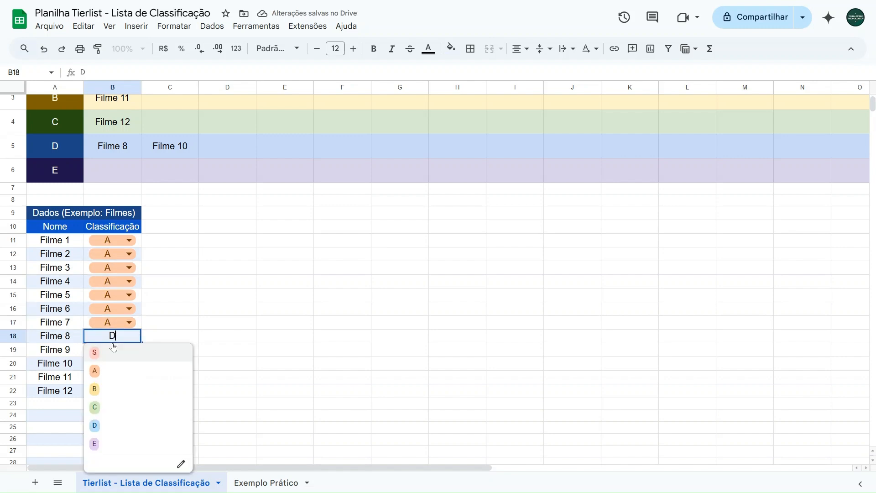
pyautogui.click(106, 374)
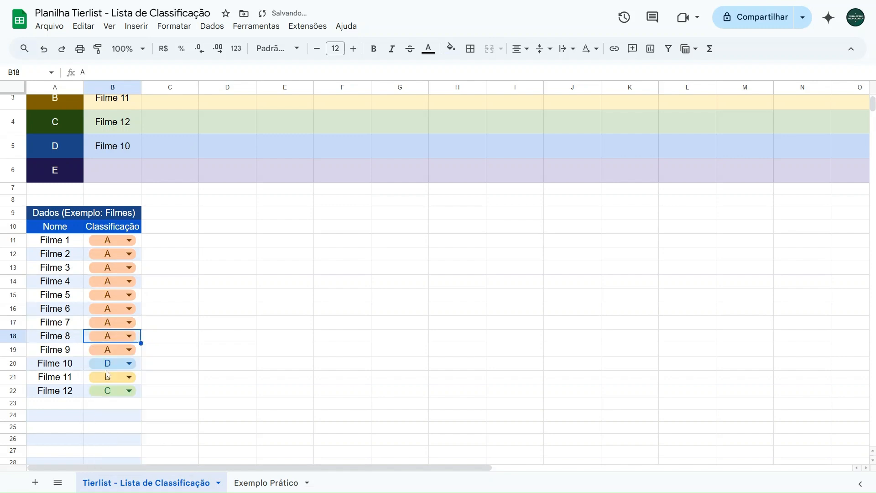
pyautogui.scroll(3, 128, 356)
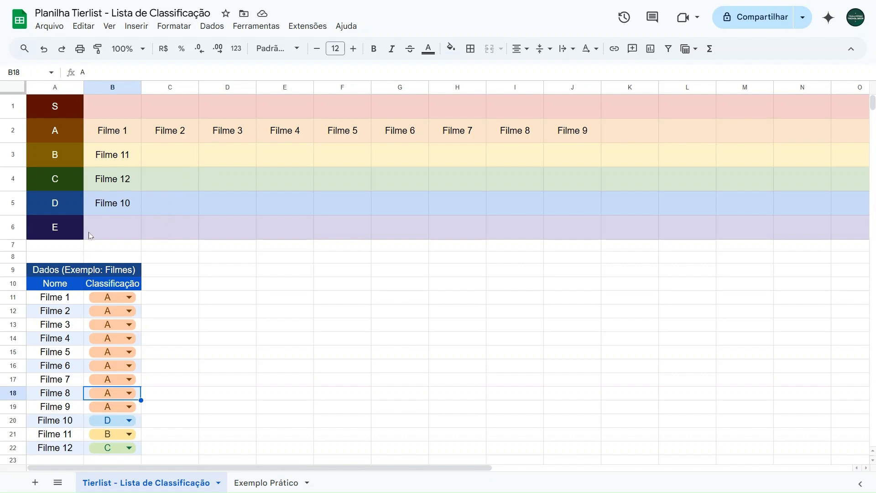
# Examine the tier labels S to E in cells A1:A6 of the finished tier list
pyautogui.click(61, 108)
pyautogui.click(60, 130)
pyautogui.click(57, 156)
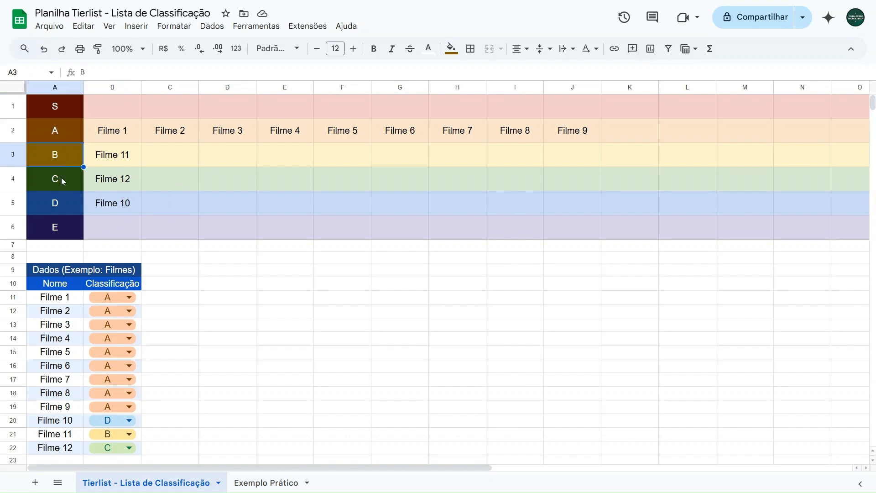
pyautogui.click(61, 178)
pyautogui.click(59, 202)
pyautogui.click(61, 224)
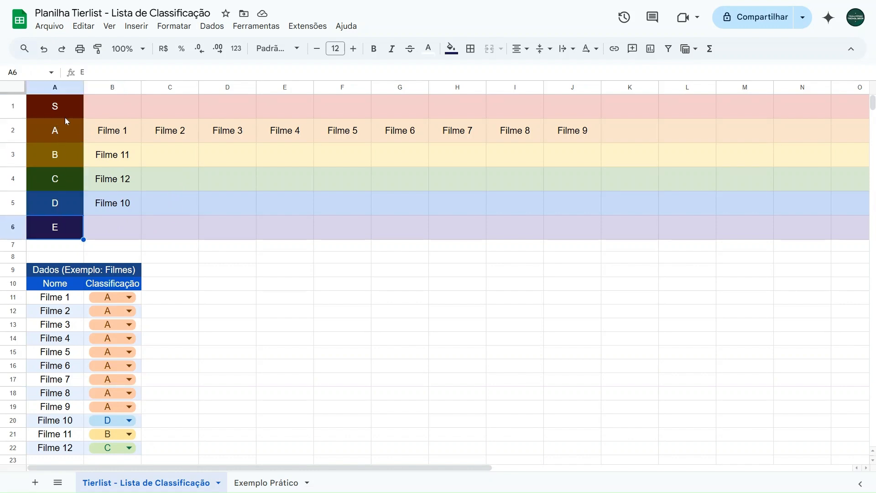
pyautogui.click(68, 103)
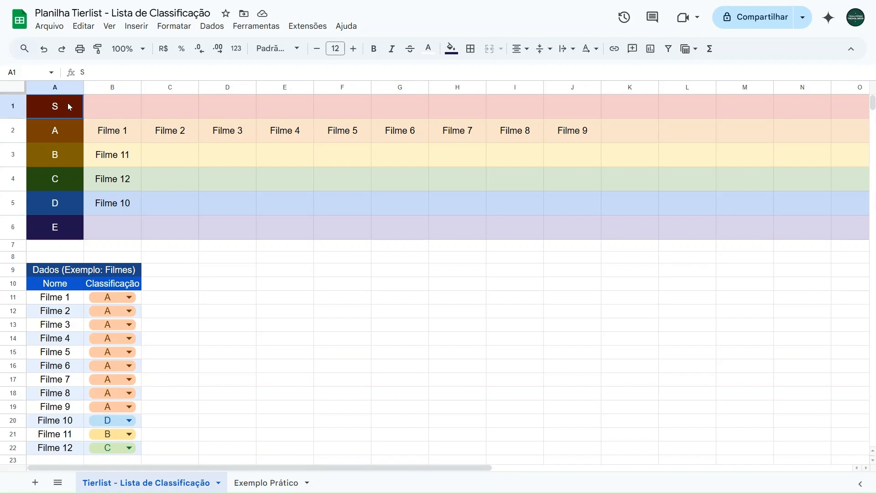
pyautogui.click(63, 132)
pyautogui.click(60, 157)
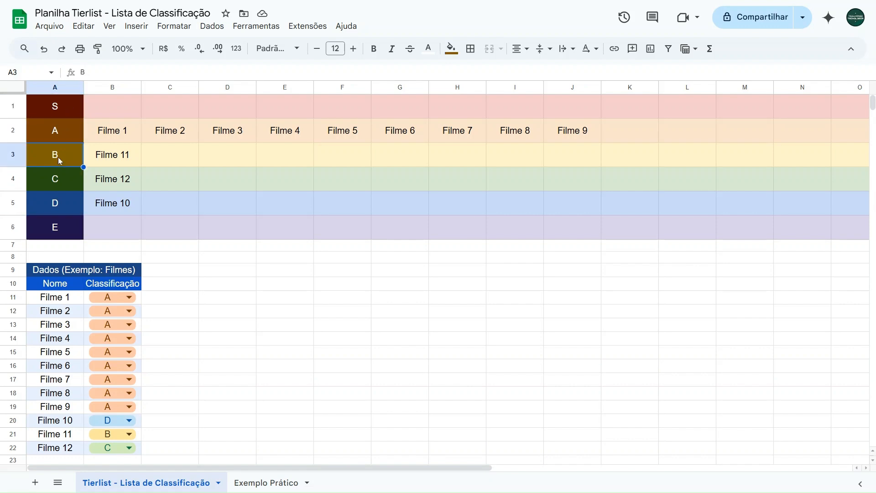
pyautogui.click(64, 182)
pyautogui.click(66, 203)
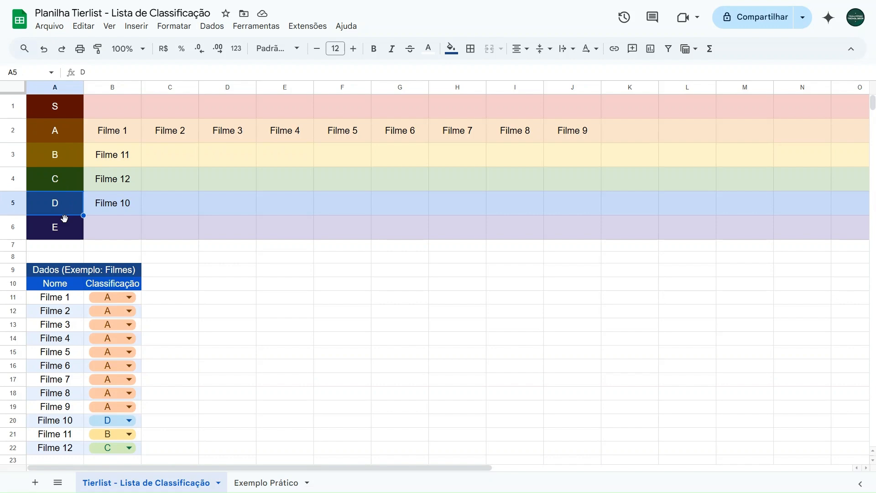
pyautogui.click(65, 226)
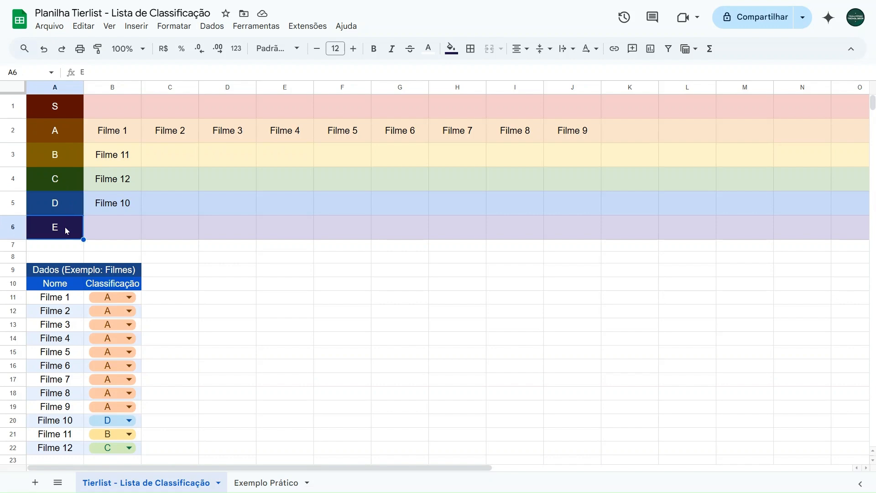
pyautogui.click(217, 275)
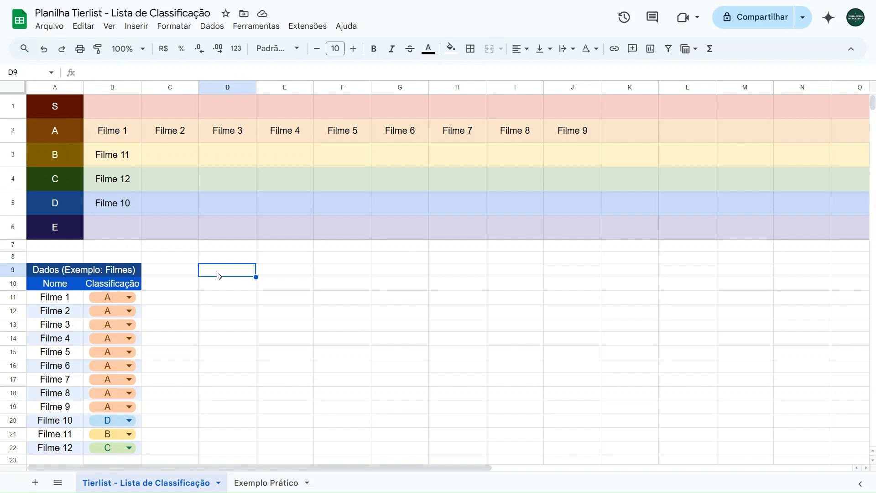
# Undo the recent classification changes of the films in the data table
pyautogui.hotkey('ctrl', 'z')
pyautogui.hotkey('ctrl', 'z')
pyautogui.hotkey('ctrl', 'z')
pyautogui.hotkey('ctrl', 'z')
pyautogui.hotkey('ctrl', 'z')
pyautogui.hotkey('ctrl', 'z')
pyautogui.hotkey('ctrl', 'z')
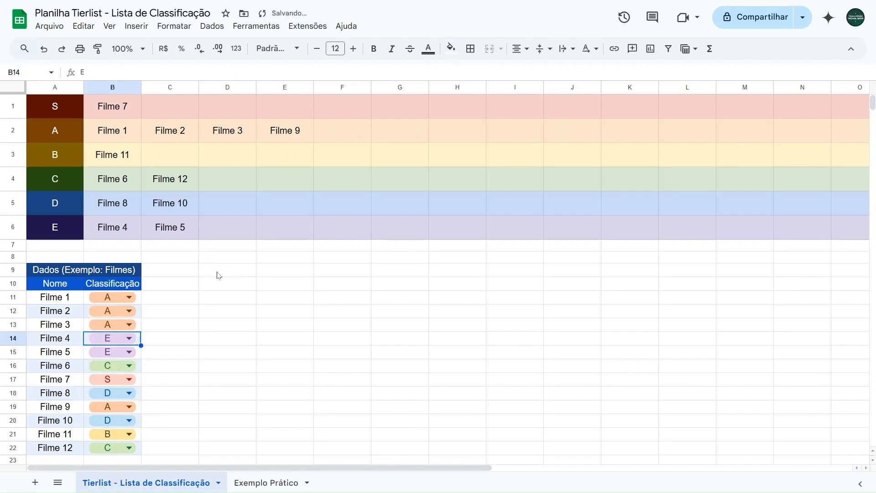
pyautogui.click(218, 275)
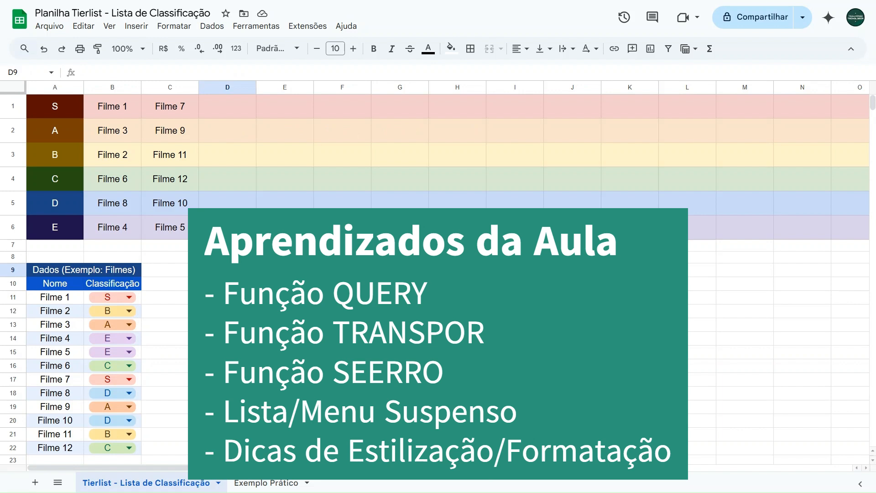
# Set the classifications of Filme 1, Filme 2, Filme 3 and Filme 4 to A
pyautogui.click(114, 297)
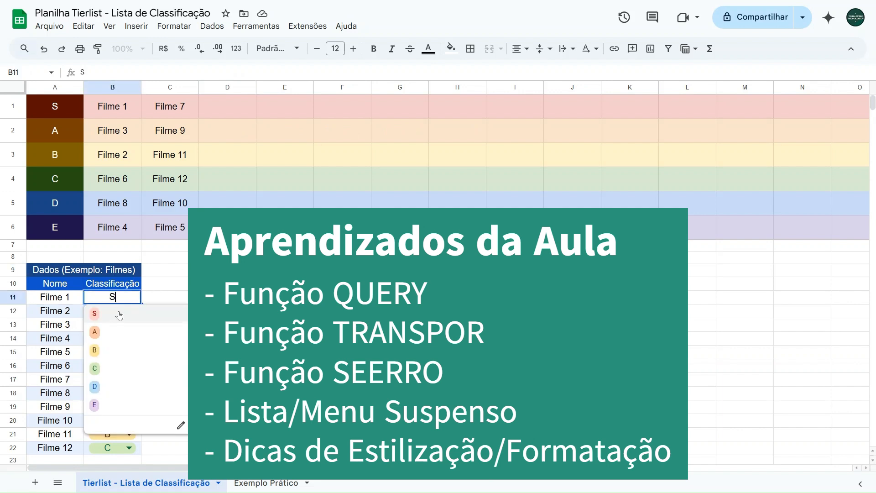
pyautogui.click(97, 333)
pyautogui.click(109, 315)
pyautogui.click(109, 345)
pyautogui.click(109, 324)
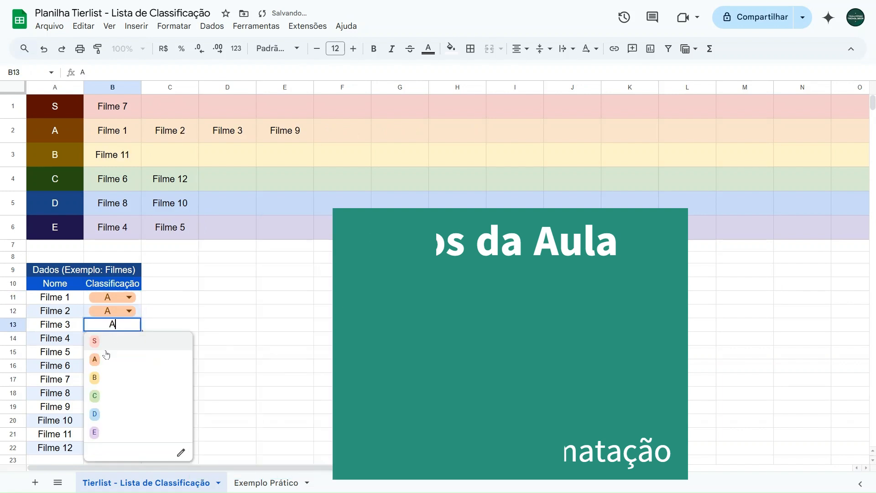
pyautogui.click(109, 352)
pyautogui.click(108, 339)
pyautogui.click(105, 371)
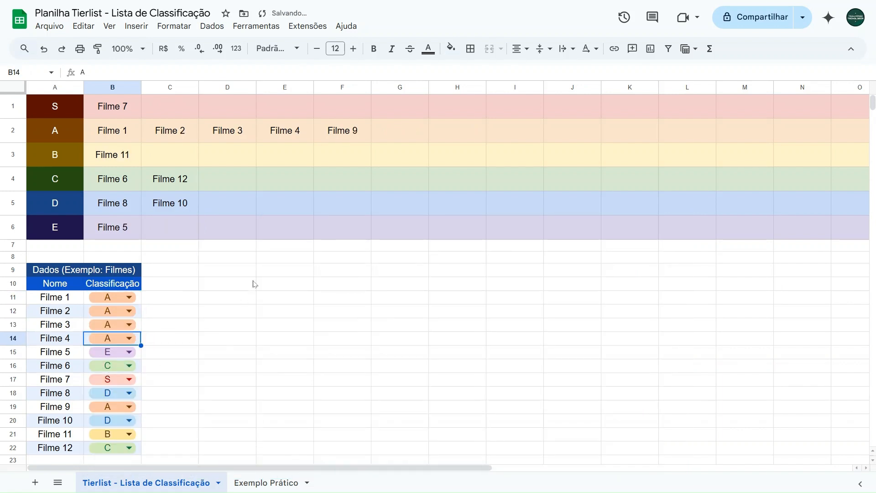
pyautogui.click(230, 285)
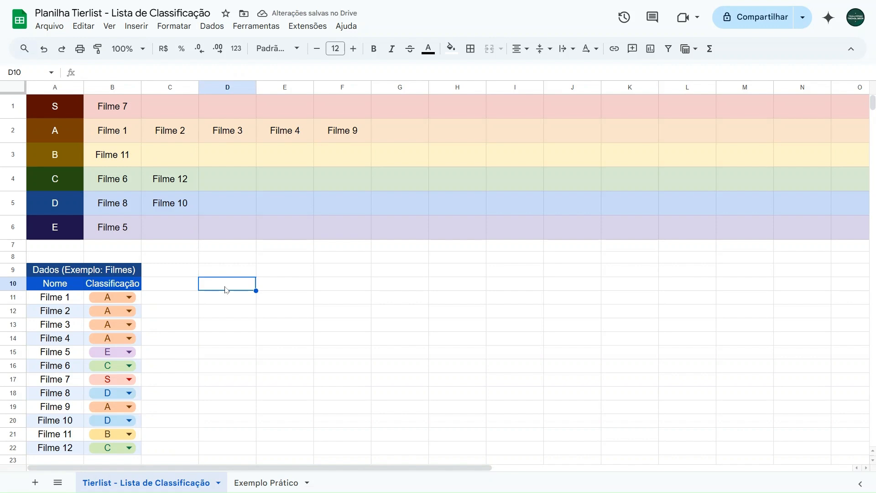
# Undo the classification changes made to Filme 1 through Filme 4
pyautogui.hotkey('ctrl', 'z')
pyautogui.hotkey('ctrl', 'z')
pyautogui.hotkey('ctrl', 'z')
pyautogui.hotkey('ctrl', 'z')
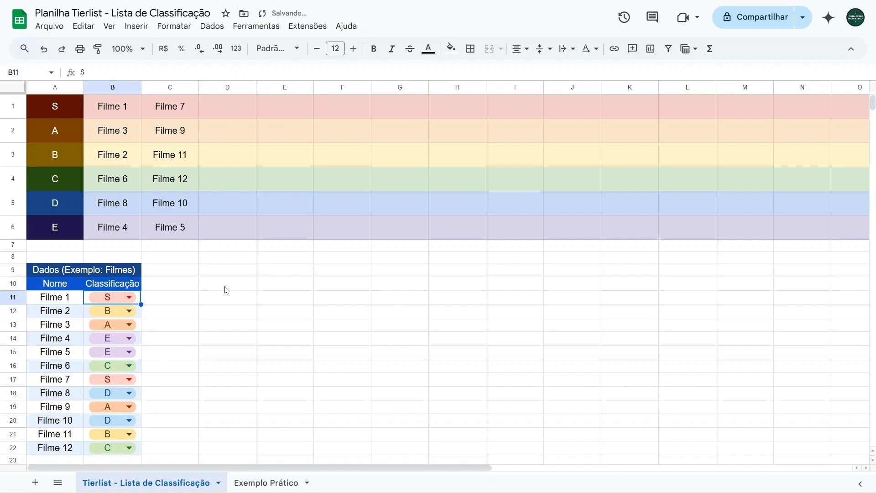
pyautogui.click(225, 268)
# Switch to the Exemplo Prático sheet, comparing it with the finished Tierlist - Lista de Classificação sheet
pyautogui.hotkey('ctrl', 'shift', 'pagedown')
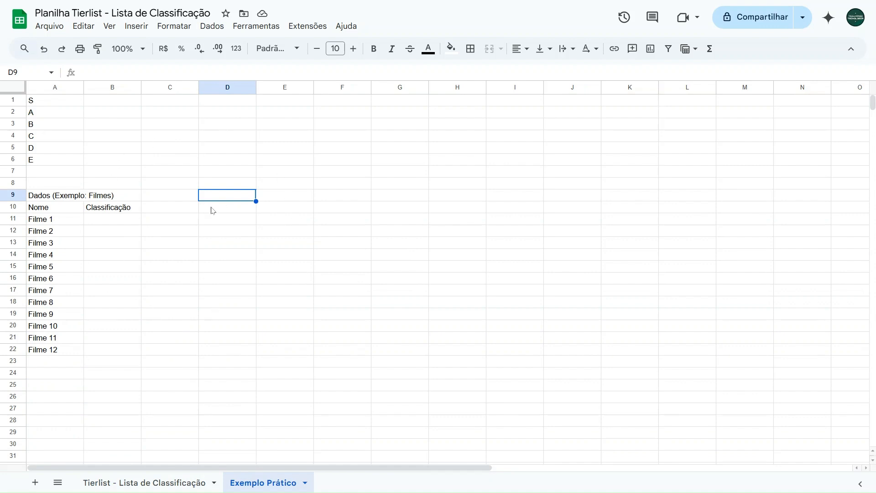
pyautogui.click(145, 482)
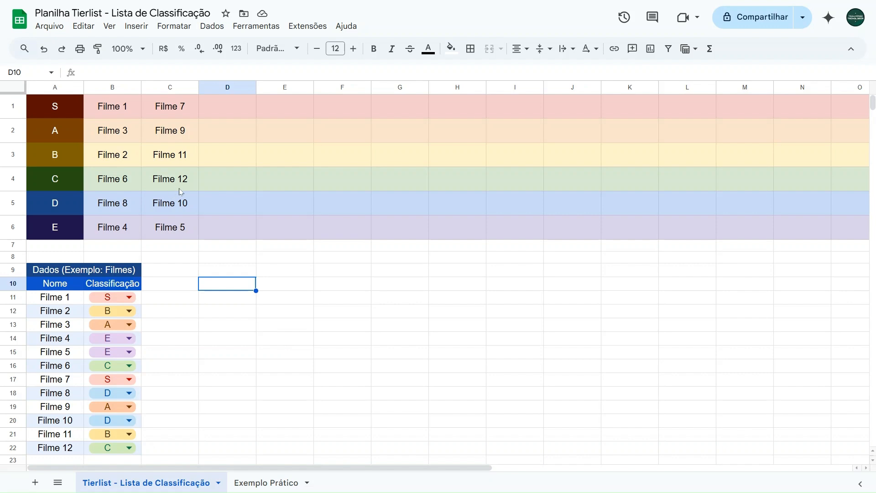
pyautogui.click(250, 482)
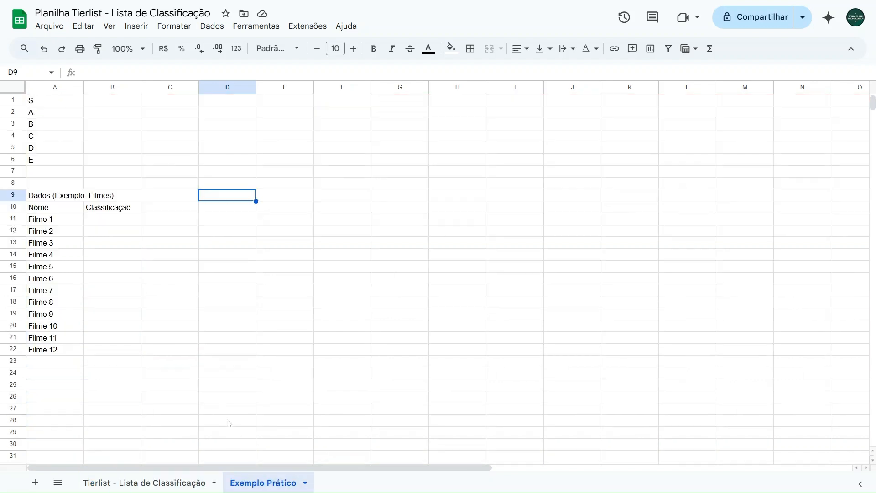
# Resize rows 1 to 6 of the Exemplo Prático sheet to a height of 42 pixels
pyautogui.click(13, 100)
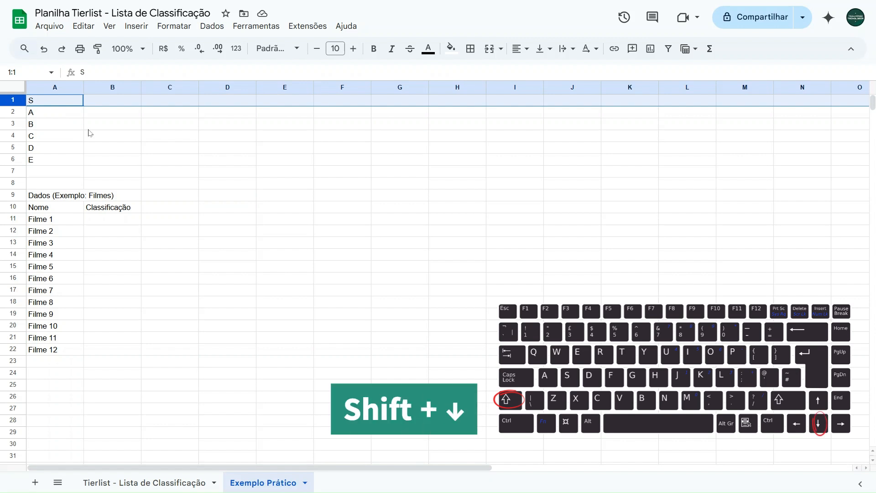
pyautogui.hotkey('shift', 'Down')
pyautogui.hotkey('shift', 'Down')
pyautogui.hotkey('shift', 'Down')
pyautogui.hotkey('shift', 'Down')
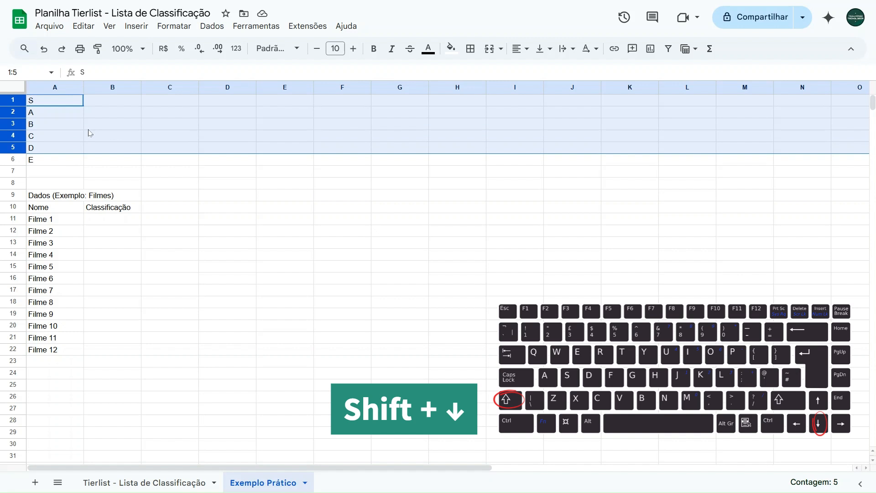
pyautogui.hotkey('shift', 'Down')
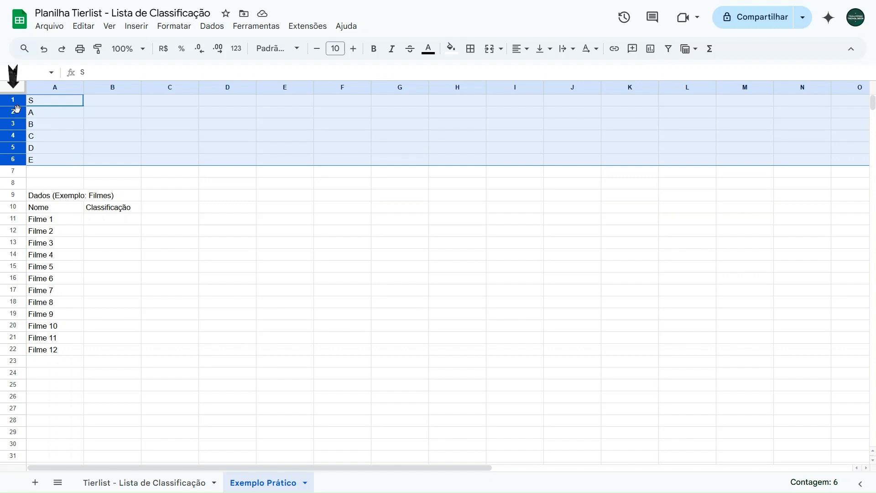
pyautogui.rightClick(15, 134)
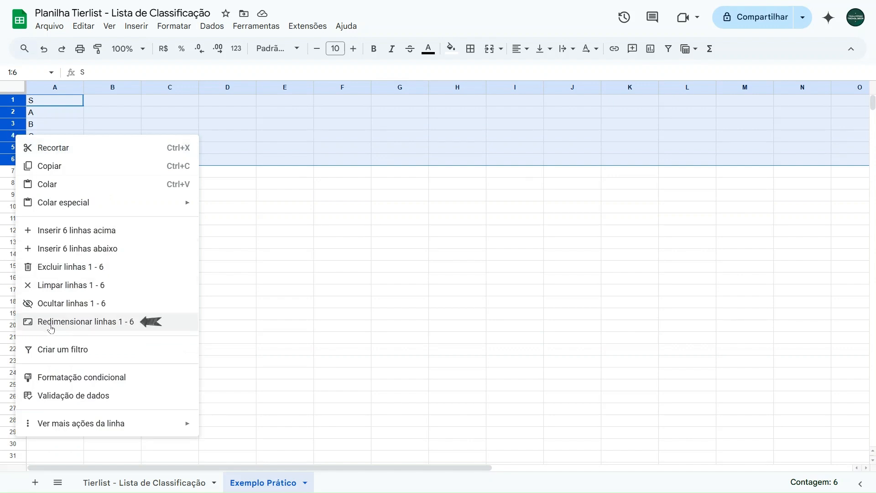
pyautogui.click(100, 324)
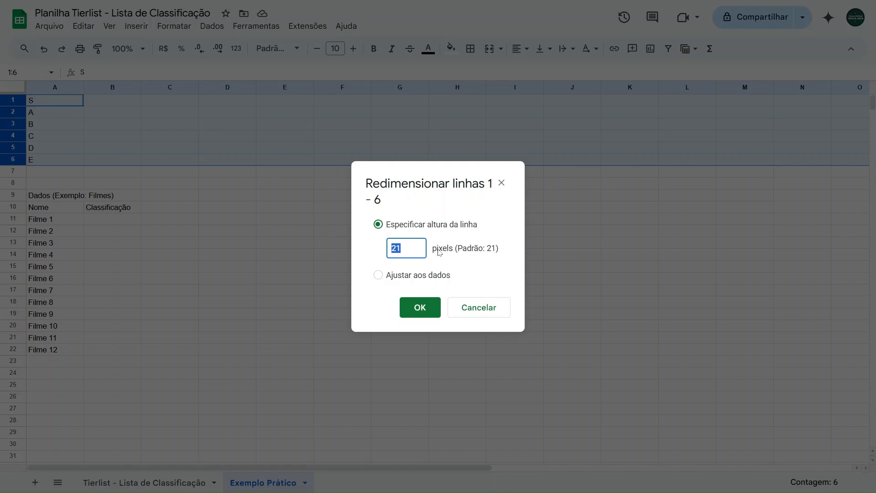
pyautogui.write('42')
pyautogui.click(421, 308)
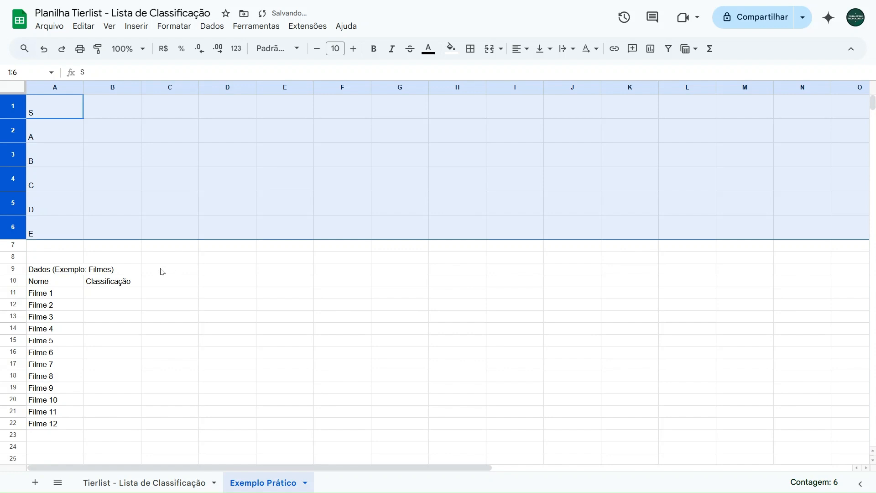
pyautogui.click(184, 259)
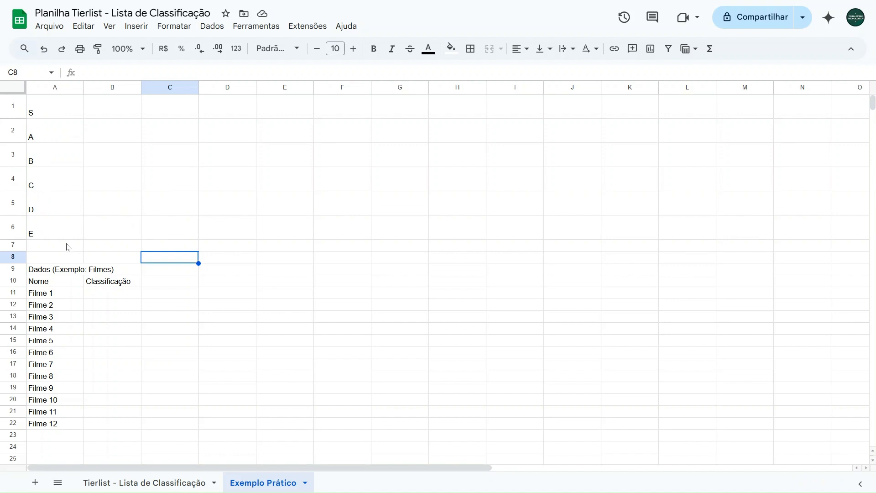
pyautogui.click(41, 117)
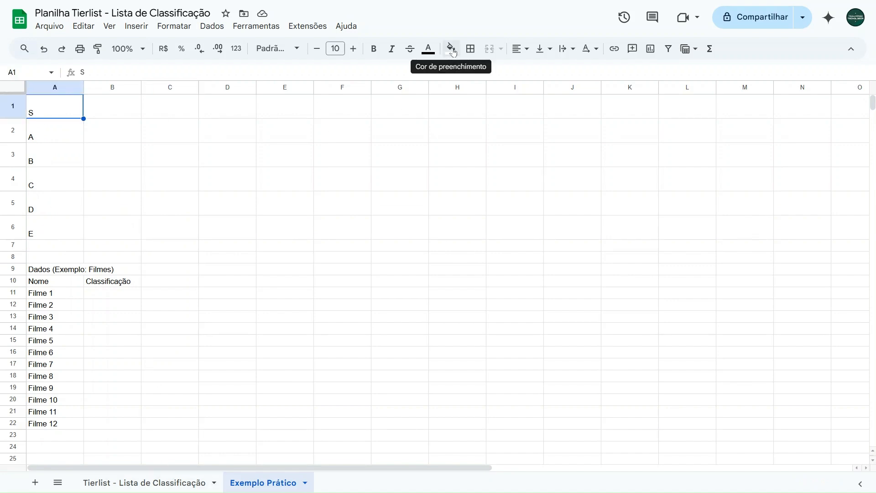
pyautogui.click(40, 139)
pyautogui.click(42, 156)
pyautogui.click(44, 186)
pyautogui.click(43, 208)
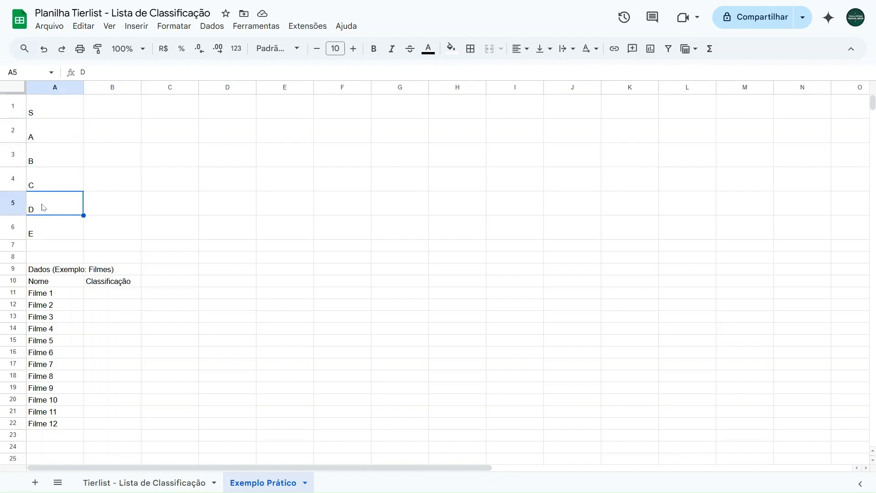
pyautogui.click(43, 227)
# Fill the tier label cells S, A and B (A1:A3) with dark red, dark orange and dark yellow respectively
pyautogui.click(51, 103)
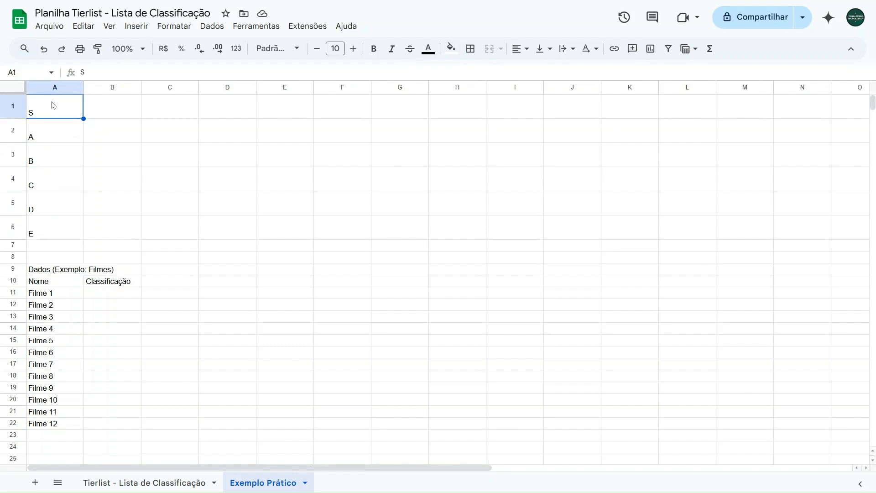
pyautogui.click(452, 49)
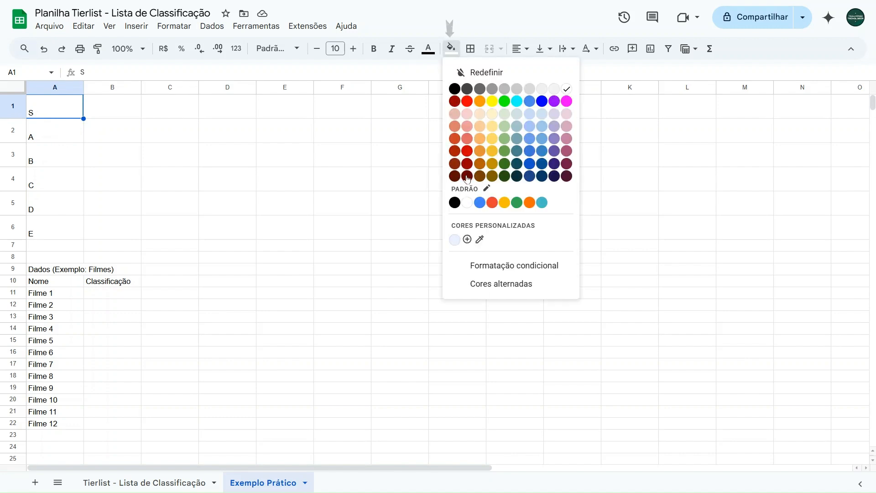
pyautogui.click(467, 176)
pyautogui.click(41, 133)
pyautogui.click(451, 48)
pyautogui.click(480, 176)
pyautogui.click(42, 156)
pyautogui.click(452, 49)
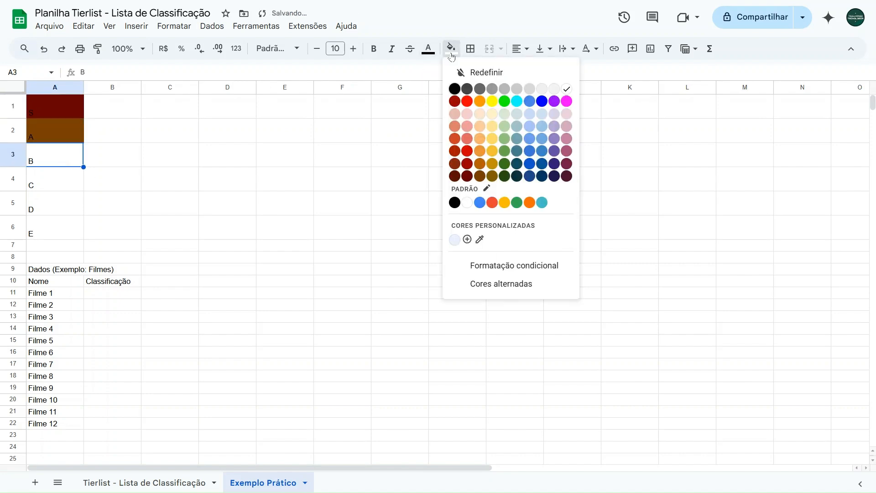
pyautogui.click(492, 176)
# Fill the tier label cells C, D and E (A4:A6) with dark green, dark blue and dark purple respectively
pyautogui.click(41, 181)
pyautogui.click(451, 49)
pyautogui.click(32, 209)
pyautogui.click(451, 49)
pyautogui.click(541, 176)
pyautogui.click(41, 228)
pyautogui.click(451, 49)
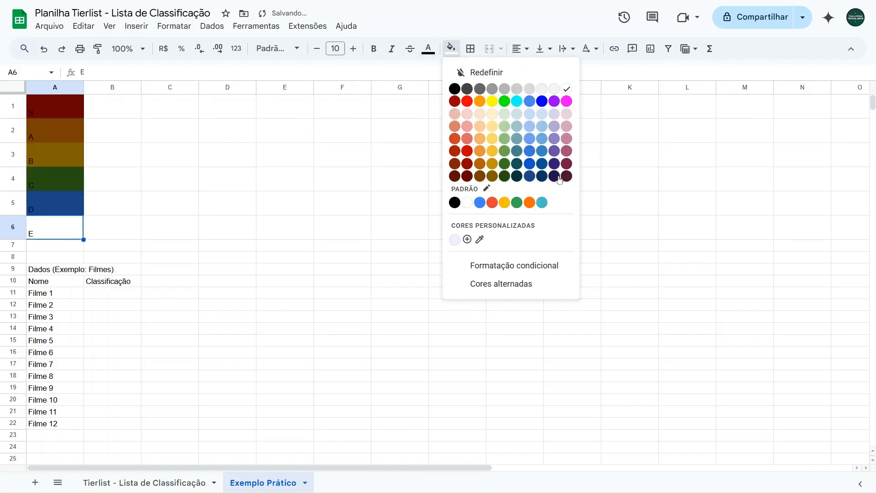
pyautogui.click(554, 176)
pyautogui.click(112, 227)
pyautogui.moveTo(65, 108); pyautogui.dragTo(65, 220)
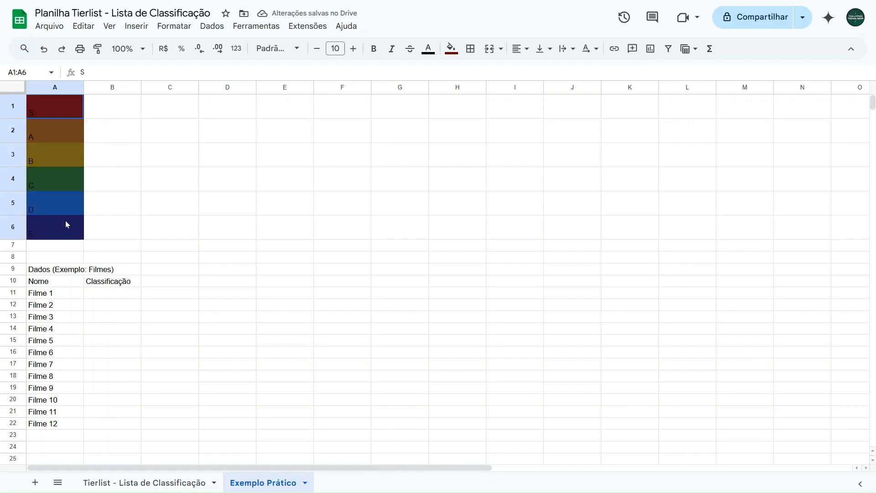
pyautogui.click(101, 228)
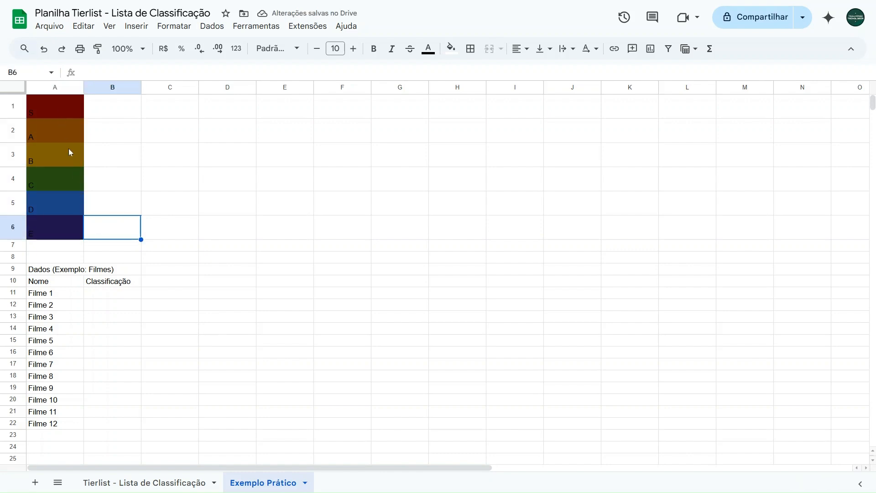
# Change the text colour of the tier label cells A1:A6 to white
pyautogui.moveTo(64, 111); pyautogui.dragTo(52, 222)
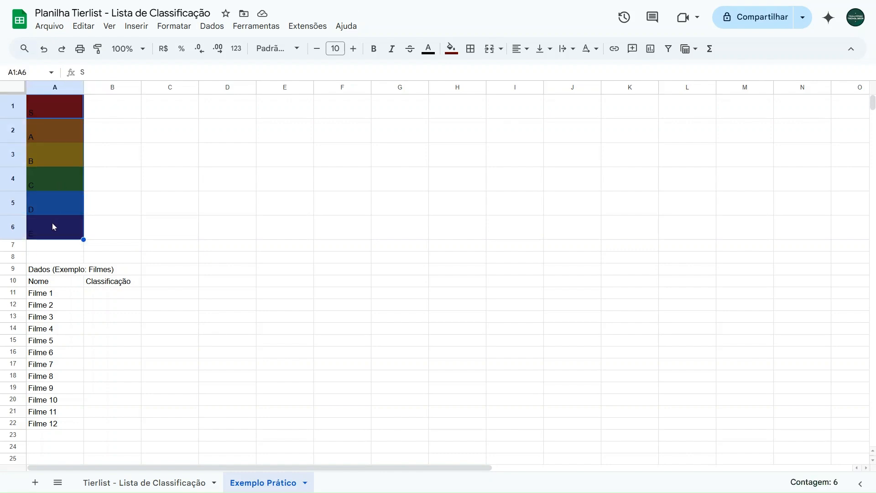
pyautogui.click(429, 49)
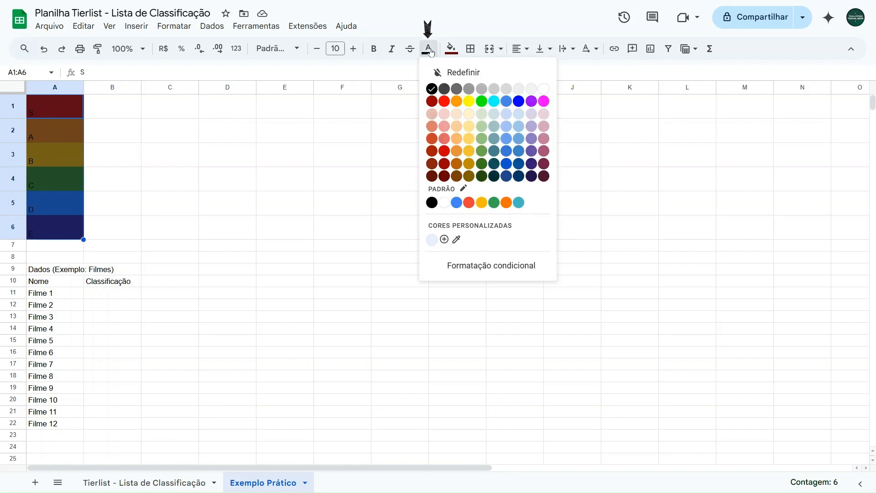
pyautogui.click(545, 89)
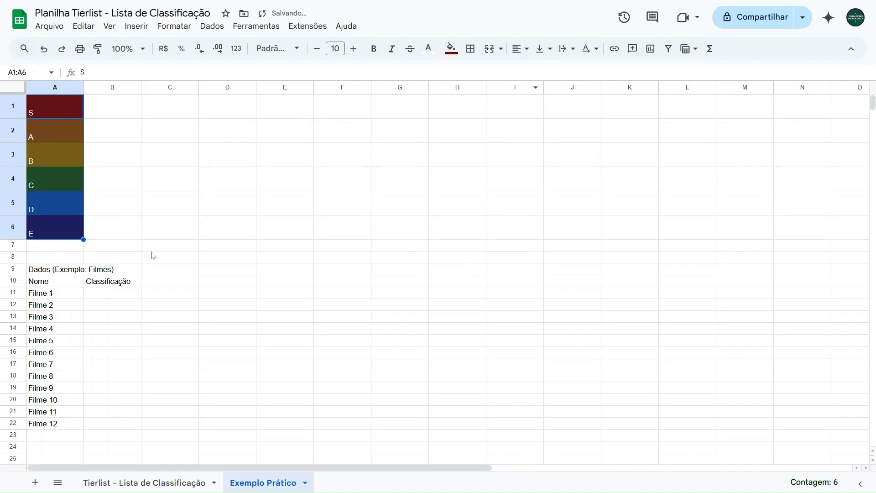
pyautogui.click(169, 249)
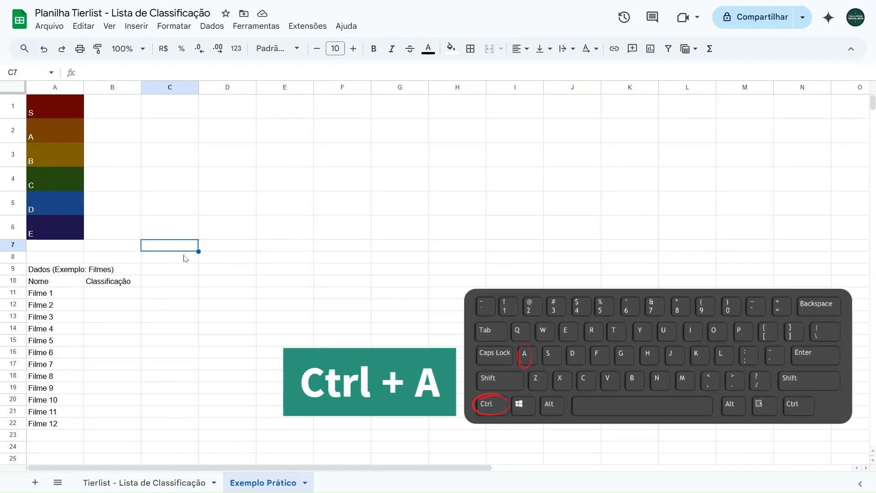
# Set the font size of the entire Exemplo Prático sheet to 12
pyautogui.hotkey('ctrl', 'a')
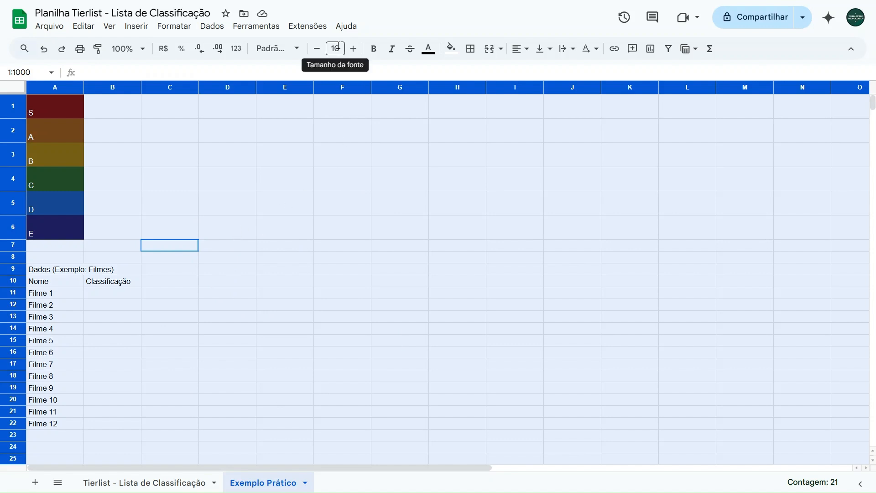
pyautogui.click(354, 49)
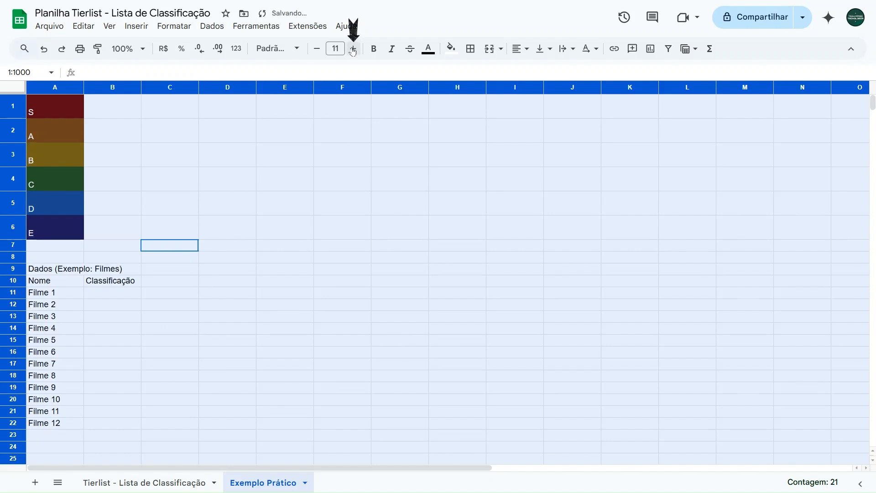
pyautogui.click(354, 49)
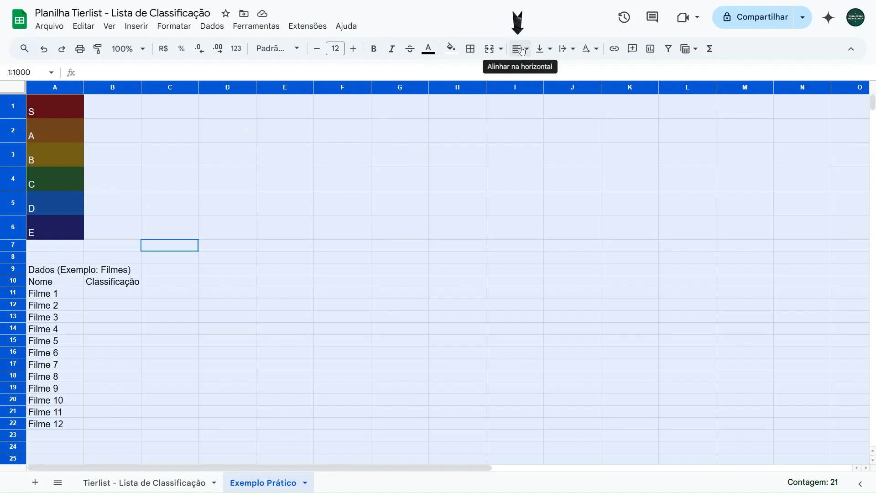
# Centre all cell contents of the sheet horizontally and vertically
pyautogui.click(523, 51)
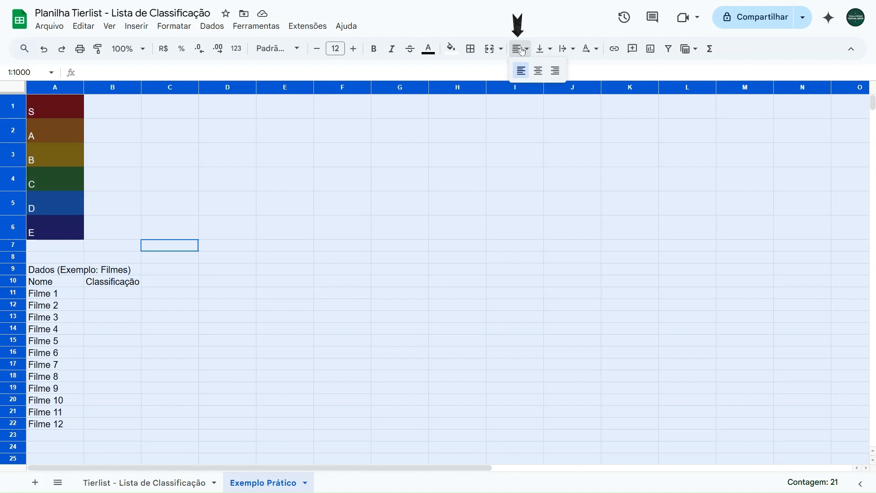
pyautogui.click(539, 71)
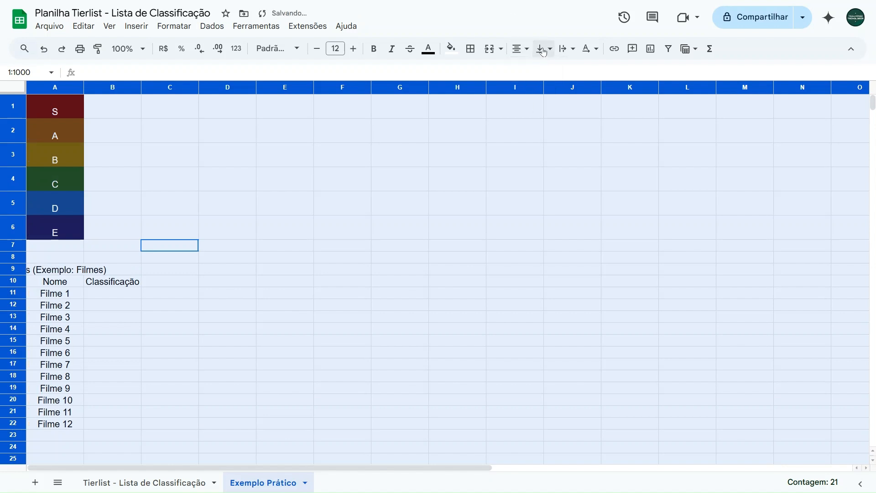
pyautogui.click(545, 51)
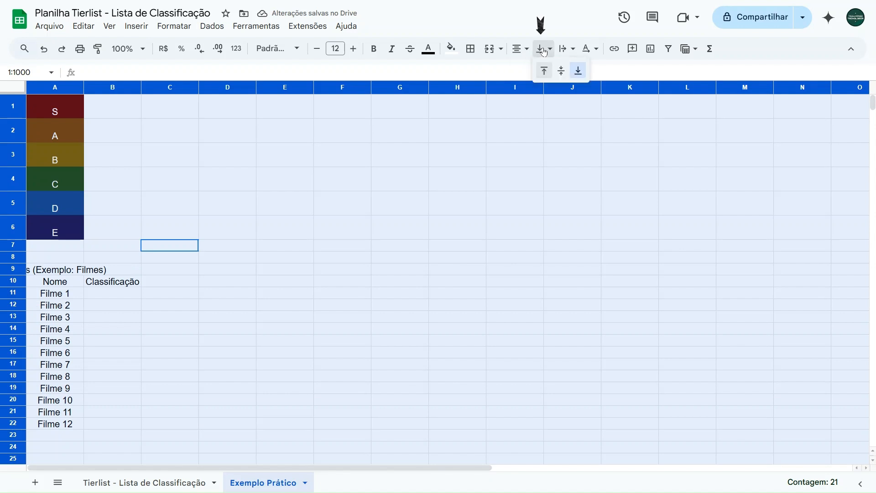
pyautogui.click(562, 69)
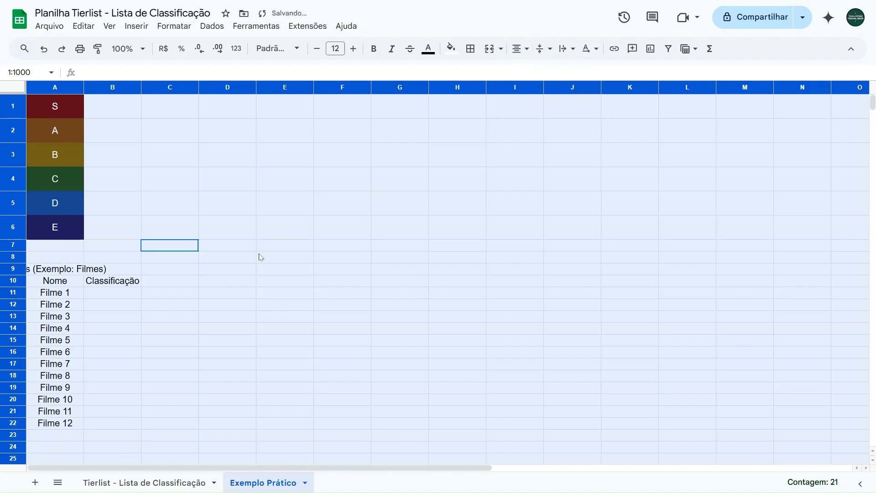
pyautogui.click(262, 257)
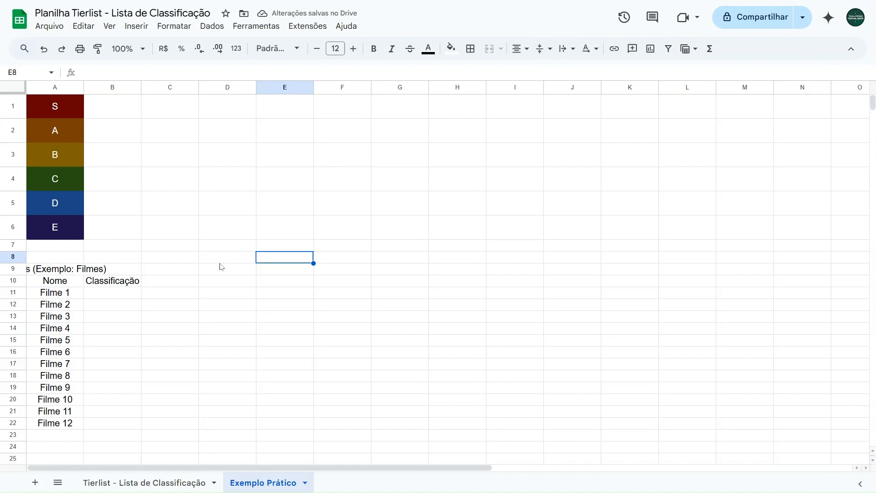
# Merge cells A9:B9 so the Dados (Exemplo: Filmes) title spans both columns
pyautogui.click(67, 272)
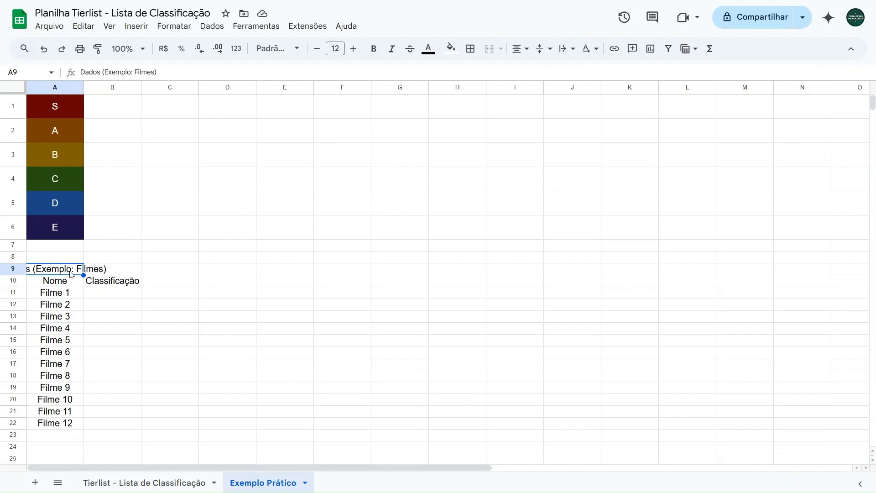
pyautogui.keyDown('shift'); pyautogui.click(87, 271); pyautogui.keyUp('shift')
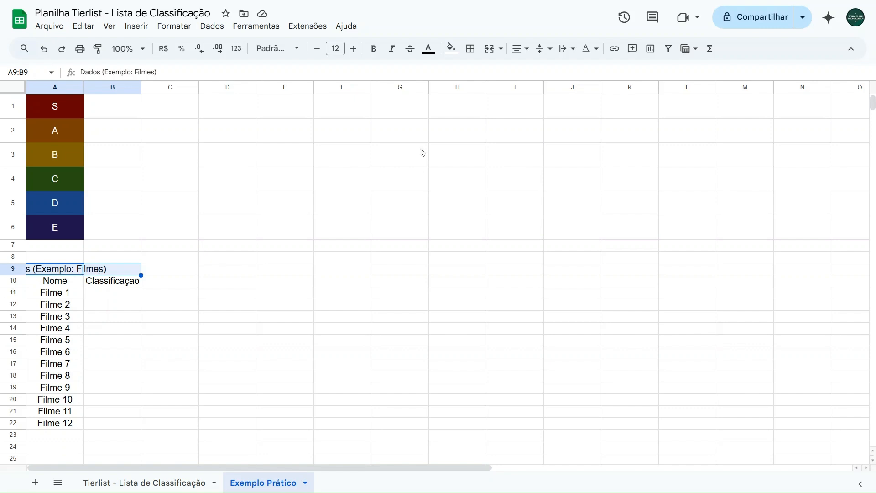
pyautogui.click(490, 49)
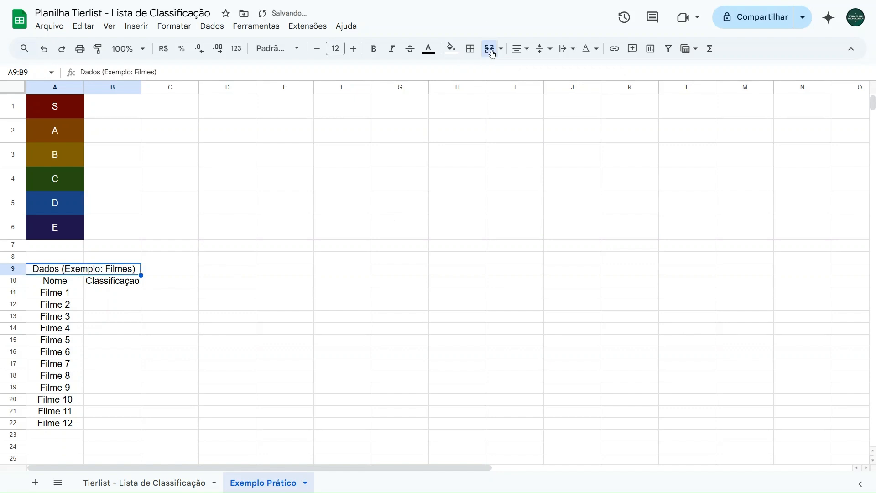
pyautogui.click(171, 306)
# Check the row colours on the finished Tierlist sheet, then fill B1:Z1 of Exemplo Prático with light red
pyautogui.click(154, 481)
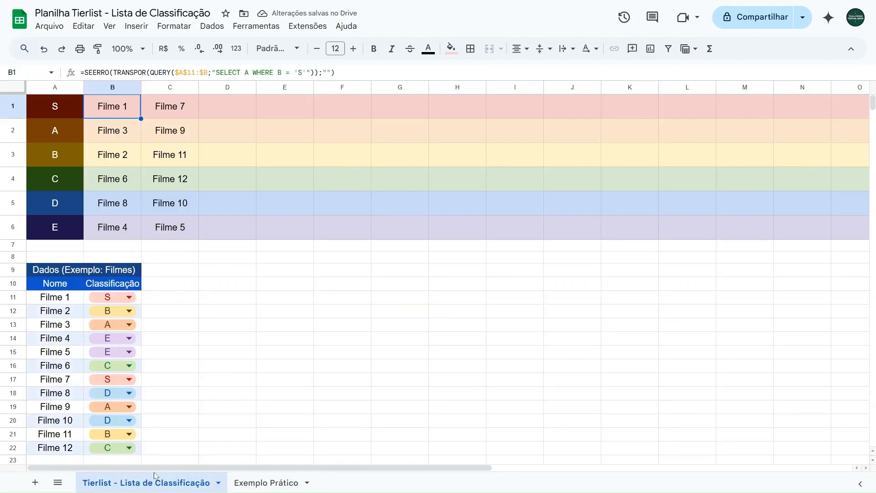
pyautogui.click(254, 479)
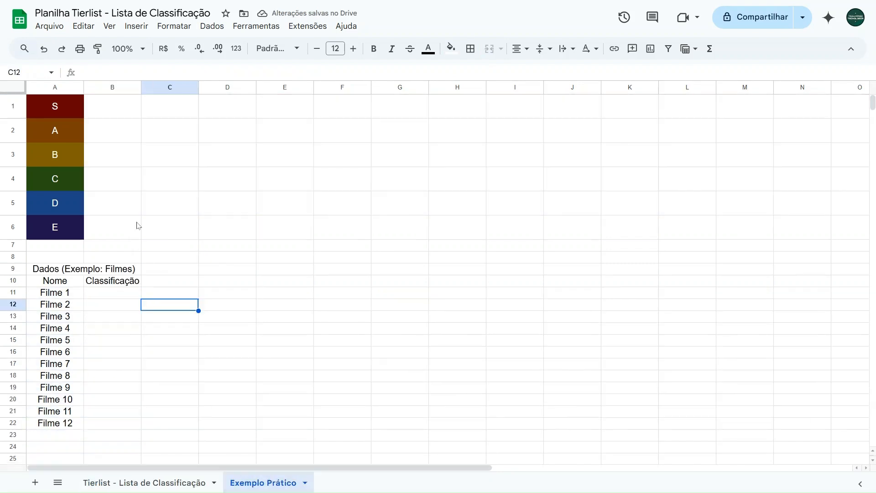
pyautogui.click(123, 112)
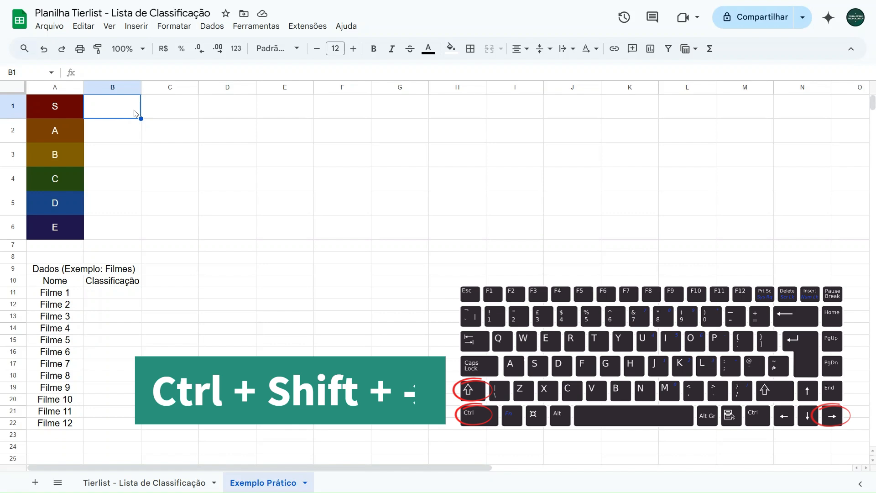
pyautogui.hotkey('ctrl', 'shift', 'Right')
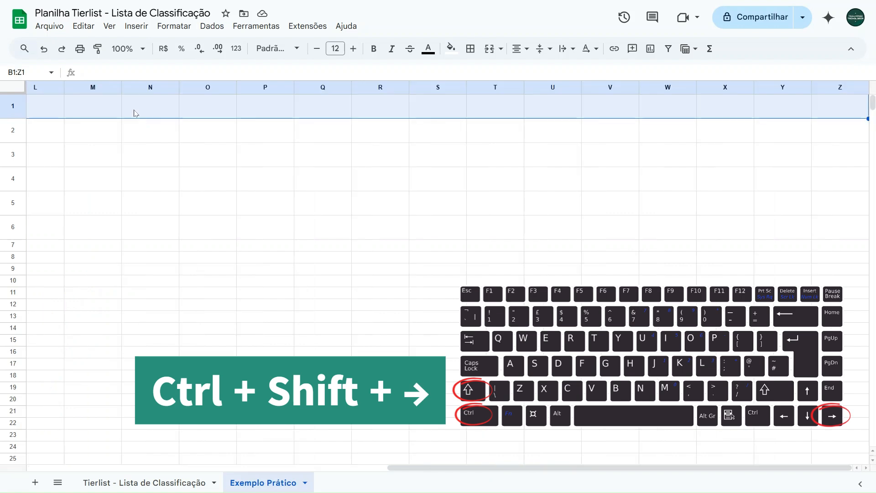
pyautogui.moveTo(655, 469); pyautogui.dragTo(217, 464)
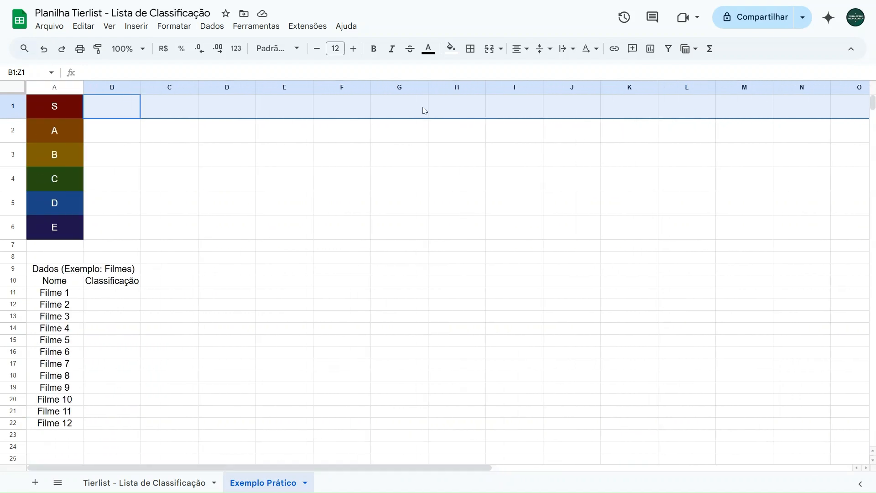
pyautogui.click(450, 49)
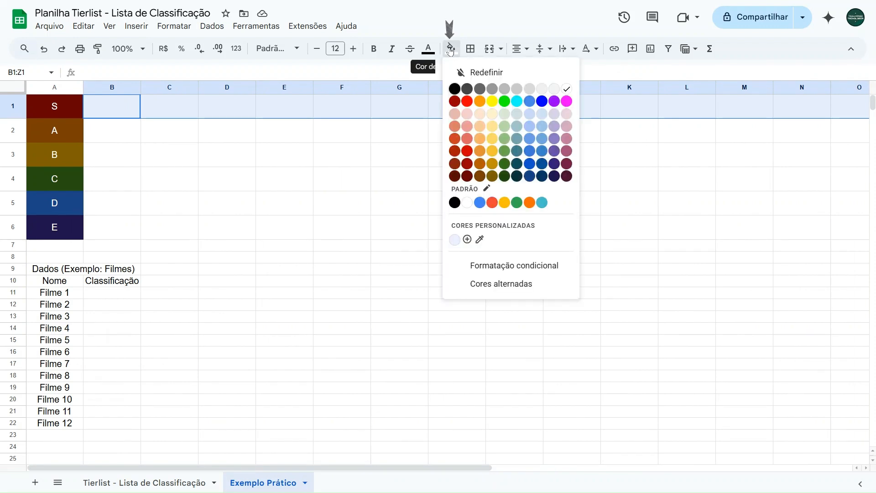
pyautogui.click(467, 112)
# Fill the tier A row, B2:Z2, with light orange
pyautogui.click(120, 136)
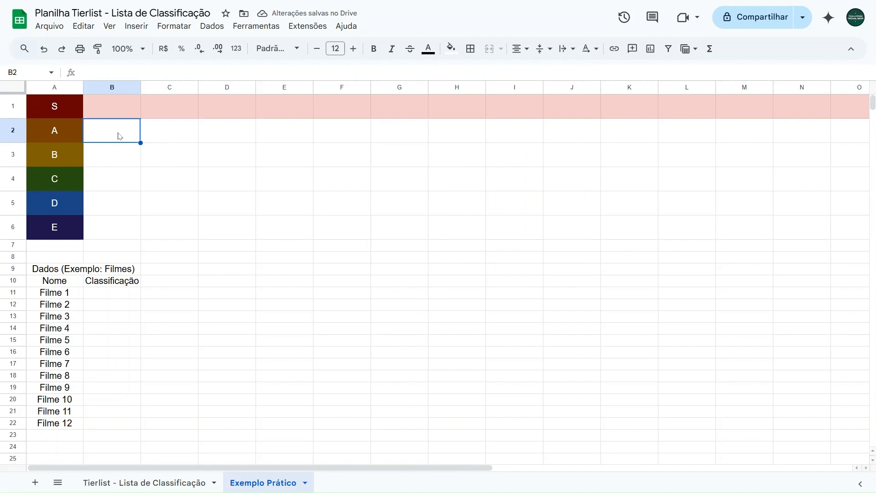
pyautogui.hotkey('ctrl', 'shift', 'Right')
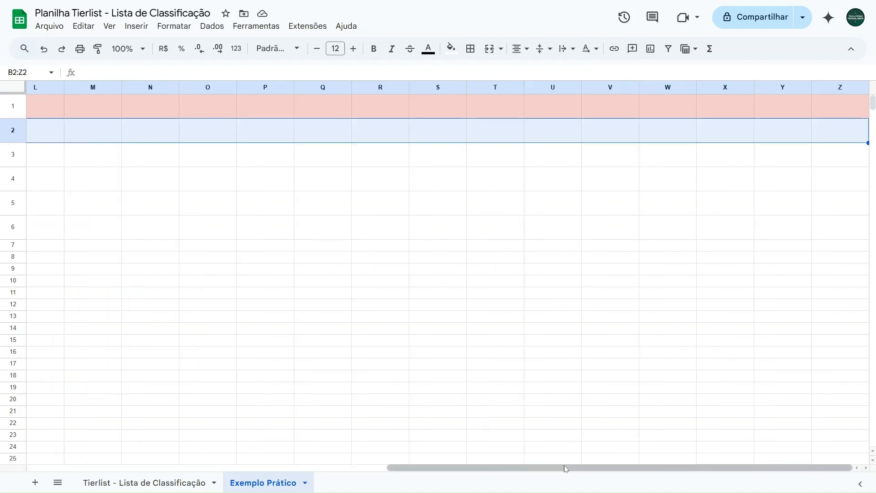
pyautogui.moveTo(565, 467); pyautogui.dragTo(205, 468)
pyautogui.click(451, 49)
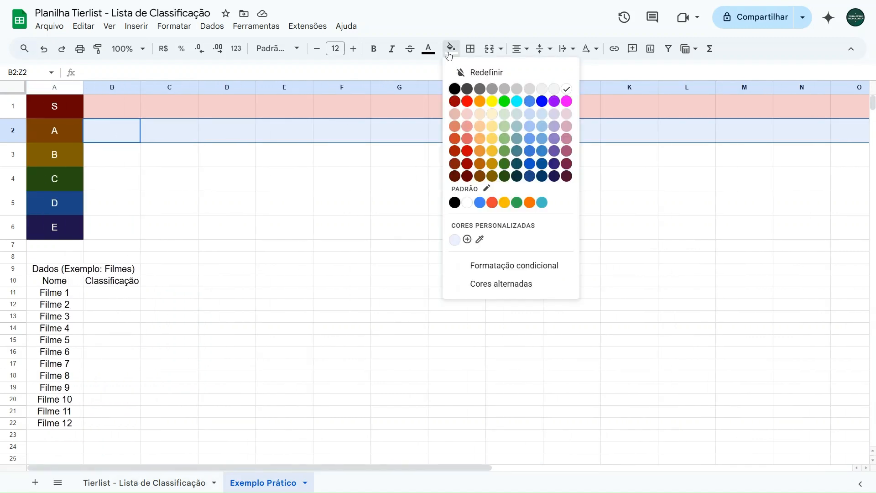
pyautogui.click(478, 115)
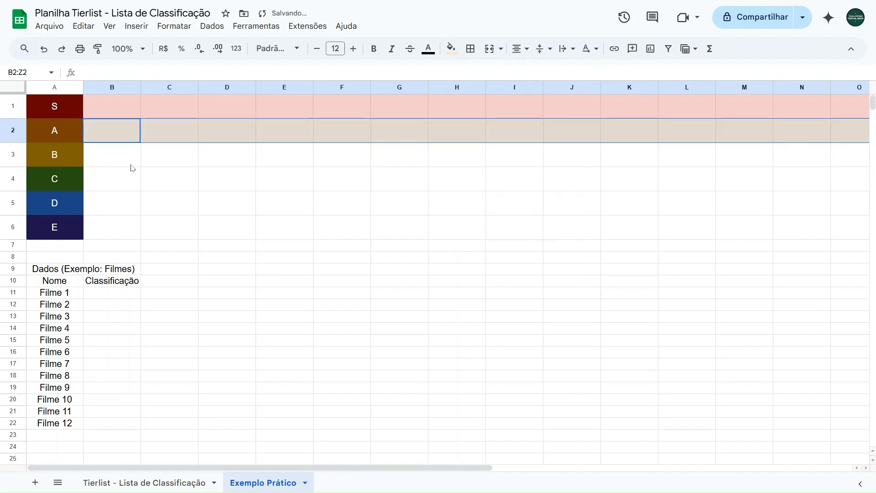
# Fill the tier B to E rows, from column B to Z, with light yellow, light green, light blue and light purple respectively
pyautogui.click(120, 160)
pyautogui.hotkey('ctrl', 'shift', 'Right')
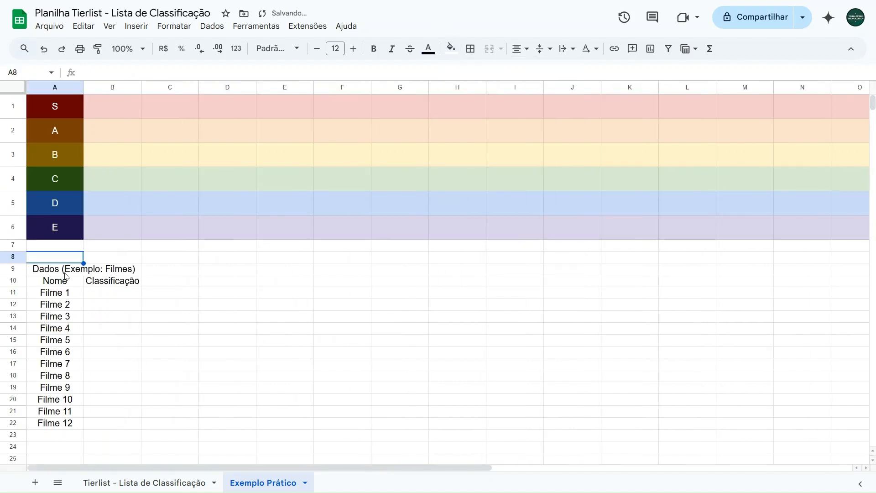
# Give the merged Dados (Exemplo: Filmes) title cell a dark blue fill and white text
pyautogui.moveTo(65, 271); pyautogui.dragTo(78, 429)
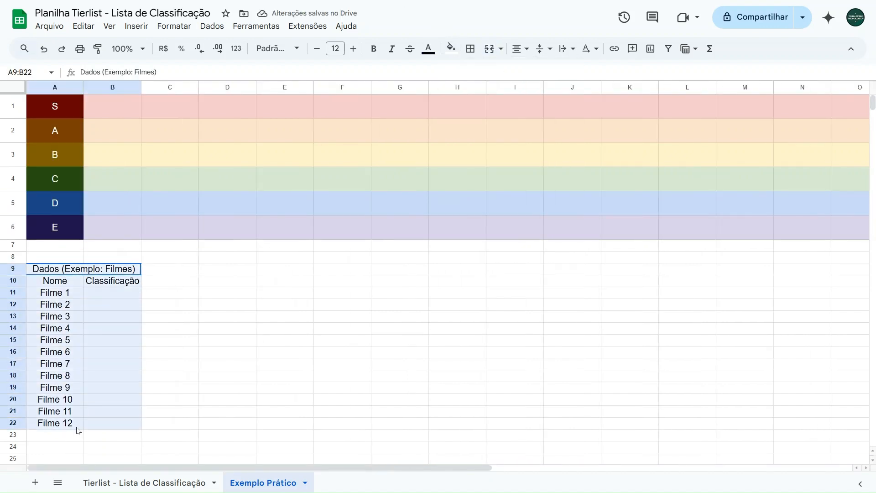
pyautogui.click(177, 293)
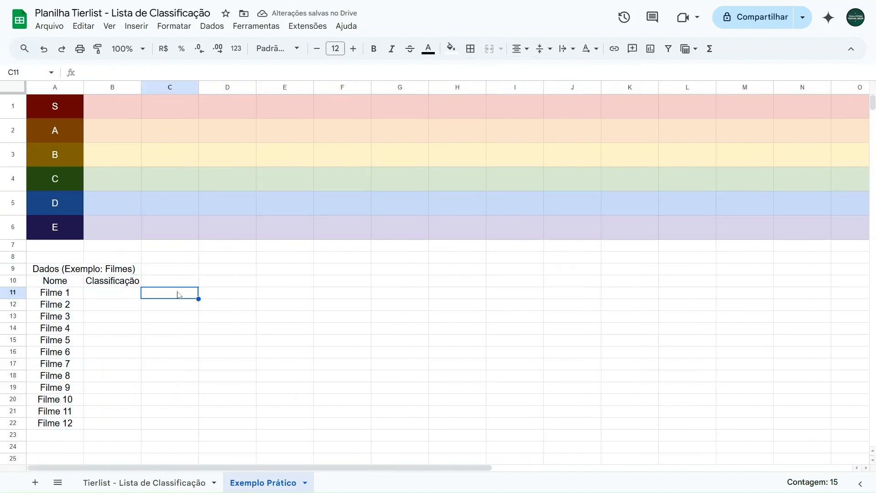
pyautogui.click(83, 273)
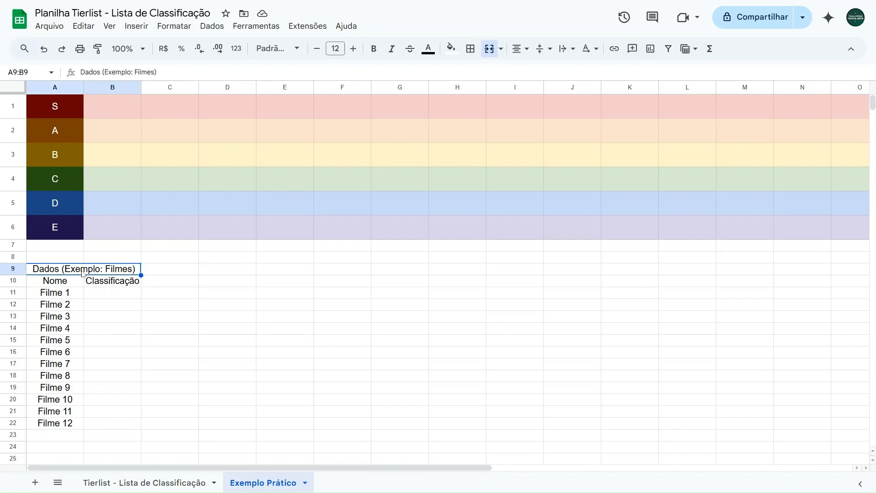
pyautogui.click(451, 48)
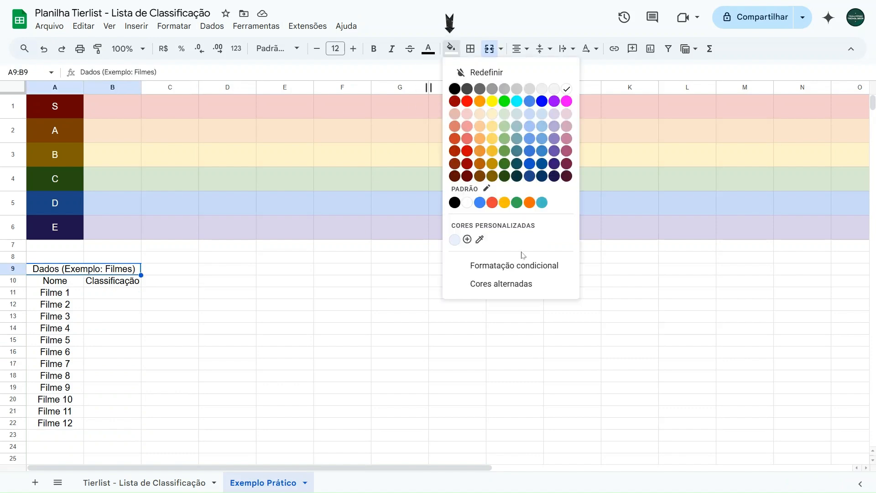
pyautogui.click(530, 176)
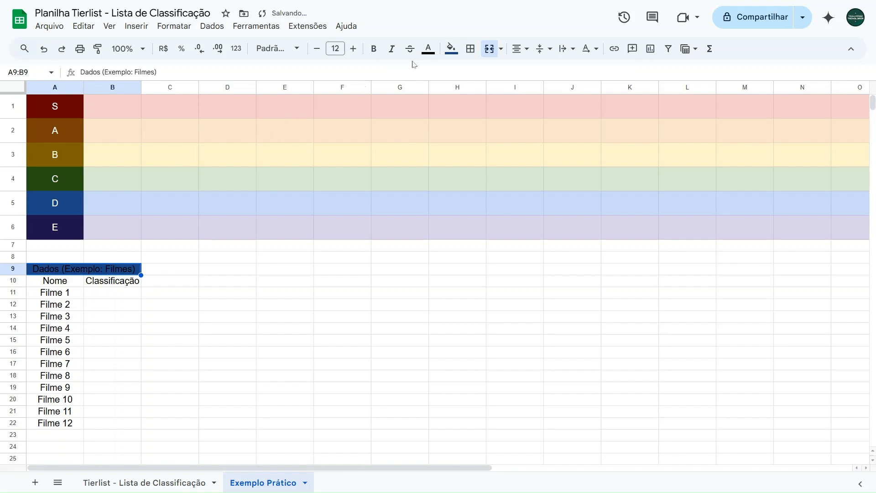
pyautogui.click(428, 49)
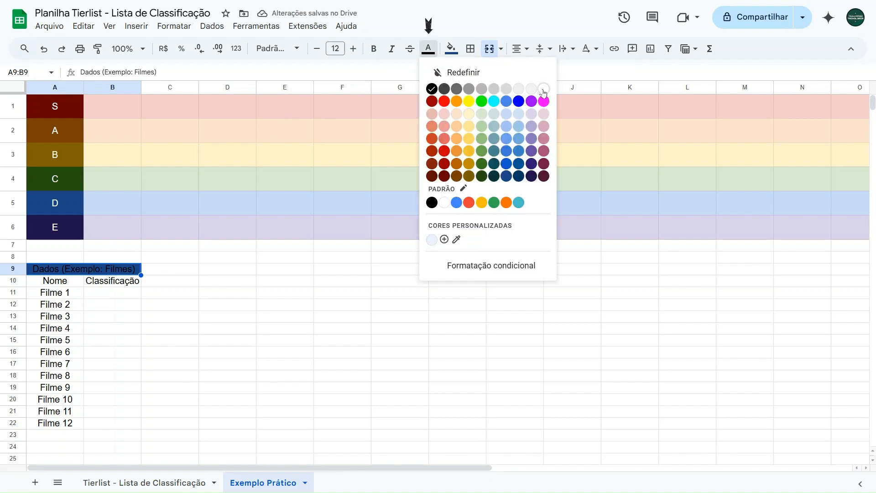
pyautogui.click(543, 89)
# Give the Nome and Classificação header cells A10:B10 a brighter blue fill and white text
pyautogui.moveTo(103, 281); pyautogui.dragTo(72, 284)
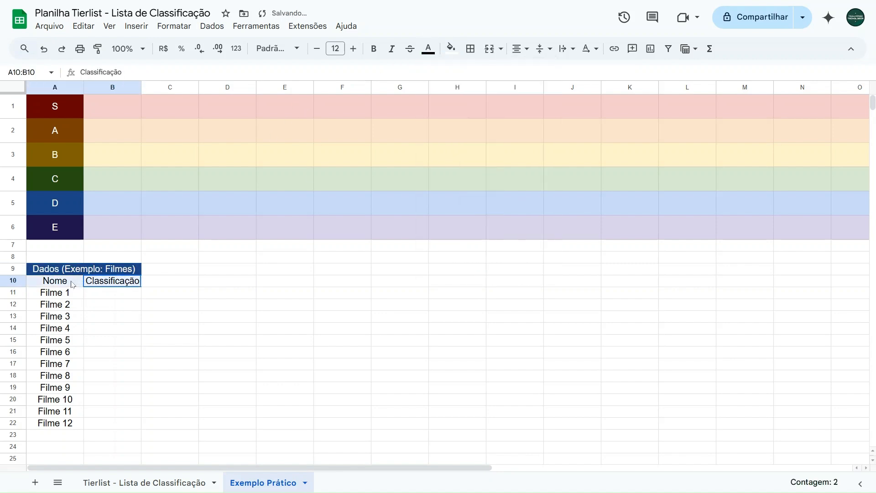
pyautogui.click(451, 48)
pyautogui.click(531, 171)
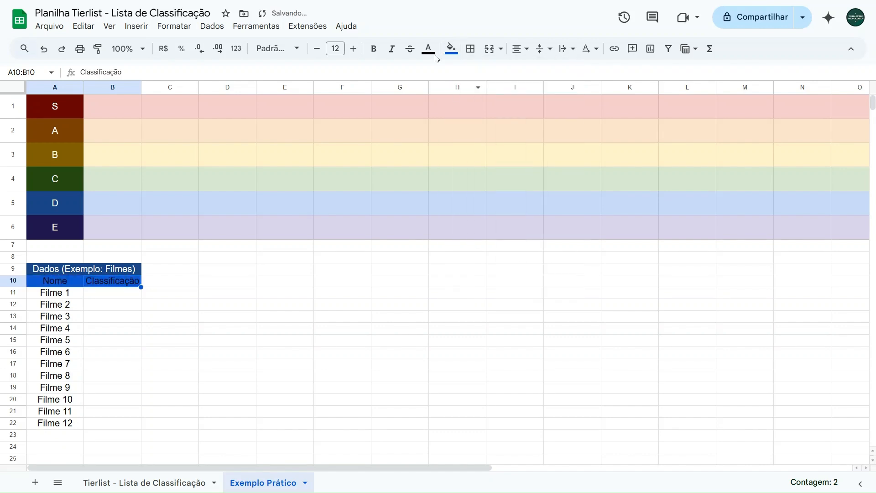
pyautogui.click(428, 49)
pyautogui.click(538, 89)
pyautogui.click(68, 295)
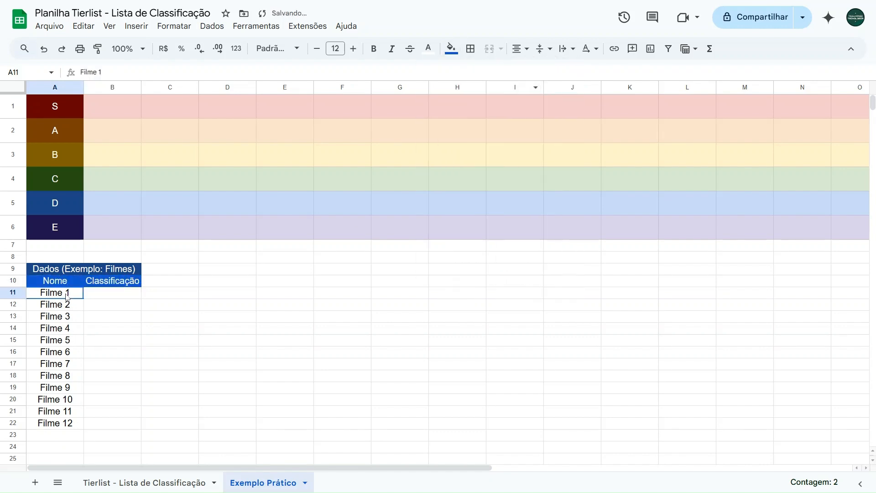
pyautogui.click(99, 295)
pyautogui.click(101, 308)
pyautogui.click(72, 306)
pyautogui.click(72, 318)
pyautogui.click(99, 318)
pyautogui.click(98, 329)
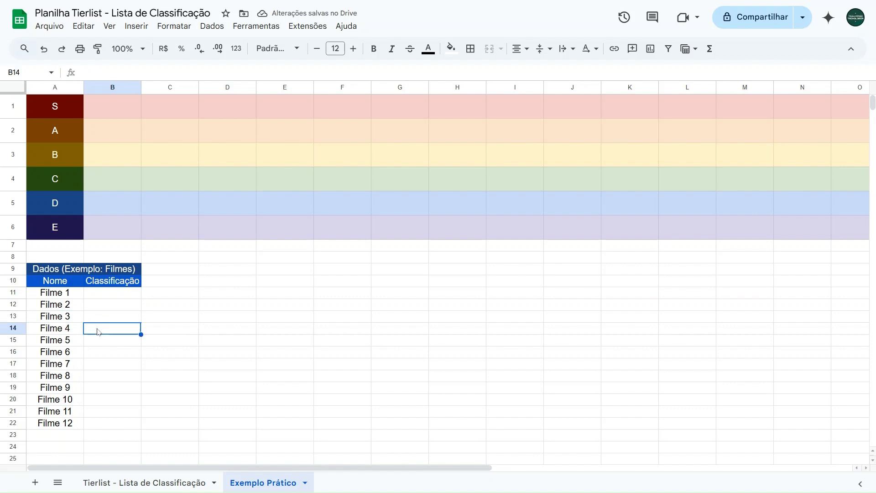
pyautogui.click(81, 327)
pyautogui.click(78, 297)
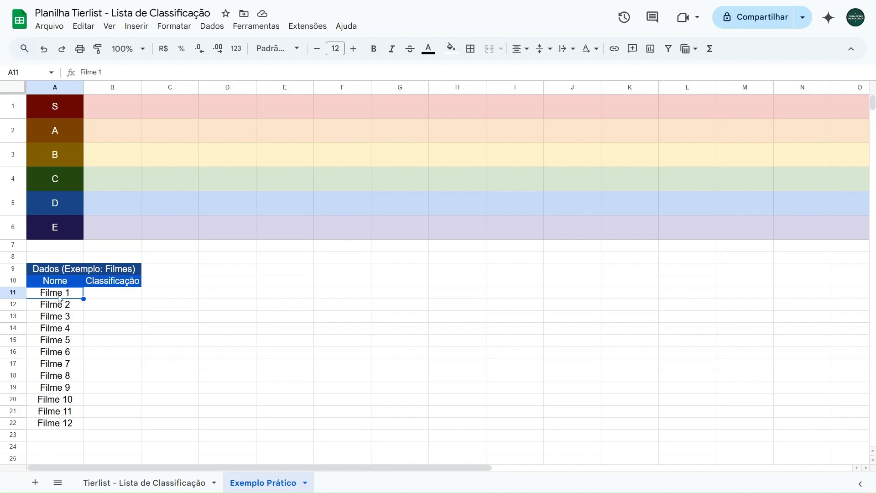
pyautogui.click(94, 295)
# Apply alternating colours to A11:B1000, with the title option off and the default white and light blue style
pyautogui.click(70, 295)
pyautogui.scroll(-5, 69, 296)
pyautogui.scroll(4, 67, 297)
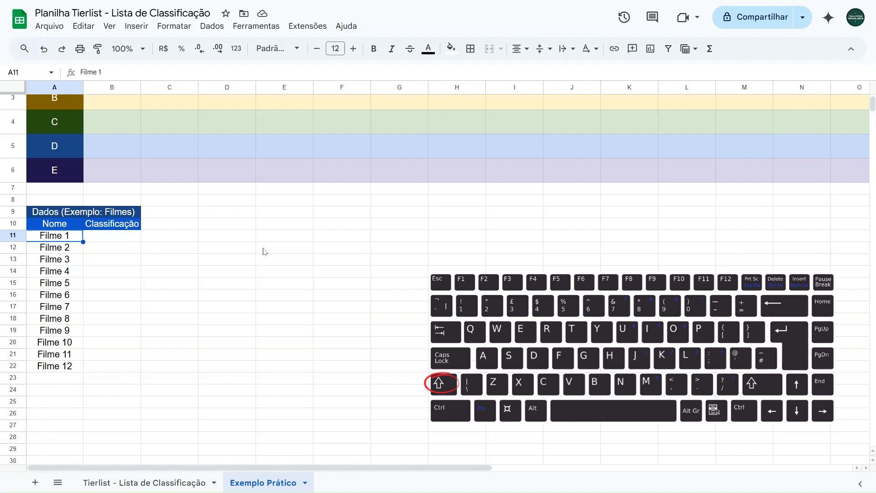
pyautogui.hotkey('shift', 'Right')
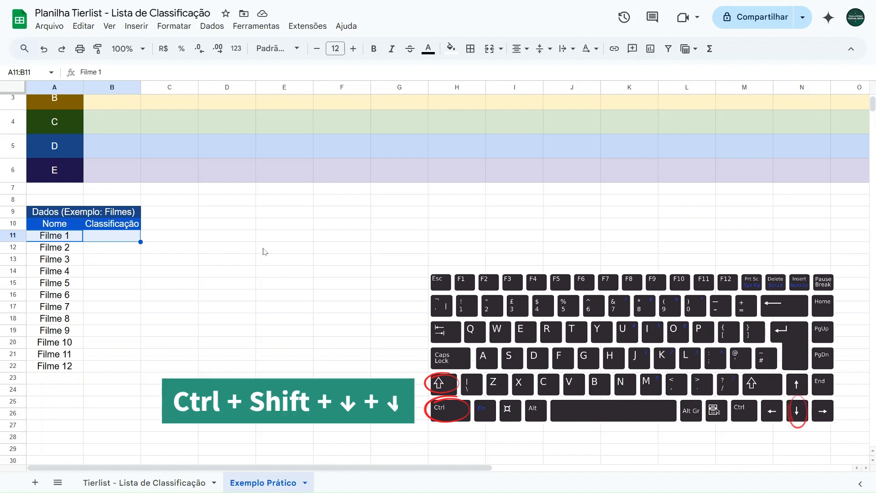
pyautogui.hotkey('ctrl', 'shift', 'Down')
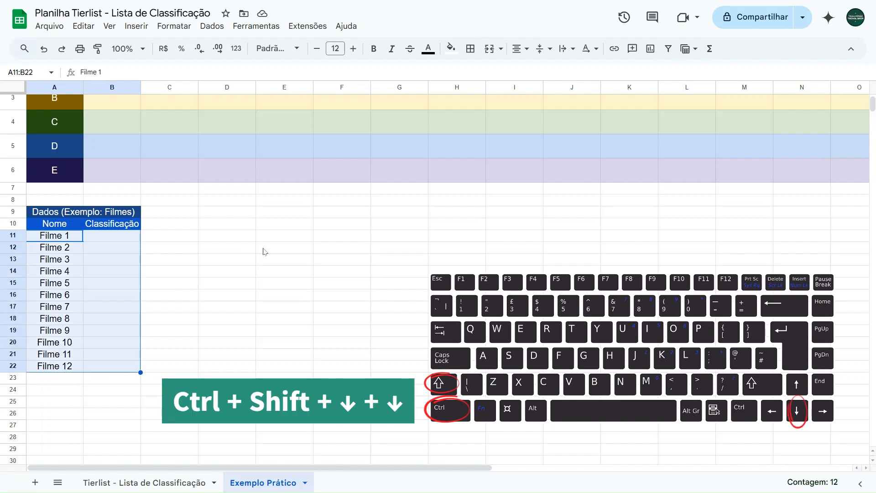
pyautogui.hotkey('ctrl', 'shift', 'Down')
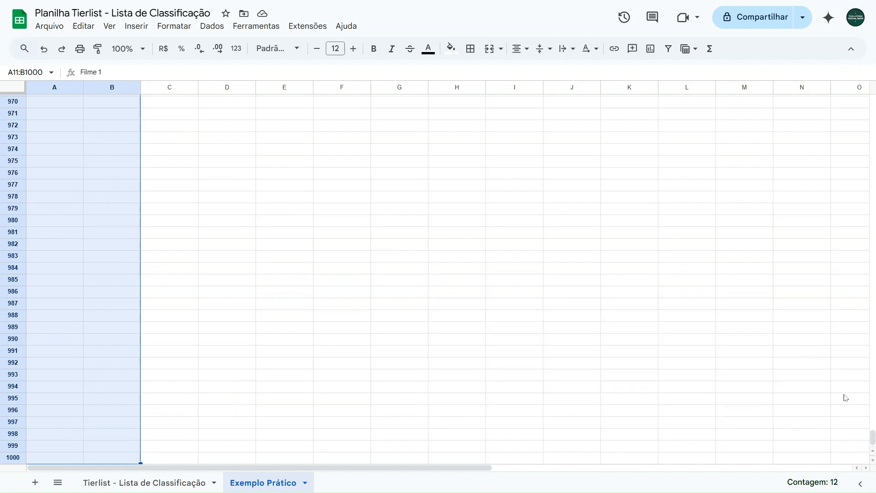
pyautogui.moveTo(873, 437); pyautogui.dragTo(816, 108)
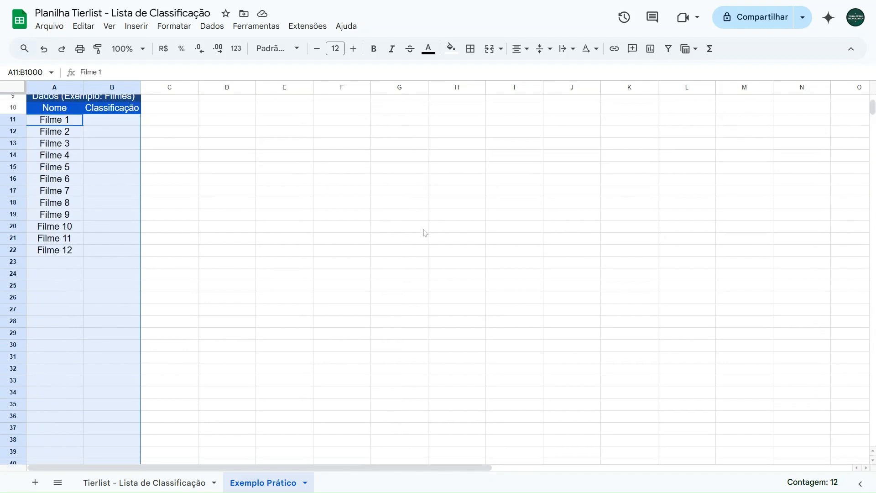
pyautogui.click(176, 27)
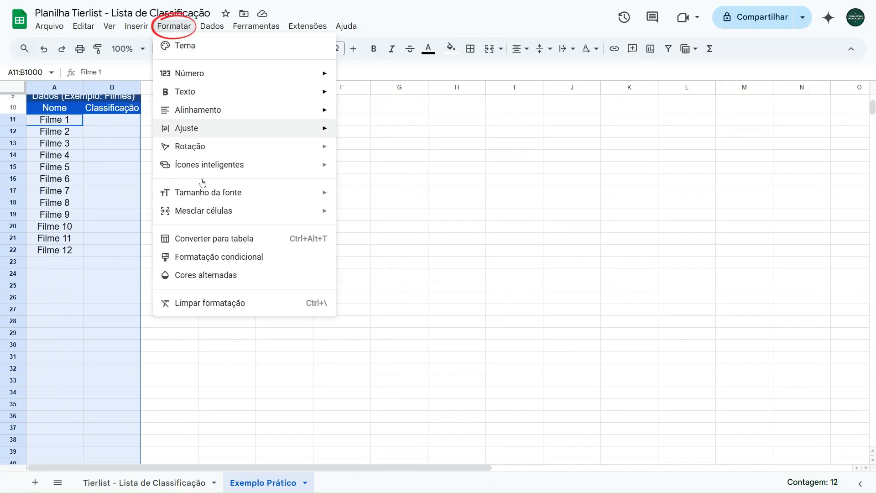
pyautogui.click(210, 275)
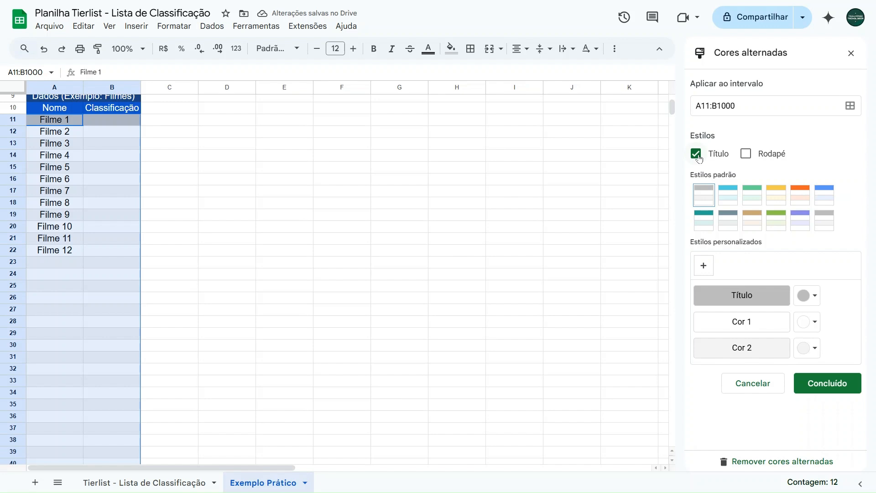
pyautogui.click(696, 154)
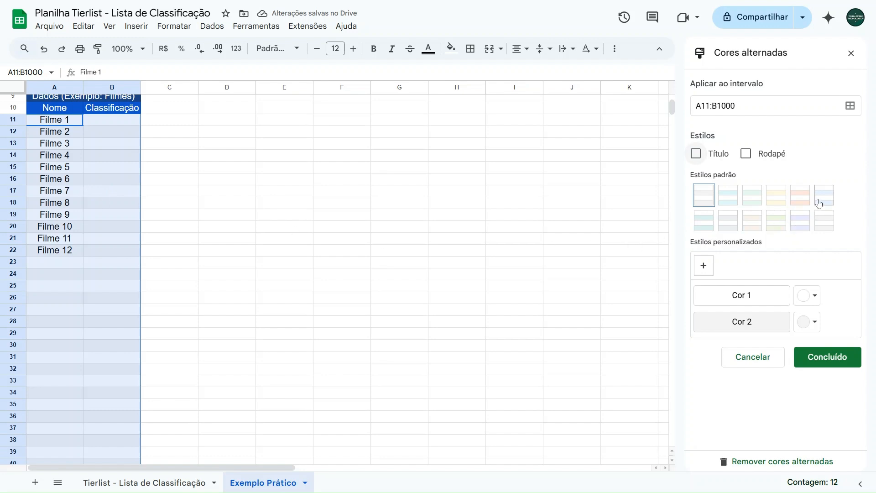
pyautogui.click(829, 201)
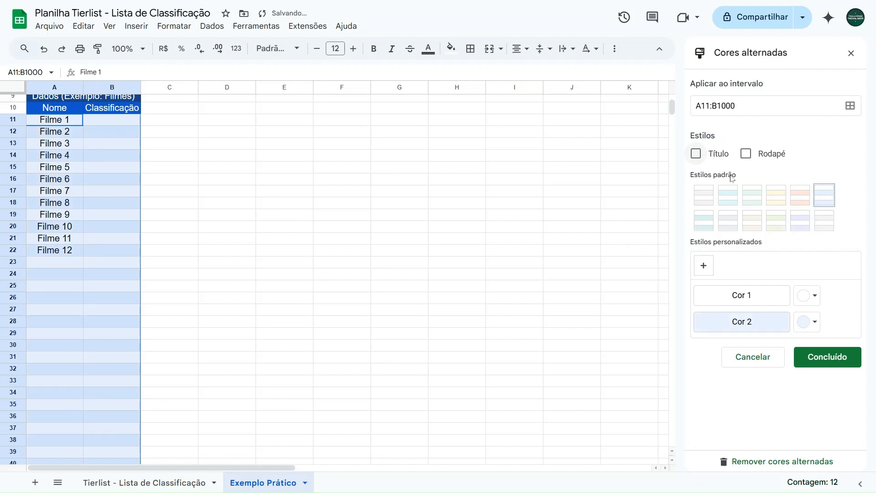
pyautogui.click(827, 357)
pyautogui.scroll(5, 309, 278)
pyautogui.click(186, 270)
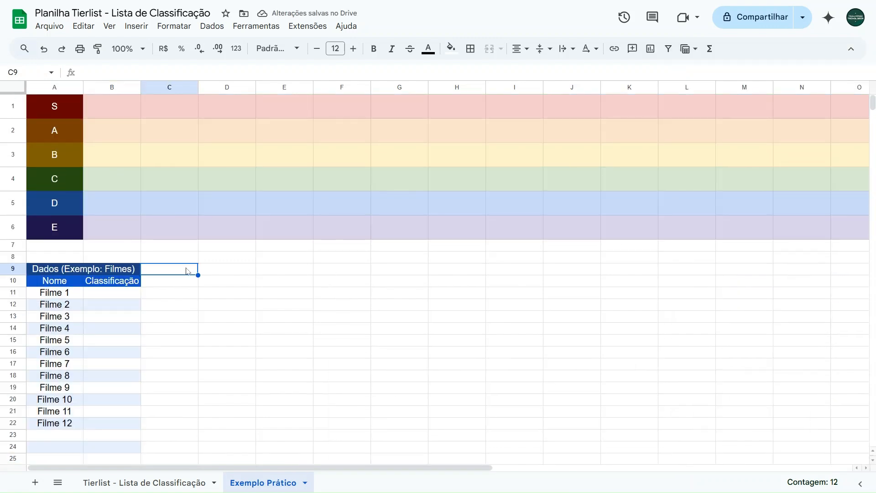
pyautogui.scroll(-5, 132, 318)
pyautogui.scroll(5, 132, 319)
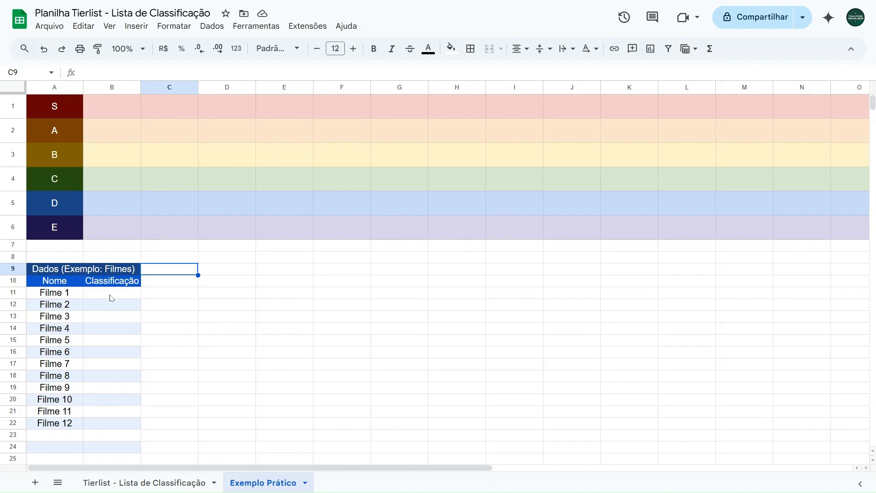
pyautogui.moveTo(110, 297); pyautogui.dragTo(100, 425)
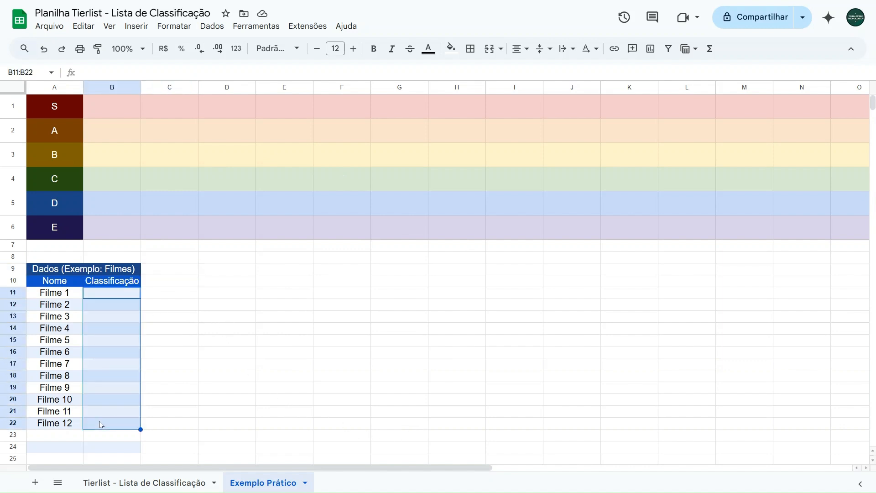
pyautogui.click(157, 297)
pyautogui.click(131, 299)
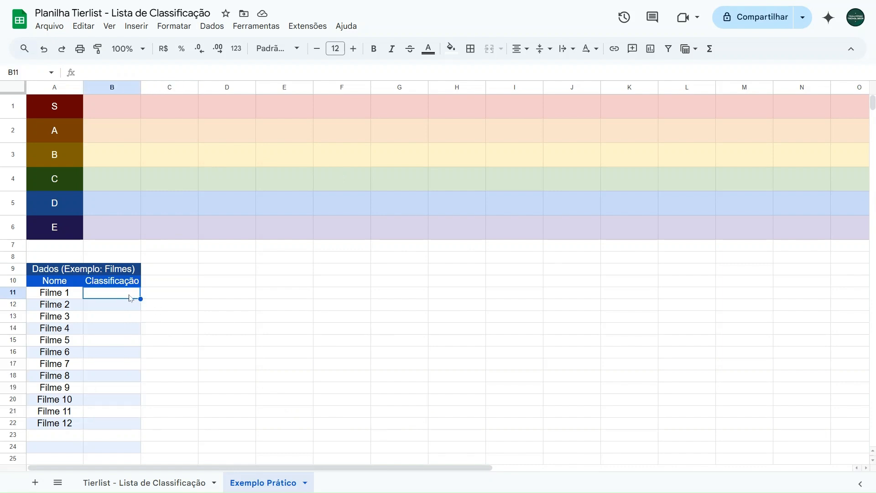
pyautogui.click(111, 109)
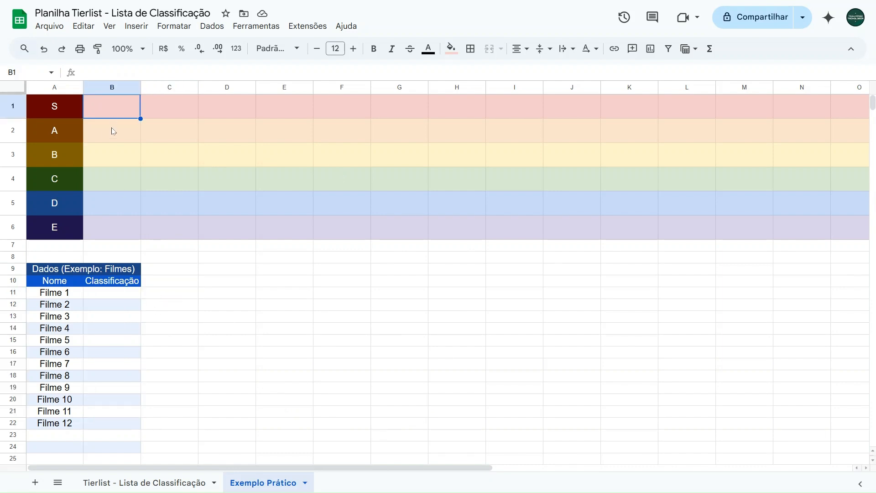
pyautogui.click(112, 130)
pyautogui.click(110, 156)
pyautogui.click(112, 179)
pyautogui.click(111, 202)
pyautogui.click(113, 236)
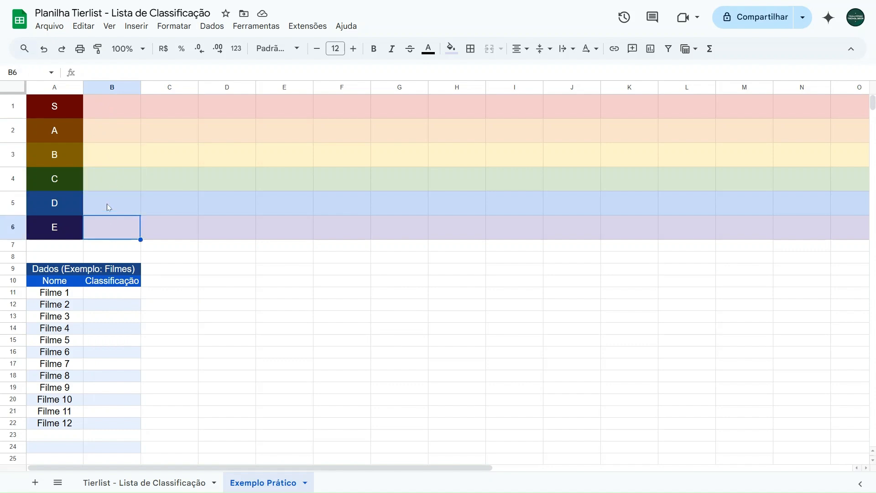
pyautogui.click(108, 204)
pyautogui.click(114, 175)
pyautogui.click(112, 155)
pyautogui.click(112, 133)
pyautogui.click(112, 115)
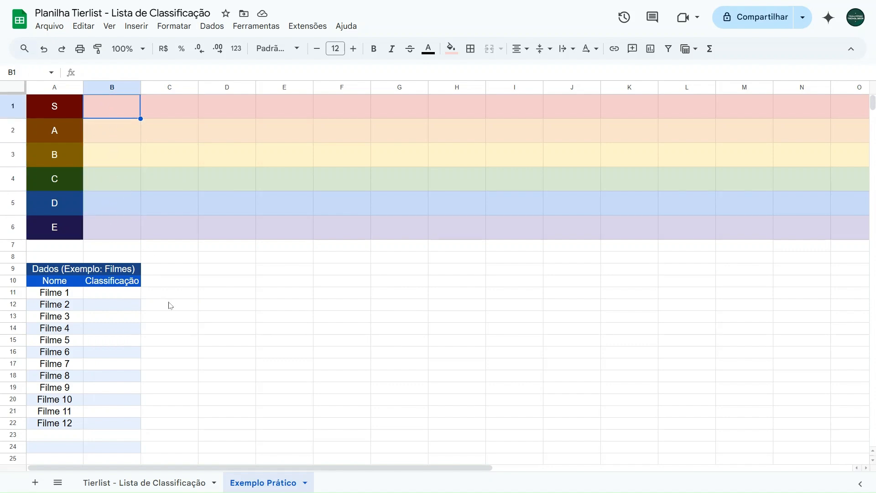
# Insert a dropdown list in the Classificação cells B11:B22
pyautogui.moveTo(116, 296); pyautogui.dragTo(107, 427)
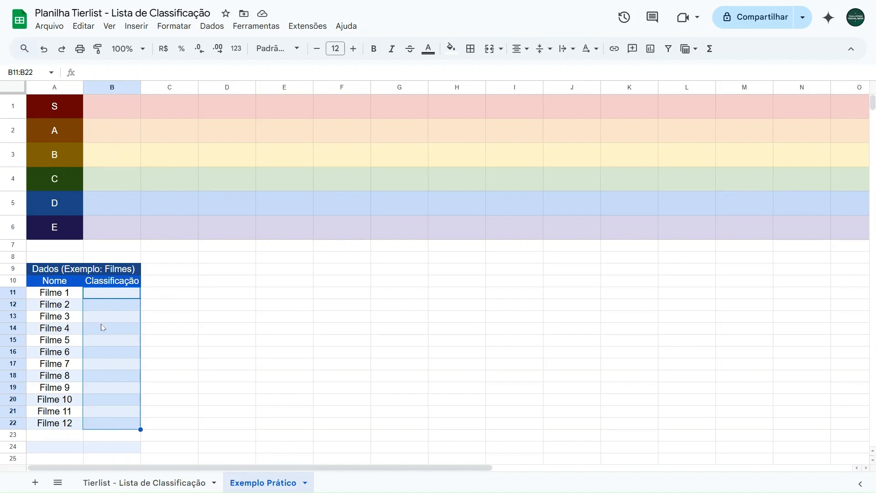
pyautogui.click(136, 26)
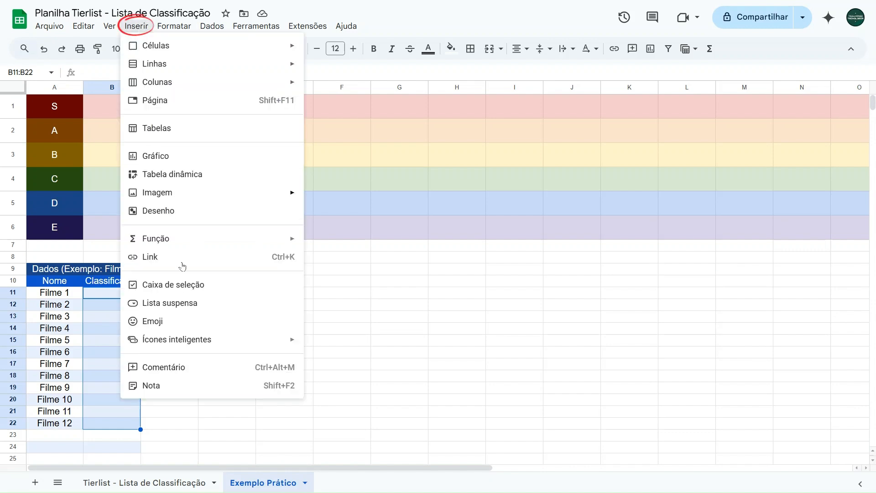
pyautogui.click(164, 303)
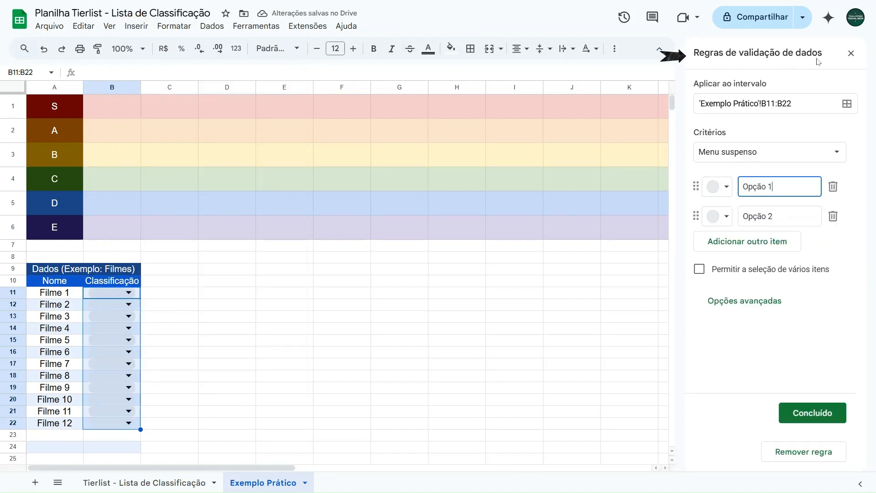
# Name the first two dropdown options S and A
pyautogui.moveTo(780, 187); pyautogui.dragTo(738, 188)
pyautogui.moveTo(777, 217); pyautogui.dragTo(730, 224)
pyautogui.click(781, 187)
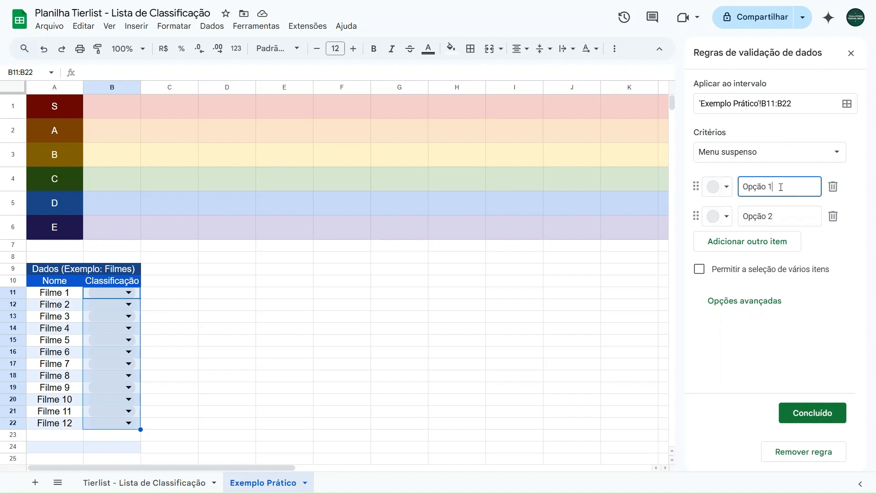
pyautogui.moveTo(781, 187); pyautogui.dragTo(738, 188)
pyautogui.write('S')
pyautogui.press('Return')
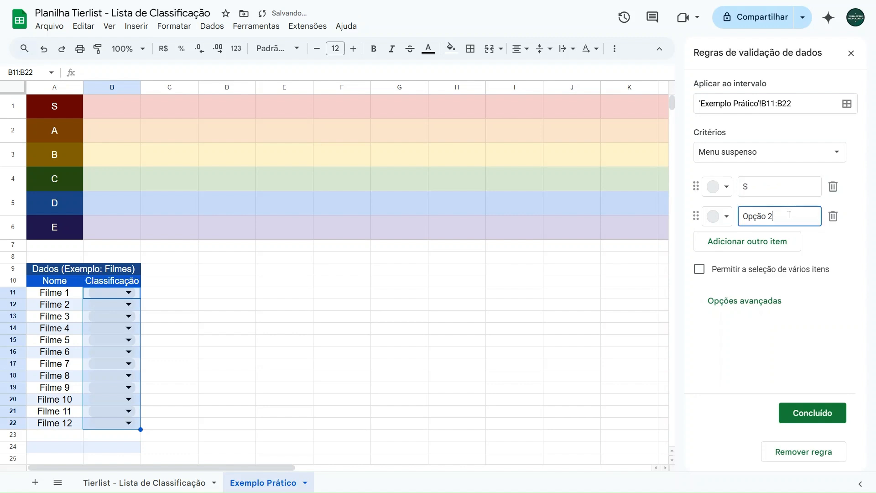
pyautogui.write('A')
# Add four more options to the dropdown rule and name them B, C, D and E
pyautogui.click(746, 242)
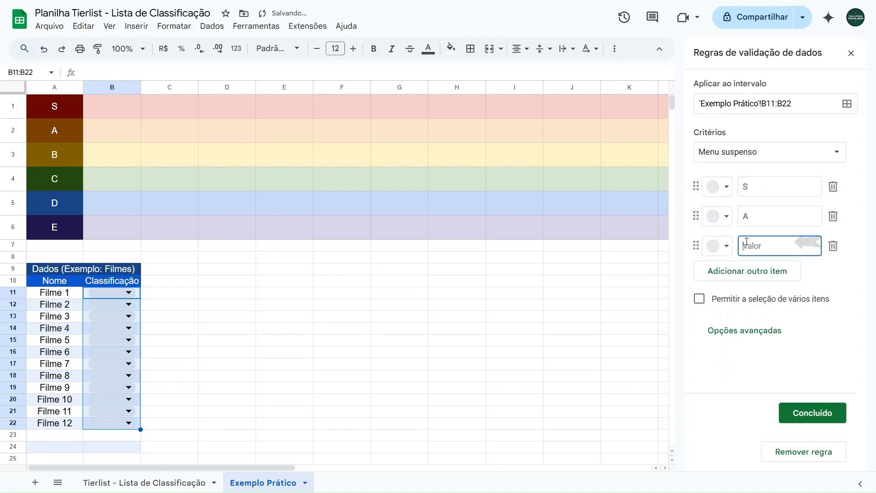
pyautogui.click(747, 276)
pyautogui.click(747, 302)
pyautogui.click(746, 329)
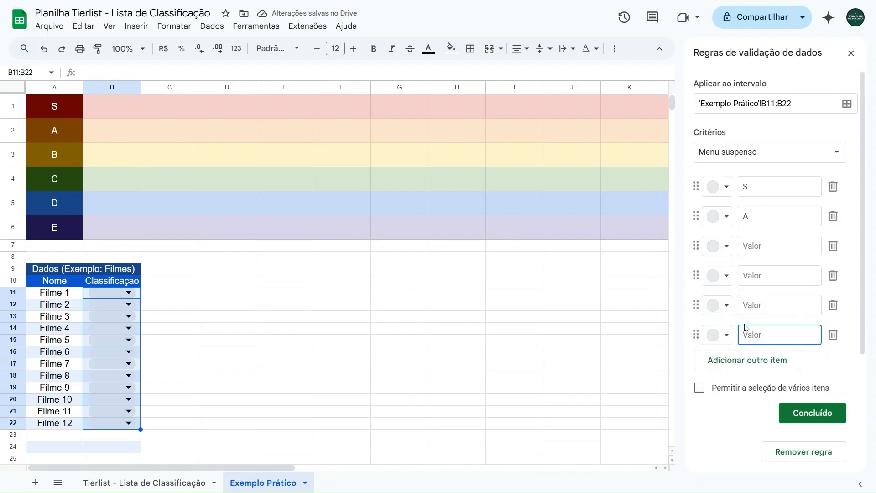
pyautogui.click(764, 248)
pyautogui.click(764, 186)
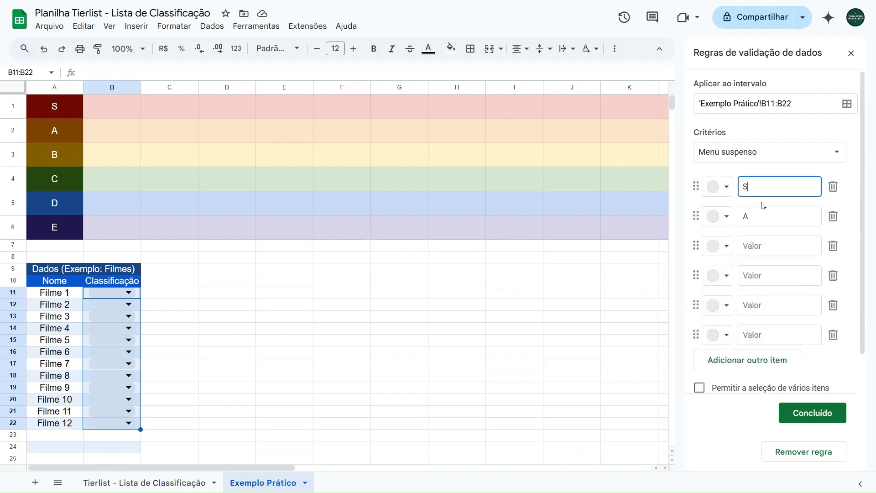
pyautogui.click(765, 219)
pyautogui.click(763, 238)
pyautogui.write('B')
pyautogui.click(761, 276)
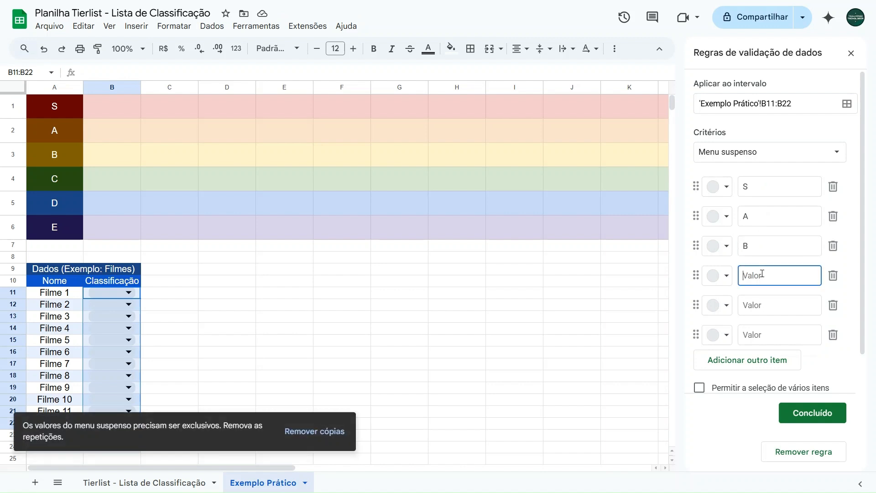
pyautogui.write('C')
pyautogui.click(759, 305)
pyautogui.write('D')
pyautogui.click(761, 335)
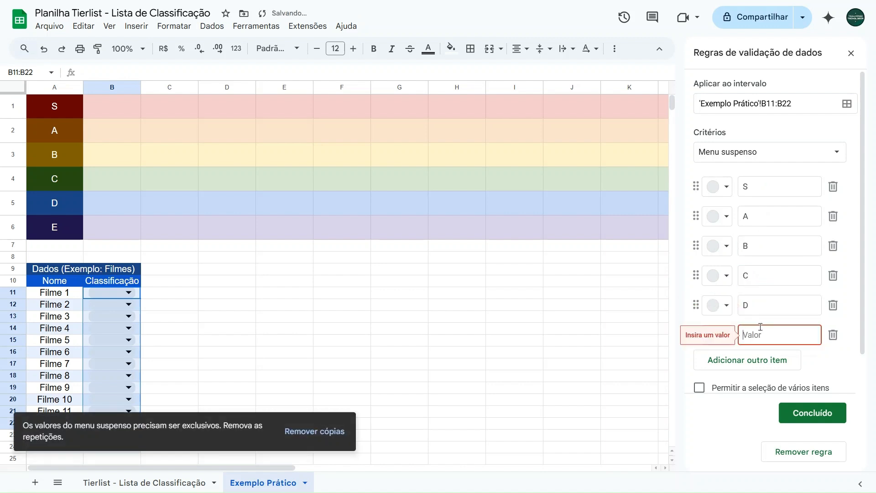
pyautogui.write('E')
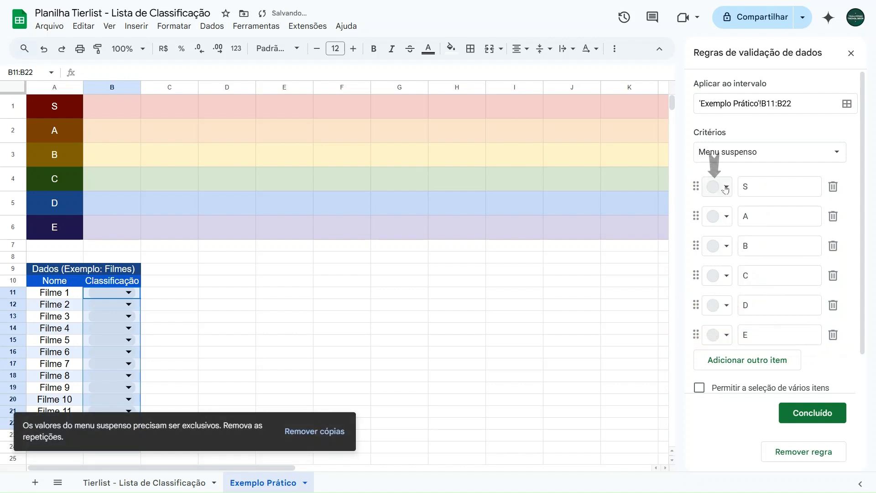
# Colour the dropdown options S, A and B light red, light orange and light yellow respectively
pyautogui.click(726, 187)
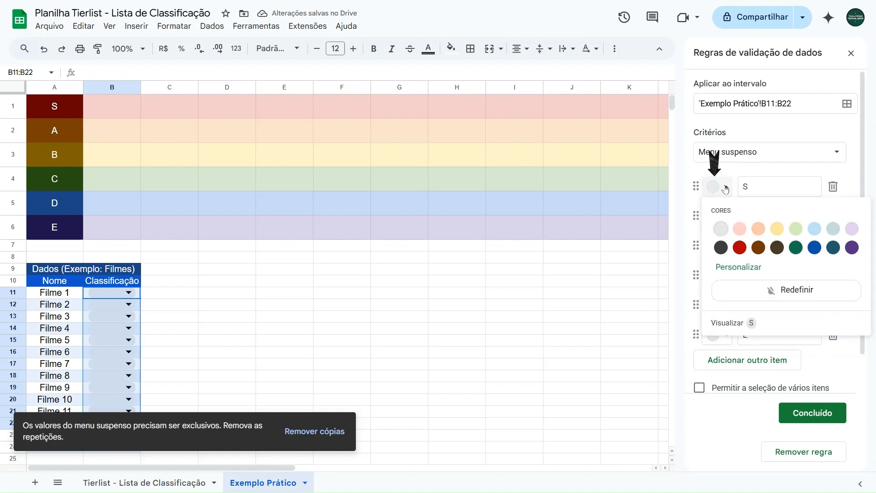
pyautogui.click(740, 228)
pyautogui.click(719, 222)
pyautogui.click(758, 258)
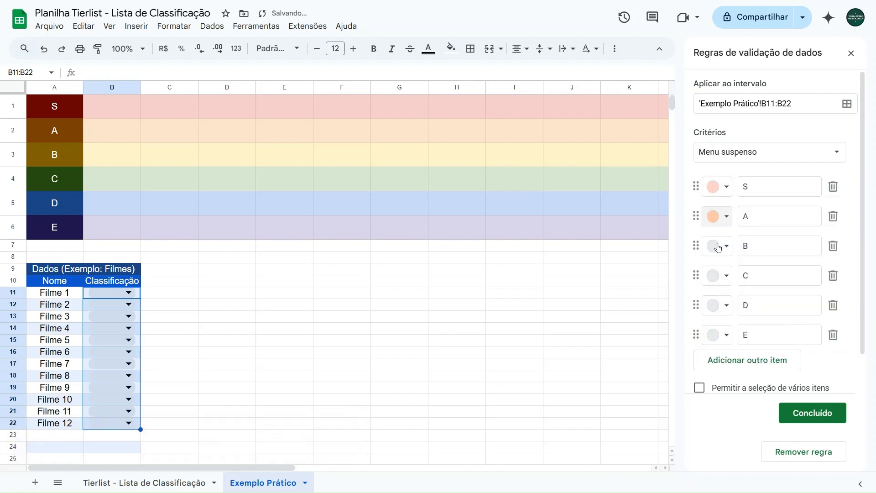
pyautogui.click(726, 246)
pyautogui.click(777, 288)
# Colour the options C, D and E light green, light blue and light purple, and save the dropdown rule
pyautogui.click(726, 276)
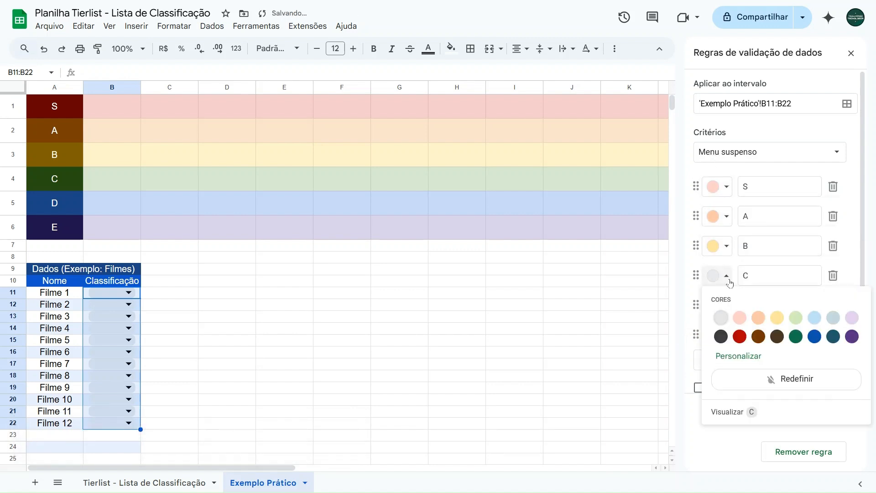
pyautogui.click(796, 318)
pyautogui.click(726, 305)
pyautogui.click(815, 347)
pyautogui.click(725, 335)
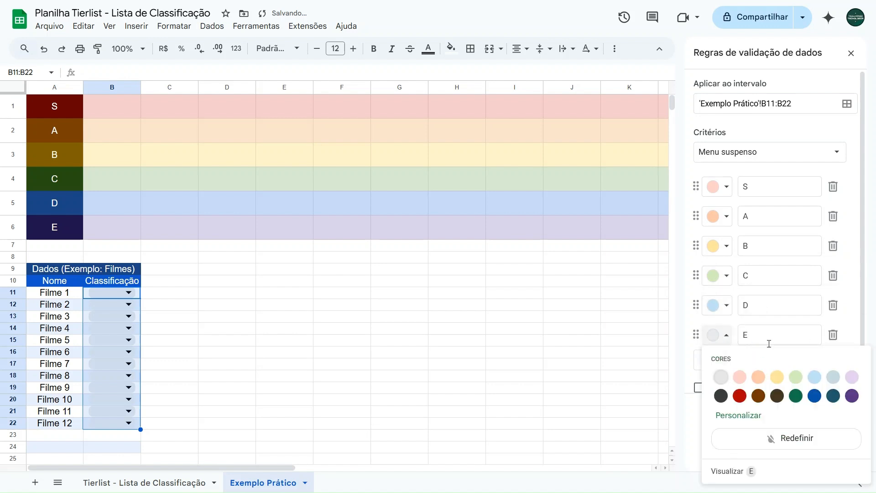
pyautogui.click(852, 377)
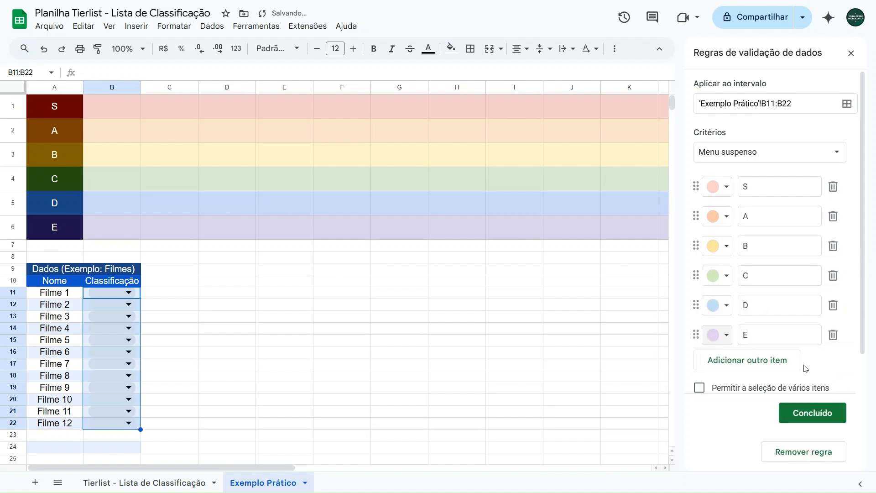
pyautogui.click(808, 412)
pyautogui.click(851, 53)
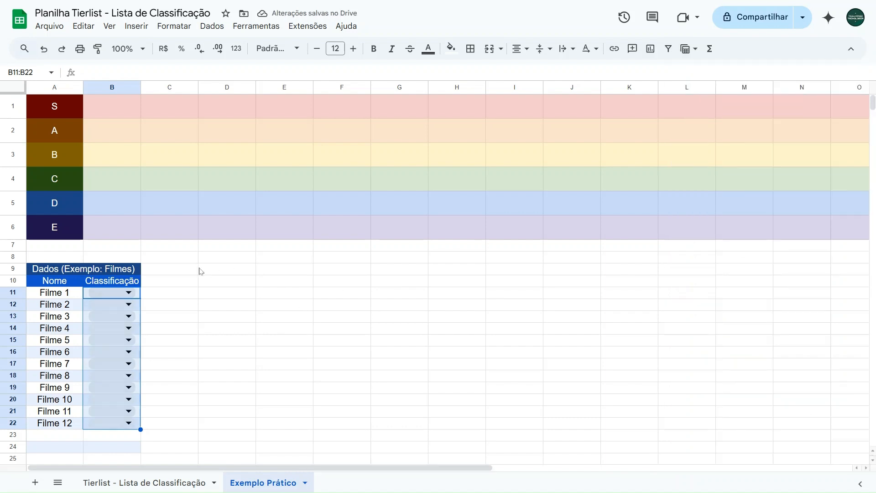
# Classify Filme 1 as S, Filme 2 as A and Filme 3 as B in the Classificação column
pyautogui.click(197, 270)
pyautogui.click(129, 293)
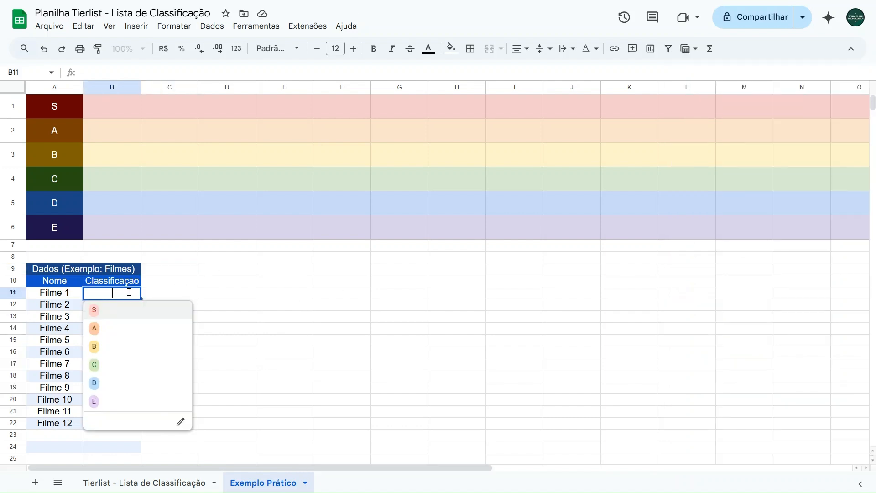
pyautogui.click(107, 310)
pyautogui.click(114, 304)
pyautogui.click(105, 340)
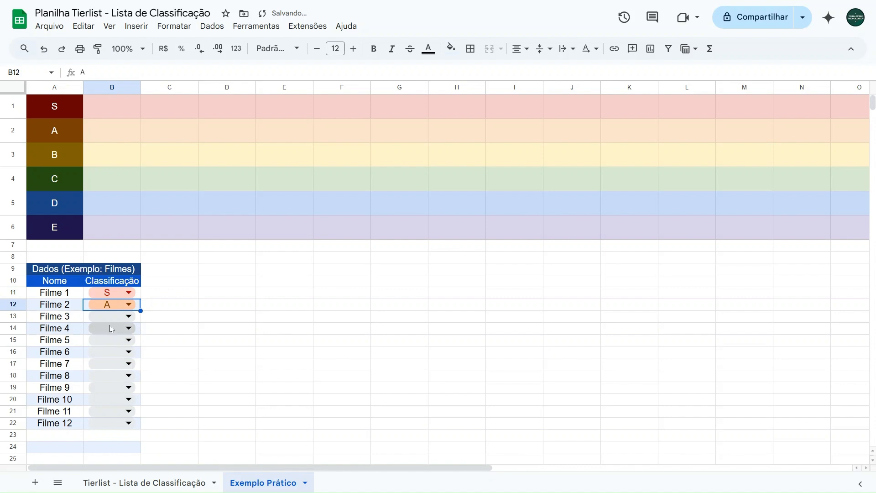
pyautogui.click(110, 316)
pyautogui.click(104, 371)
# Classify Filme 4 as C, Filme 5 as D and Filme 6 as E
pyautogui.click(108, 330)
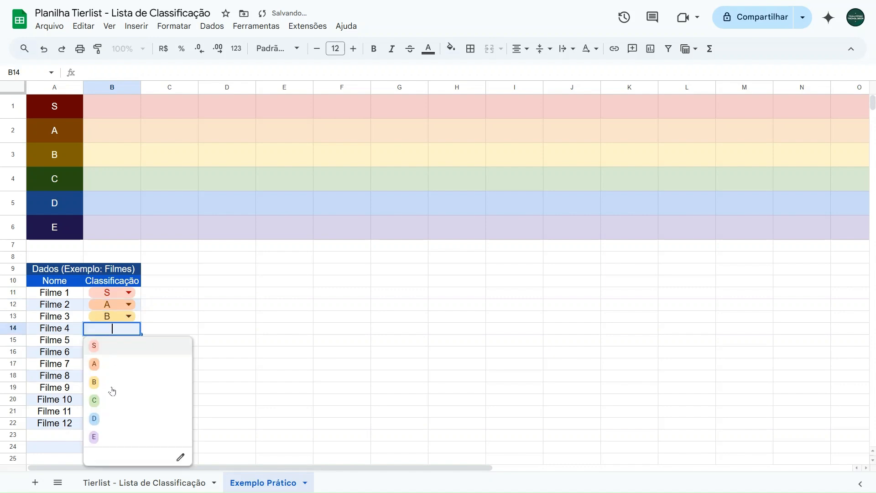
pyautogui.click(109, 398)
pyautogui.click(109, 341)
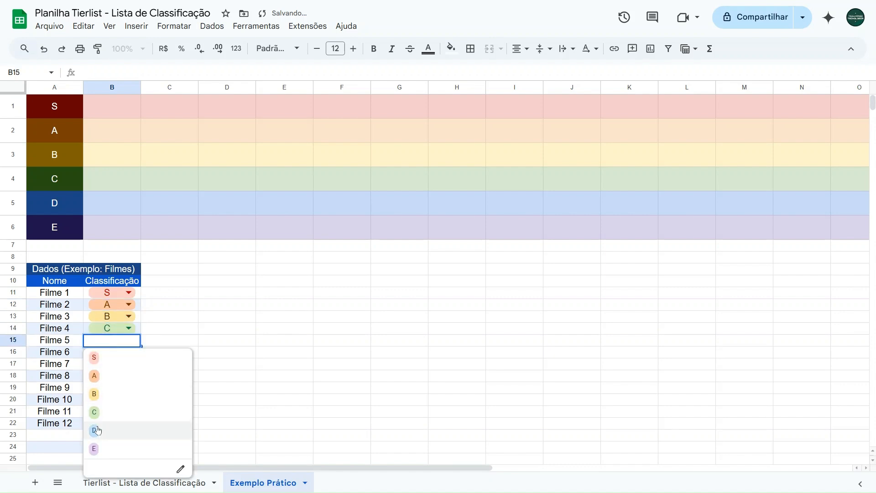
pyautogui.click(109, 430)
pyautogui.click(109, 353)
pyautogui.click(101, 460)
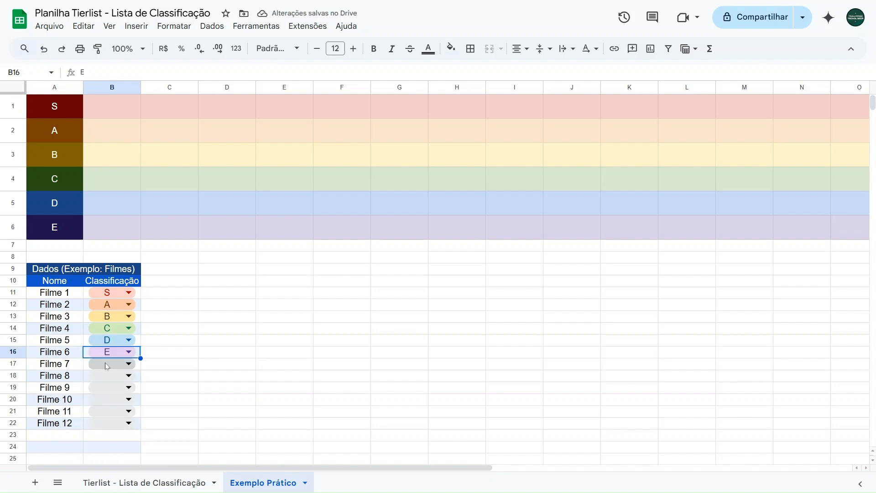
# Classify Filme 7 to Filme 12 as S, A, B, C, D and E in that order
pyautogui.click(108, 364)
pyautogui.click(105, 381)
pyautogui.click(108, 377)
pyautogui.click(104, 410)
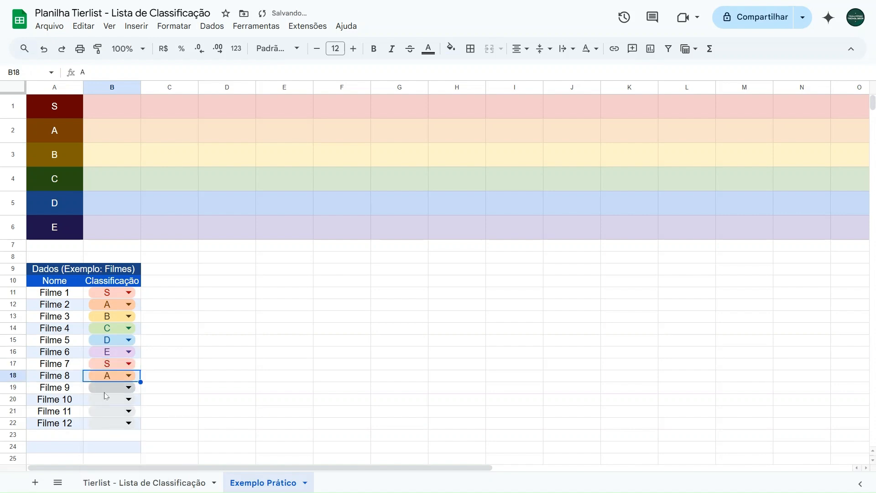
pyautogui.click(106, 388)
pyautogui.click(103, 315)
pyautogui.click(112, 398)
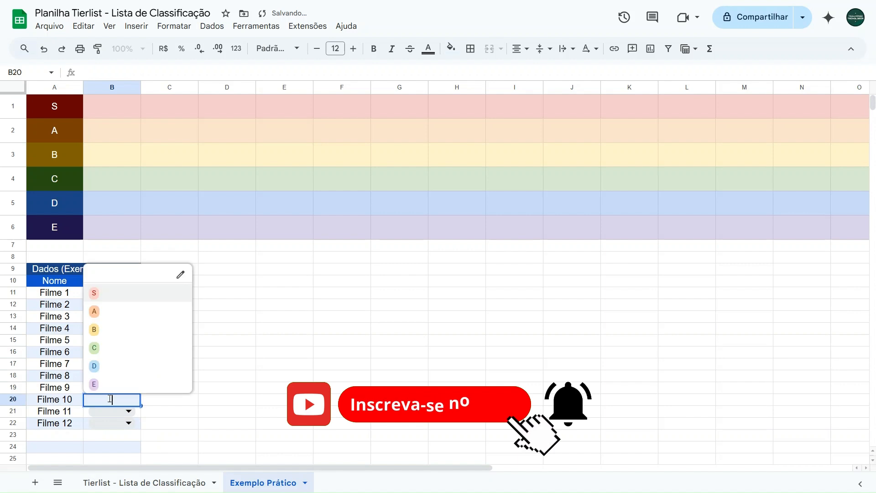
pyautogui.click(104, 343)
pyautogui.click(110, 412)
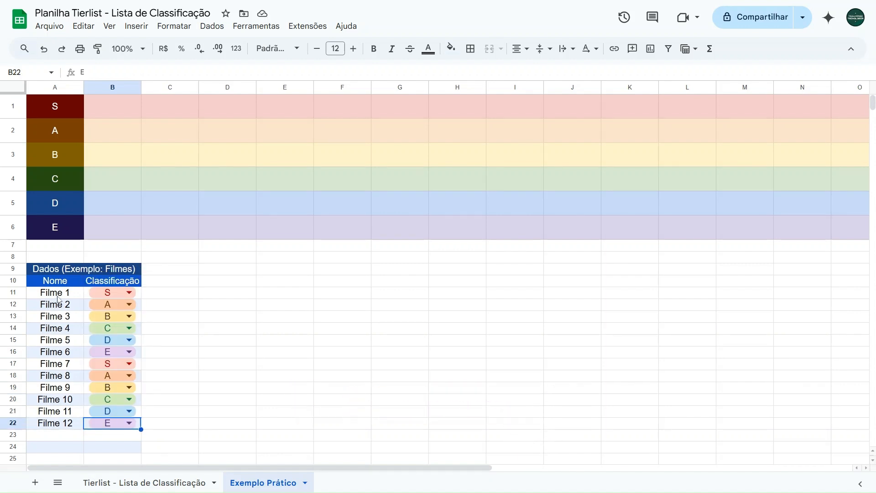
# Set the height of rows 9 to 1000 to 30 pixels and return to the data table
pyautogui.click(14, 271)
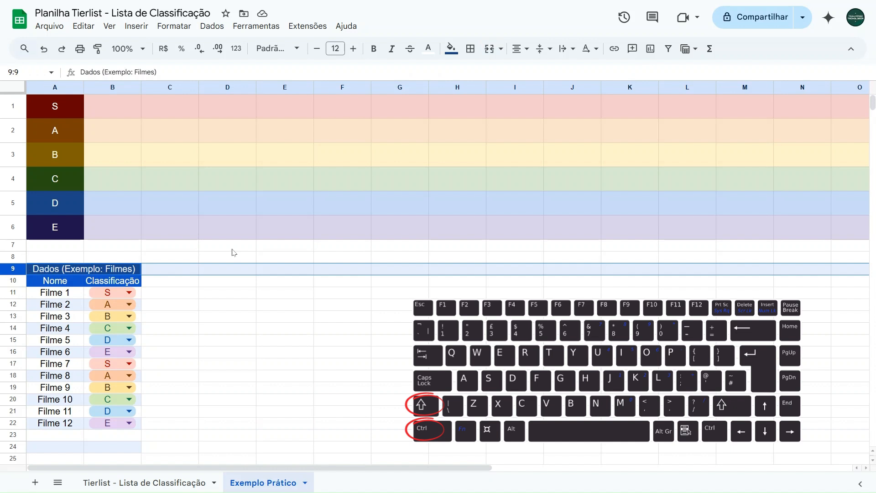
pyautogui.hotkey('ctrl', 'shift', 'Down')
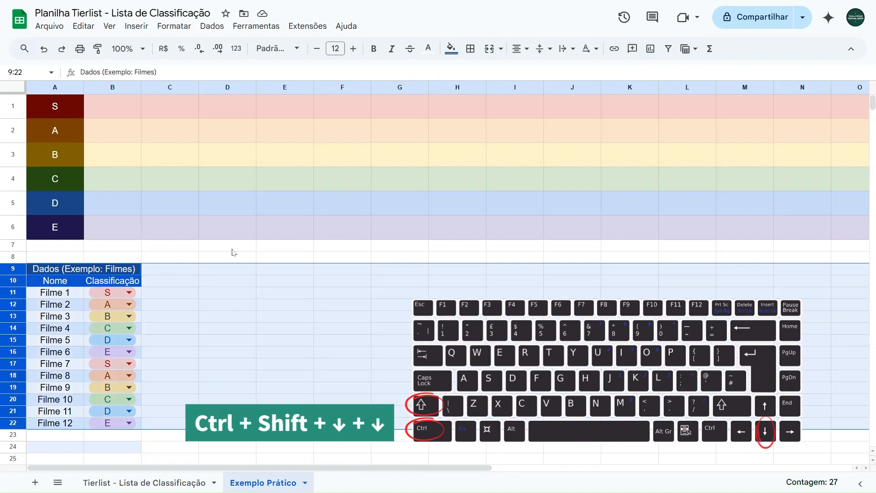
pyautogui.hotkey('ctrl', 'shift', 'Down')
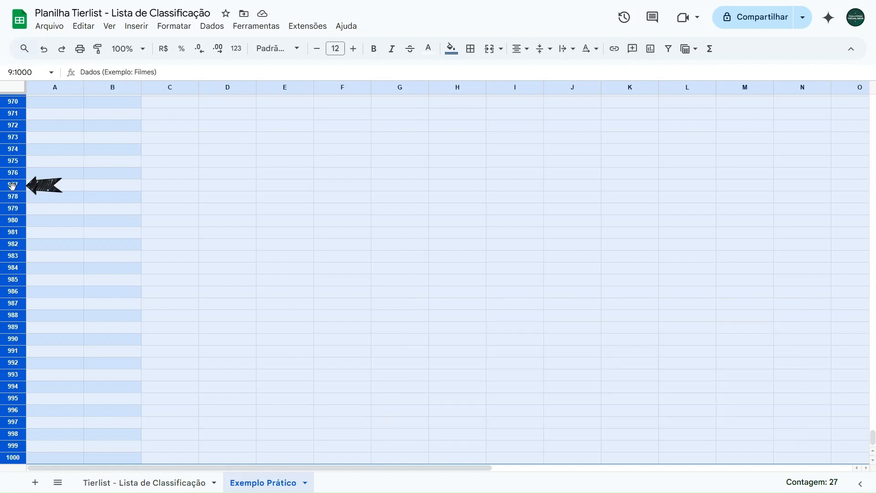
pyautogui.rightClick(12, 185)
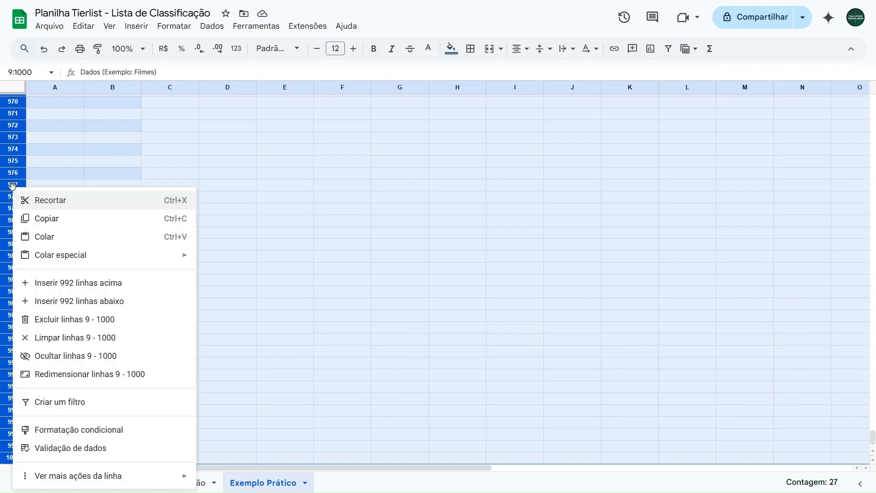
pyautogui.click(86, 378)
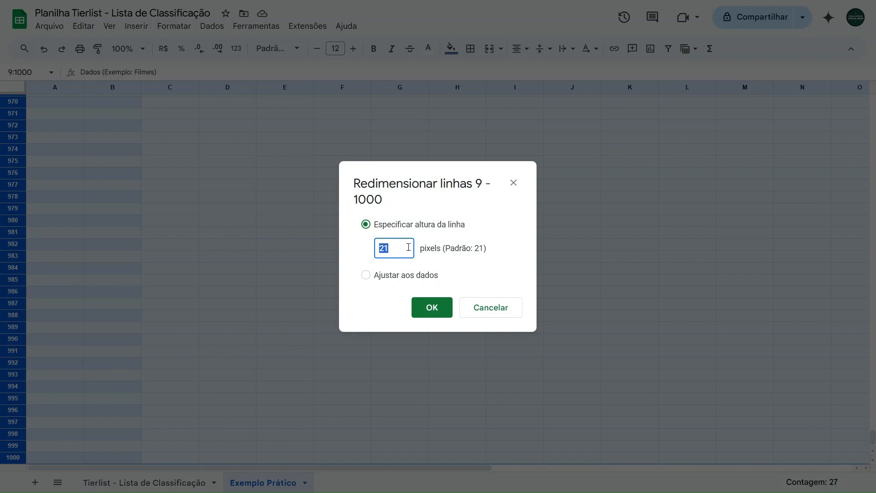
pyautogui.write('30')
pyautogui.click(424, 307)
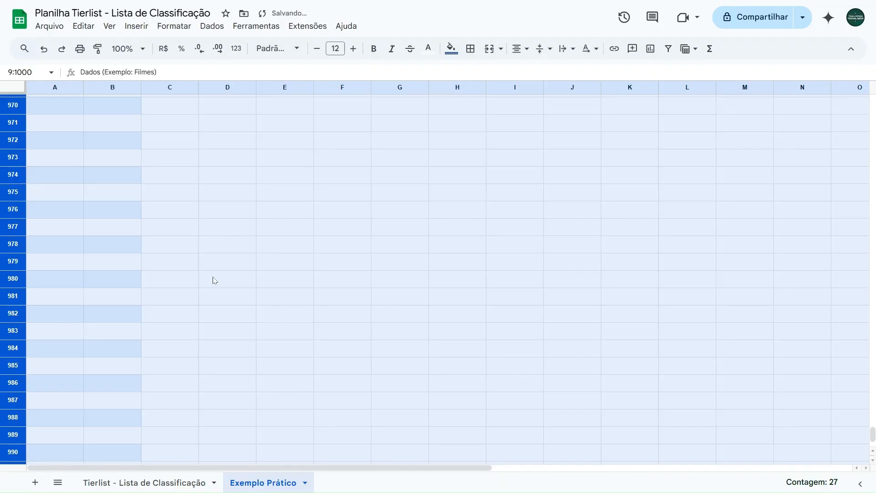
pyautogui.click(70, 239)
pyautogui.hotkey('ctrl', 'Up')
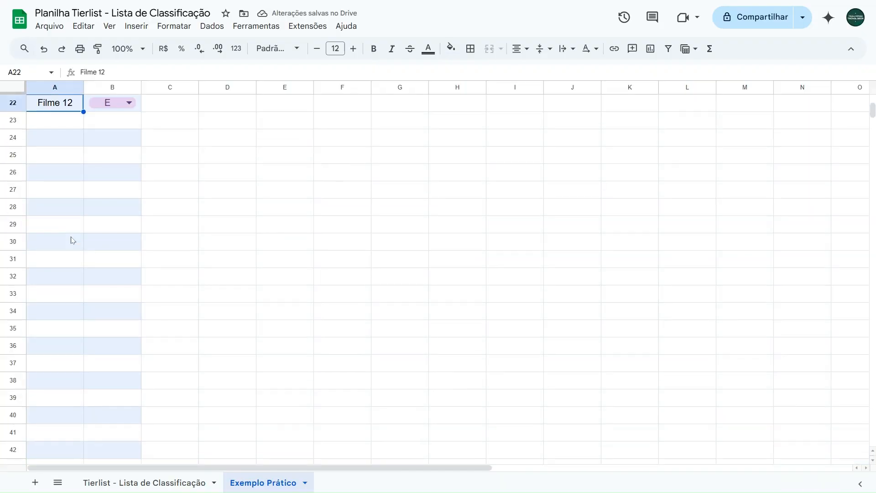
pyautogui.scroll(8, 71, 239)
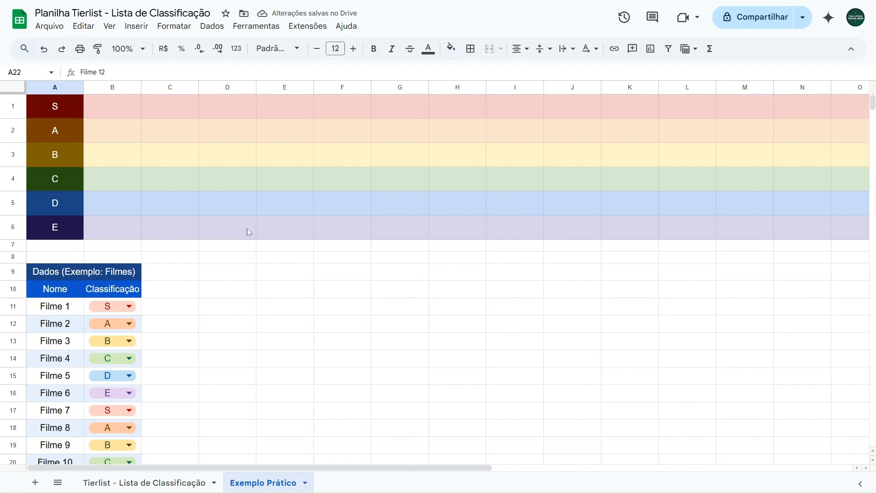
# Start a QUERY formula in cell D10 with the film data A11:B22 as its data range
pyautogui.click(213, 261)
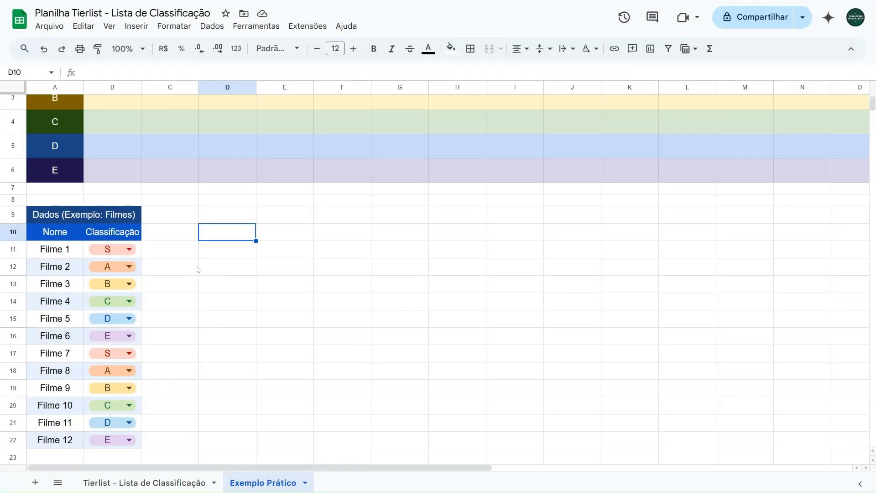
pyautogui.moveTo(55, 255); pyautogui.dragTo(90, 389)
pyautogui.scroll(-3, 57, 257)
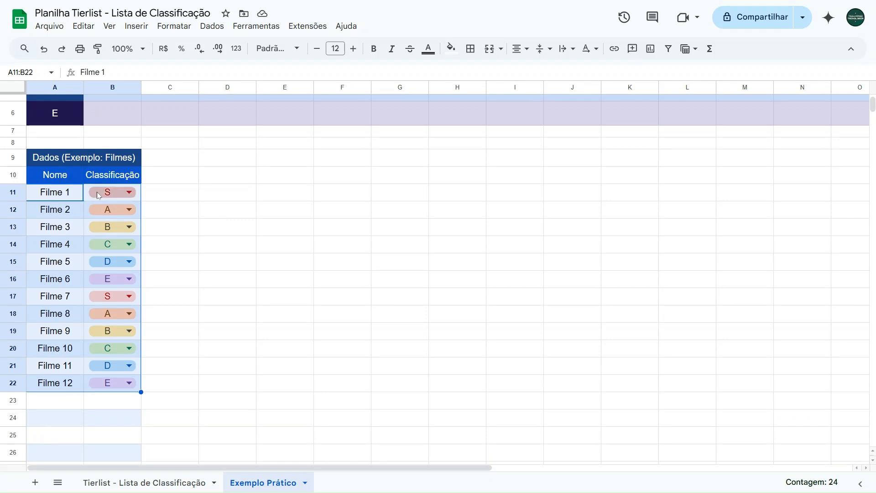
pyautogui.click(242, 178)
pyautogui.scroll(2, 244, 196)
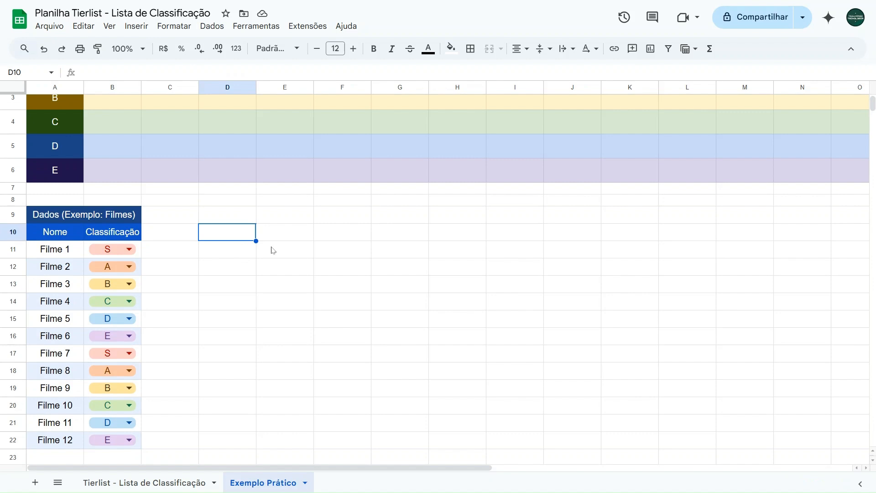
pyautogui.write('=QUERY')
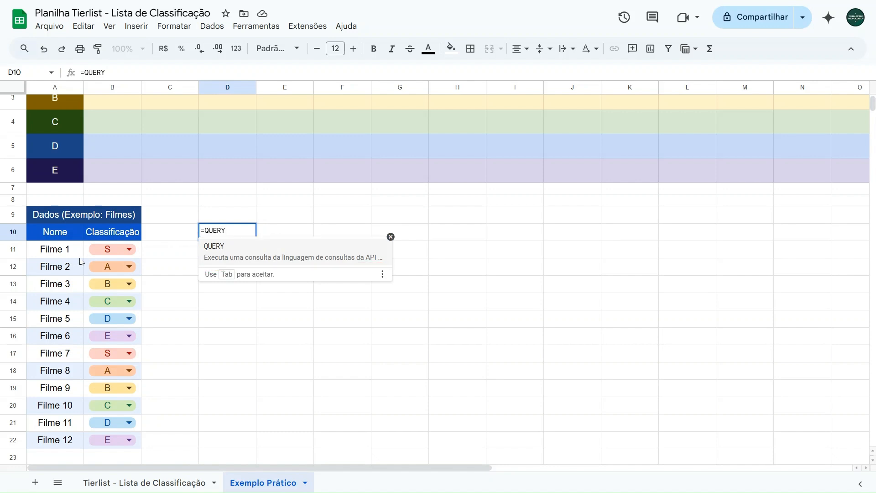
pyautogui.click(246, 248)
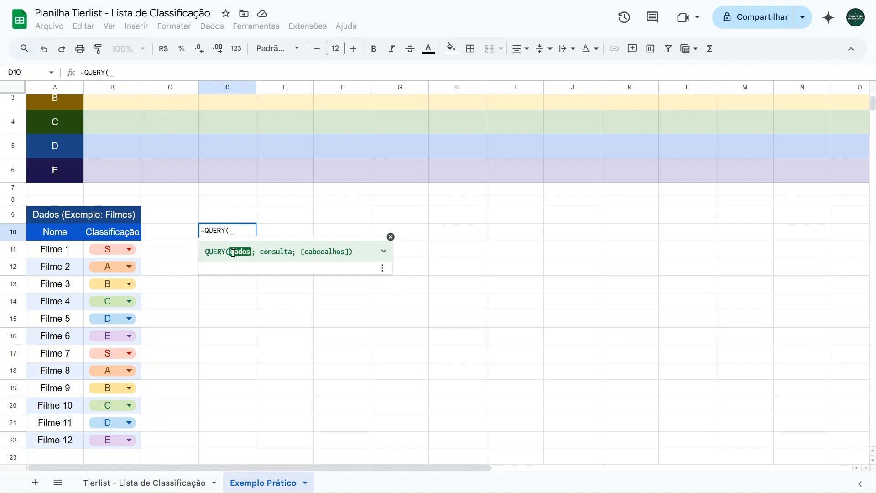
pyautogui.moveTo(45, 250); pyautogui.dragTo(101, 440)
pyautogui.scroll(-2, 157, 345)
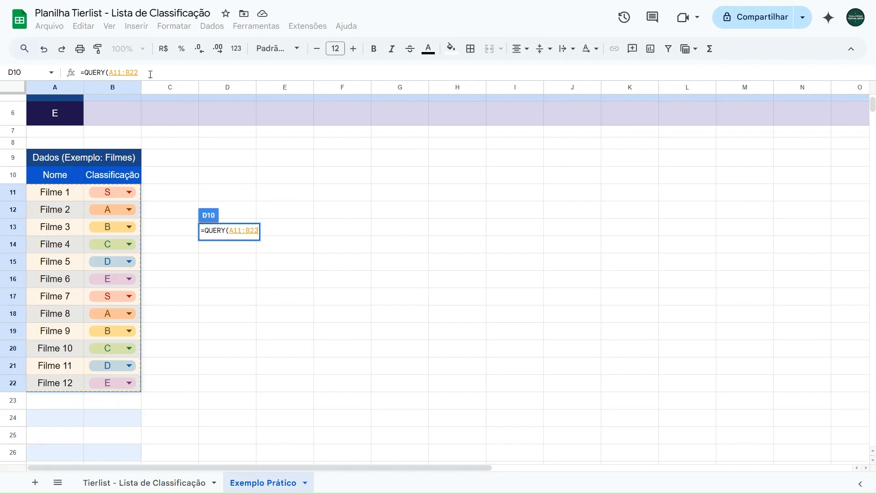
# Make the QUERY data range open-ended by shortening it to A11:B
pyautogui.moveTo(151, 74); pyautogui.dragTo(108, 73)
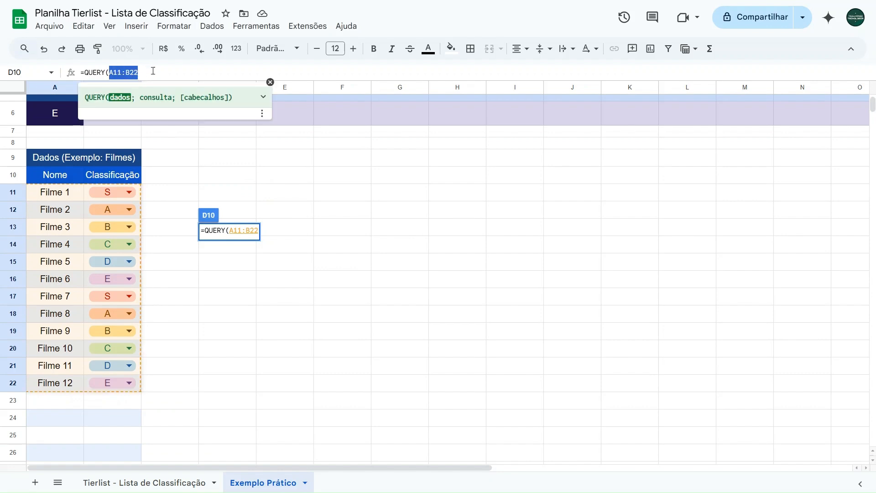
pyautogui.click(153, 70)
pyautogui.press('BackSpace')
pyautogui.press('BackSpace')
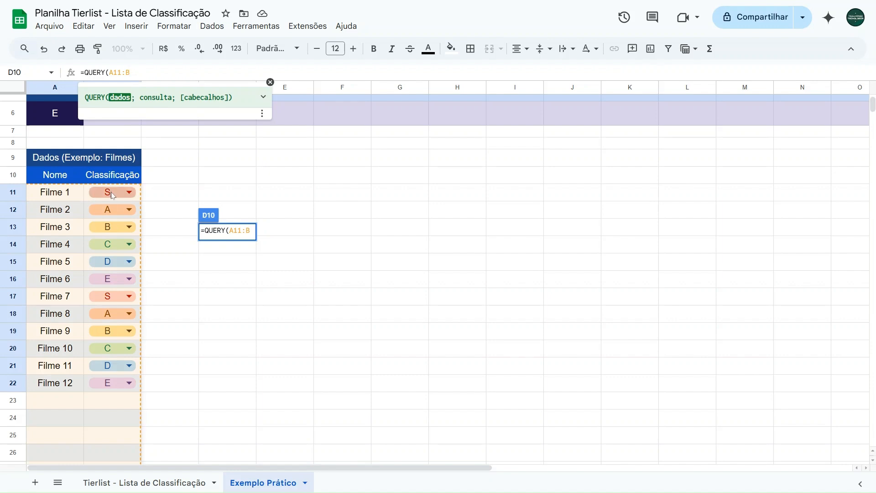
pyautogui.scroll(-13, 113, 196)
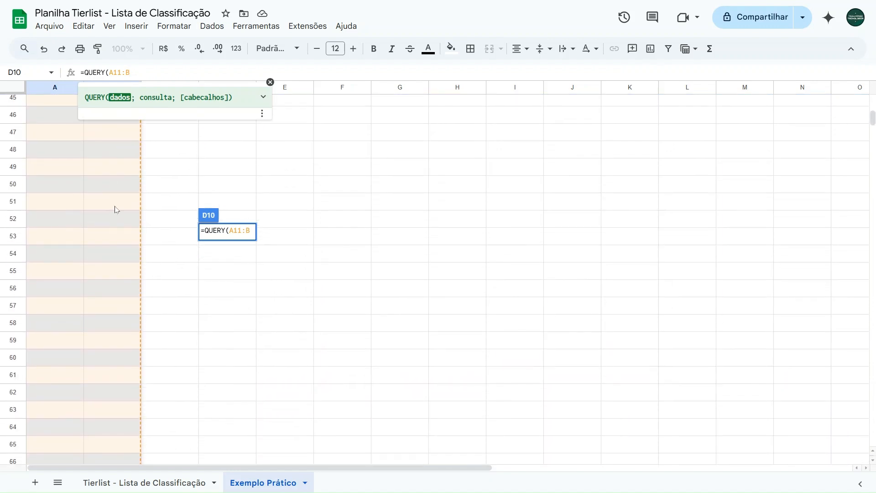
pyautogui.scroll(11, 117, 210)
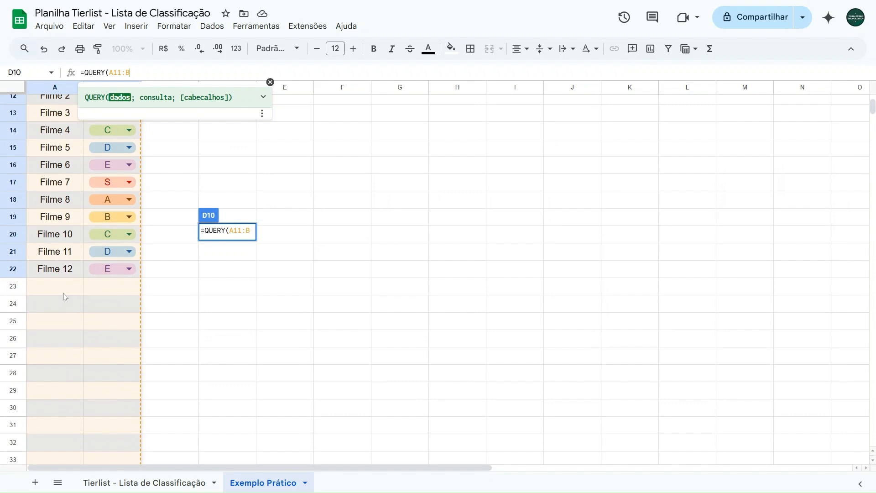
pyautogui.scroll(3, 48, 313)
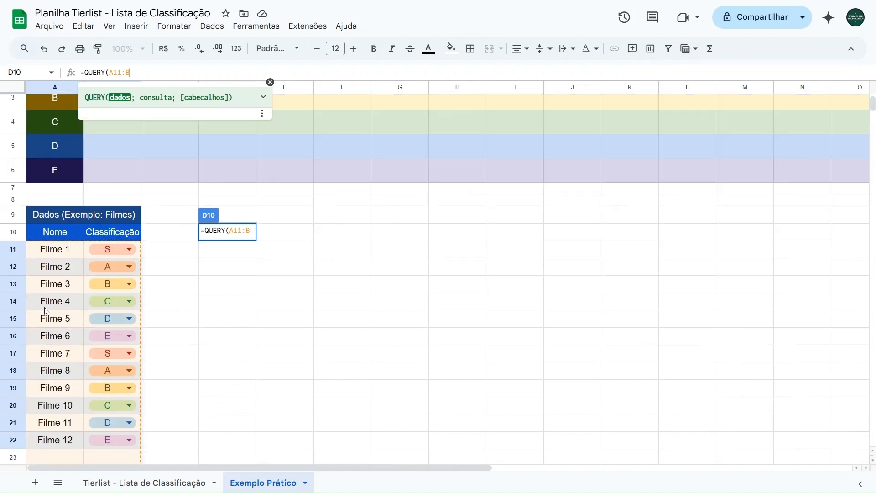
pyautogui.scroll(-1, 46, 311)
# Add the query text "SELECT A WHERE B = 'S'" as the second QUERY argument and enter the formula
pyautogui.write(';')
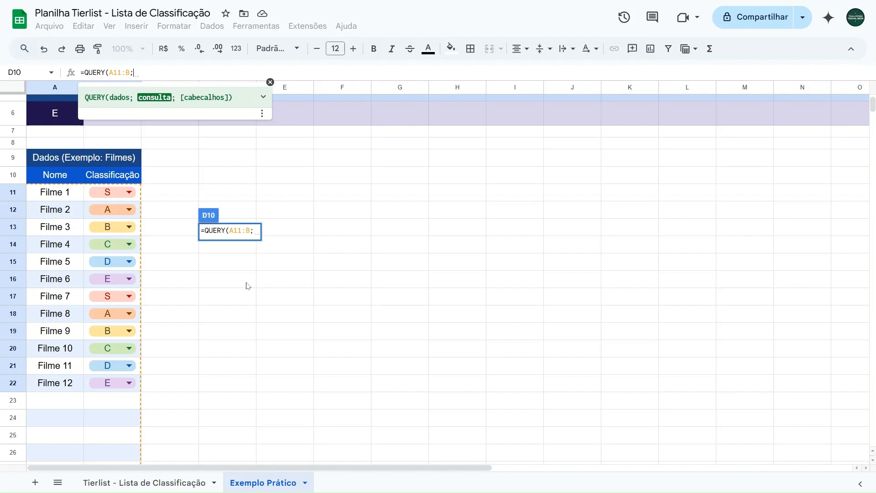
pyautogui.write('""')
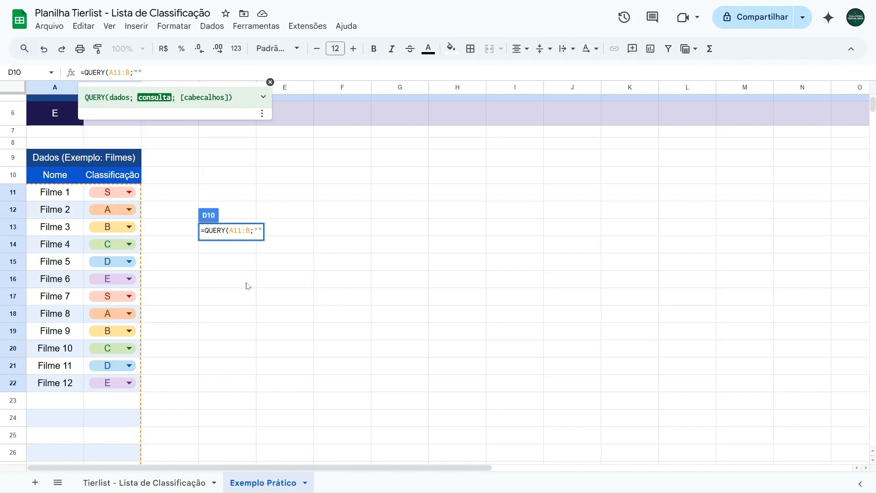
pyautogui.write('SELECT A')
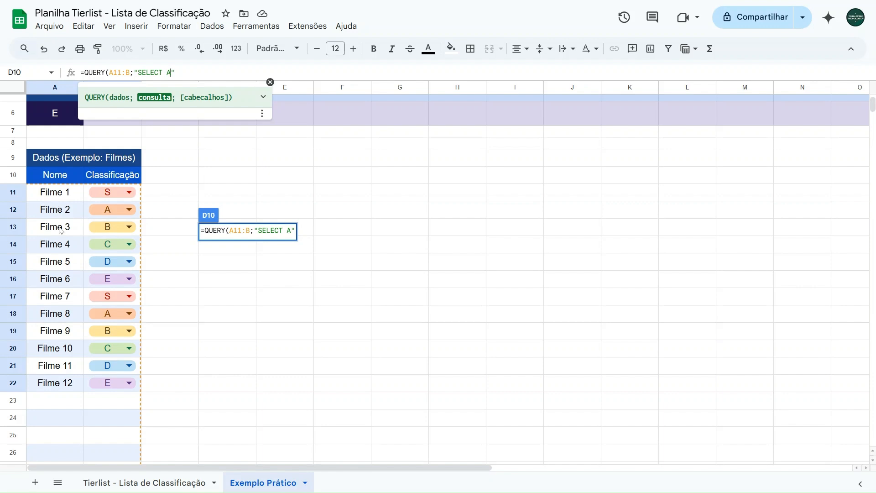
pyautogui.write('WHERE B')
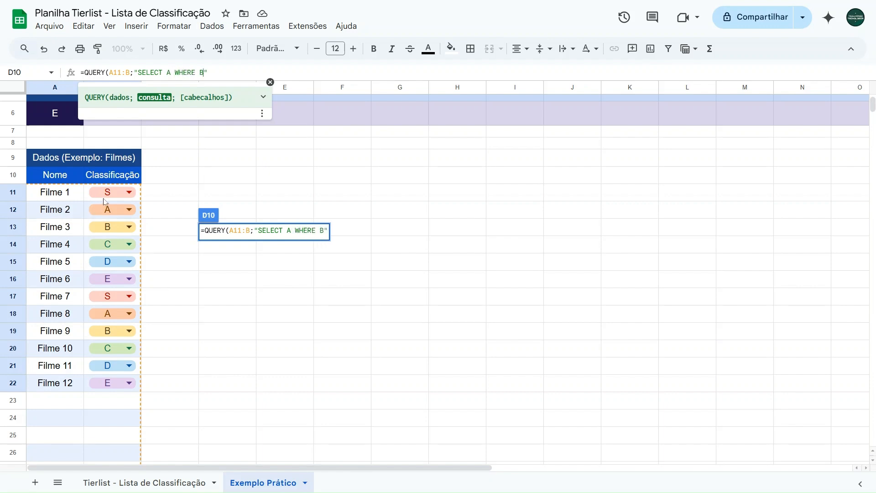
pyautogui.write(' =')
pyautogui.moveTo(138, 71); pyautogui.dragTo(203, 75)
pyautogui.click(179, 72)
pyautogui.write("''")
pyautogui.write('S')
pyautogui.write(')')
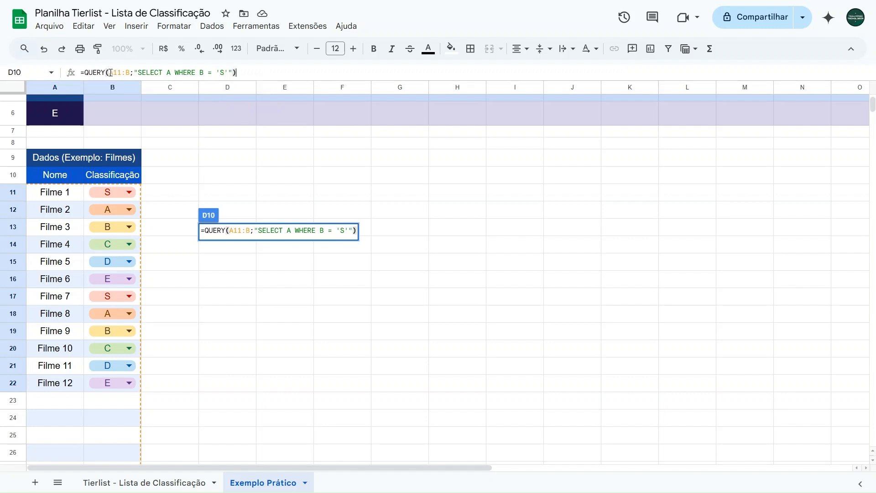
pyautogui.moveTo(110, 72); pyautogui.dragTo(227, 73)
pyautogui.press('Return')
# Check the S-rated films against the data table and set Filme 4's classification to S
pyautogui.click(246, 180)
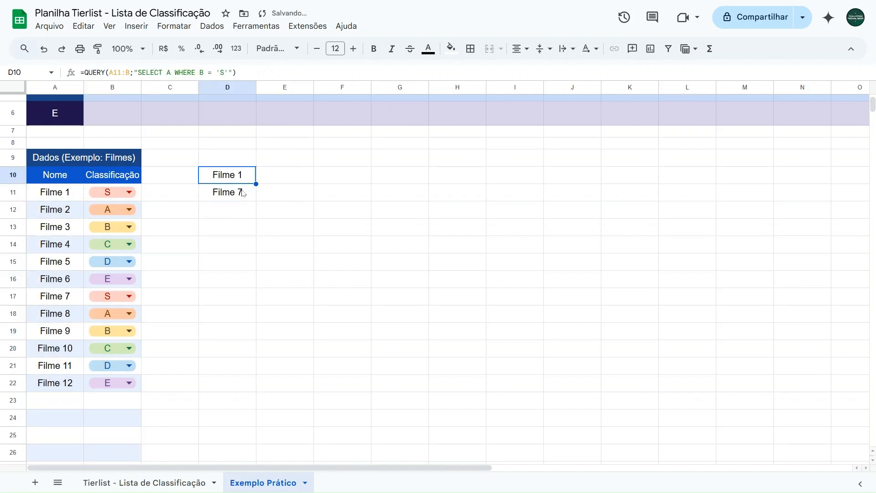
pyautogui.click(243, 191)
pyautogui.click(47, 192)
pyautogui.click(68, 298)
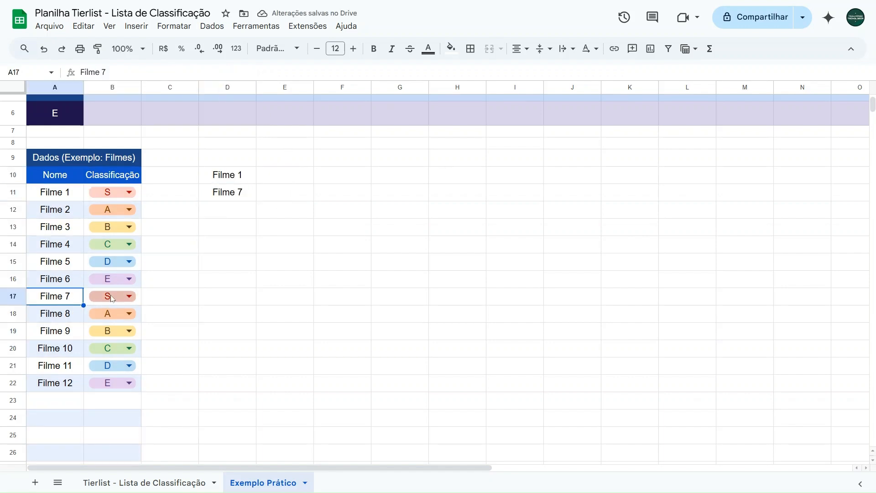
pyautogui.click(65, 250)
pyautogui.click(115, 248)
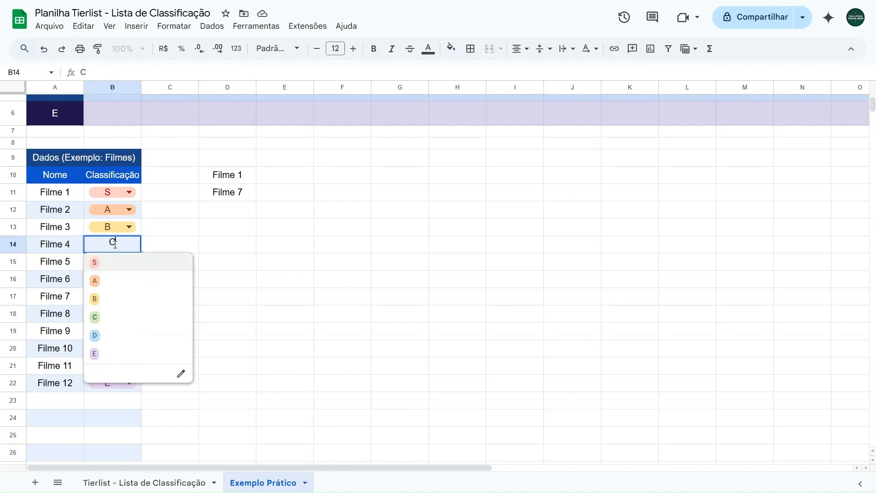
pyautogui.click(102, 263)
# Examine the QUERY results in D10:D12 and compare their vertical layout with the horizontal S, A and B tier rows
pyautogui.click(236, 179)
pyautogui.click(237, 211)
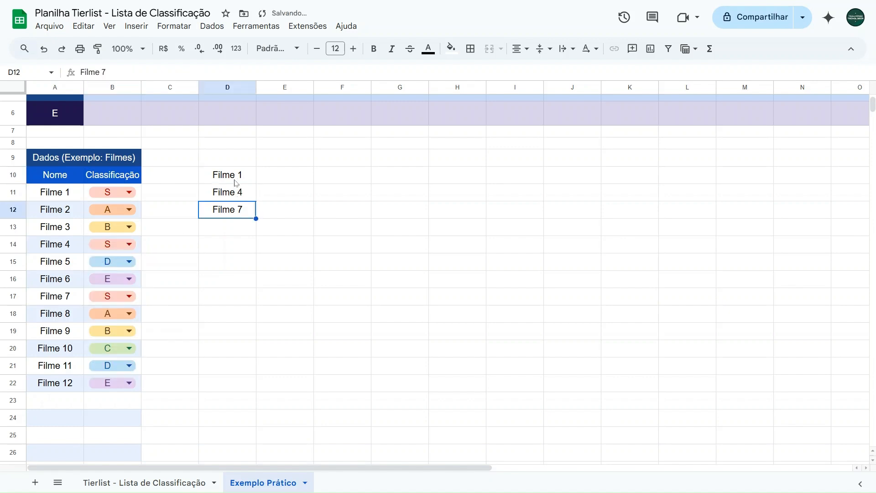
pyautogui.click(236, 182)
pyautogui.click(238, 195)
pyautogui.click(236, 211)
pyautogui.click(235, 182)
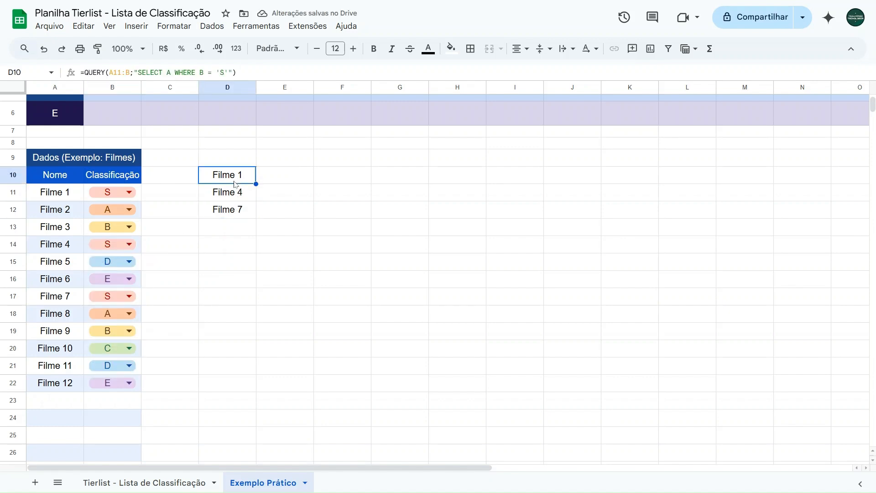
pyautogui.scroll(3, 236, 184)
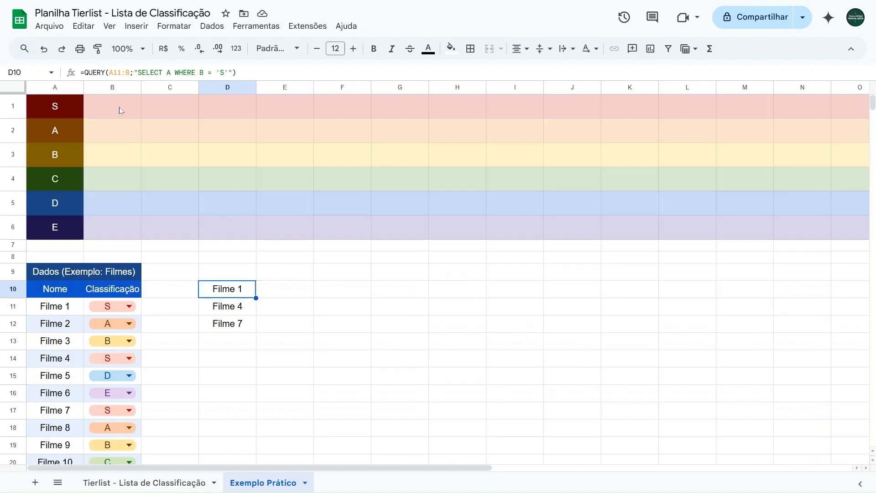
pyautogui.moveTo(119, 108); pyautogui.dragTo(355, 106)
pyautogui.moveTo(117, 137); pyautogui.dragTo(351, 133)
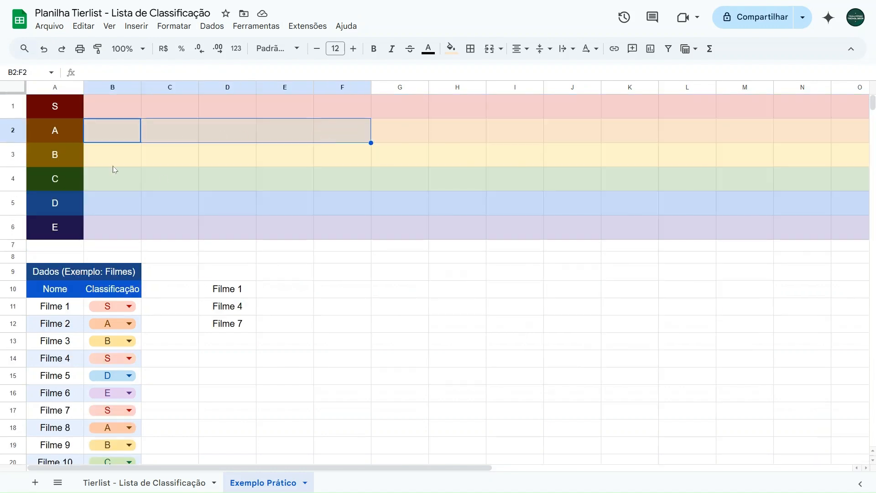
pyautogui.moveTo(114, 164); pyautogui.dragTo(333, 160)
pyautogui.moveTo(225, 289); pyautogui.dragTo(228, 322)
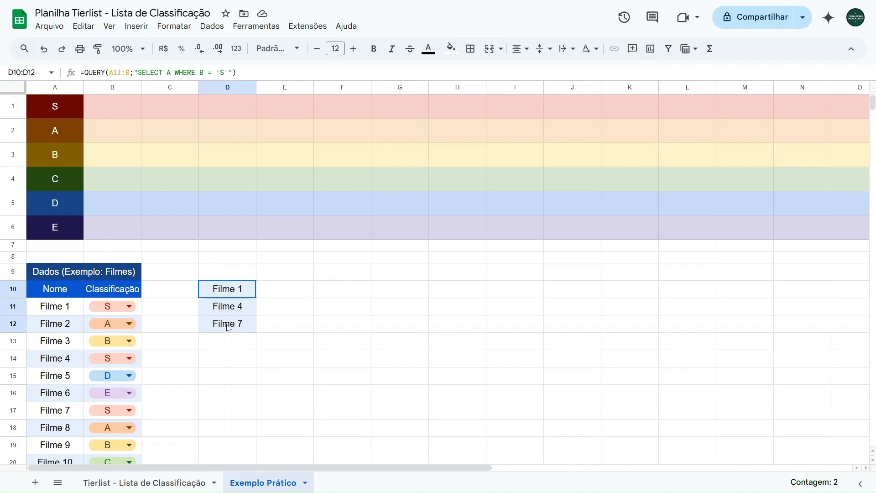
# Enter the test formula =TRANSPOR(D10:D12) in cell F10
pyautogui.click(323, 288)
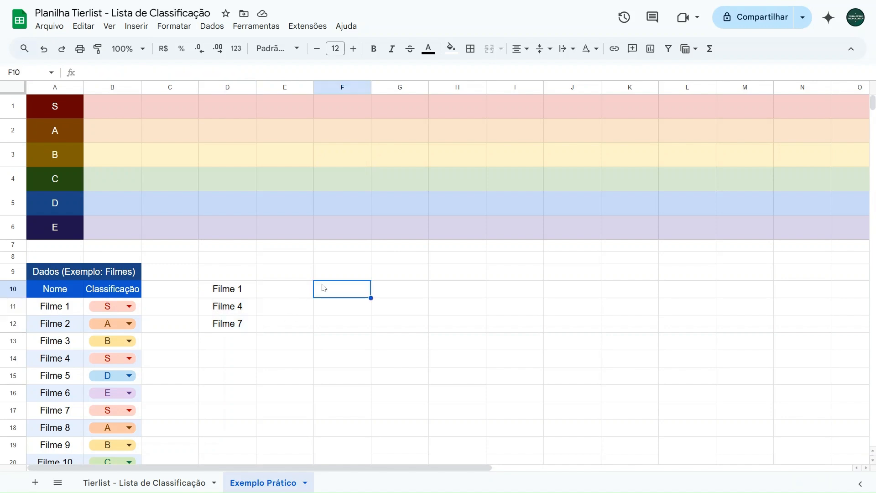
pyautogui.write('=TRANSPOR')
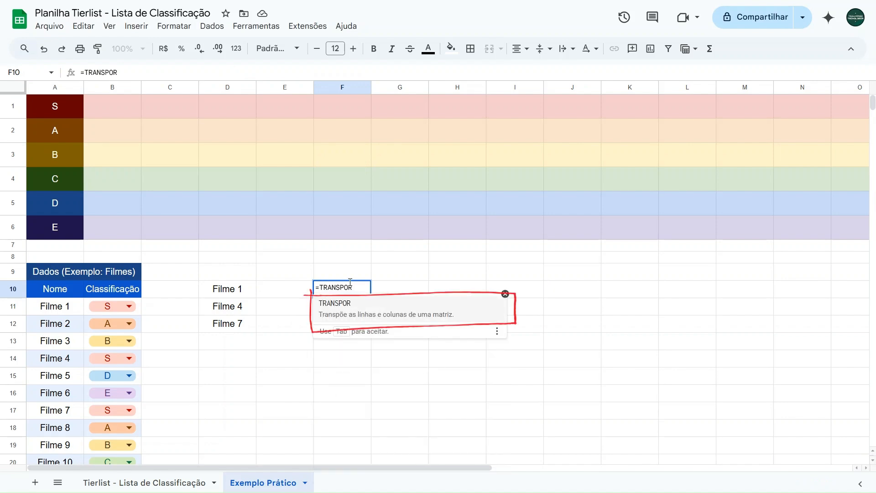
pyautogui.click(361, 314)
pyautogui.moveTo(240, 296); pyautogui.dragTo(237, 327)
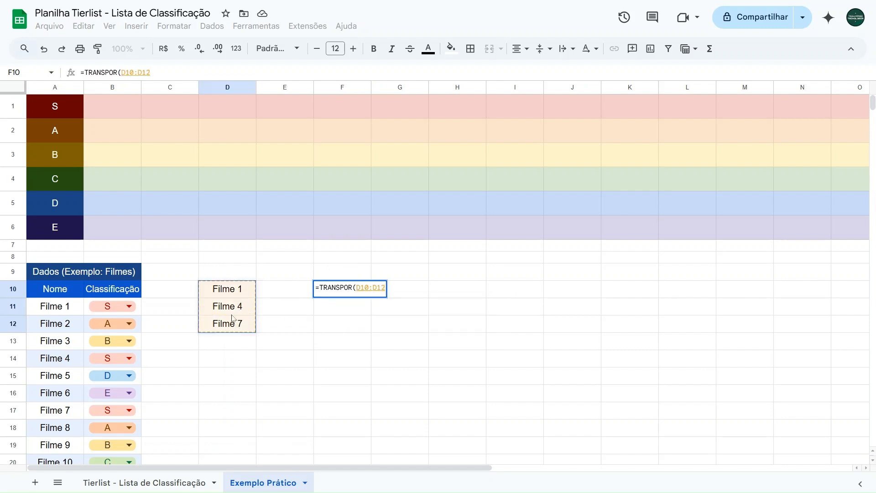
pyautogui.write(')')
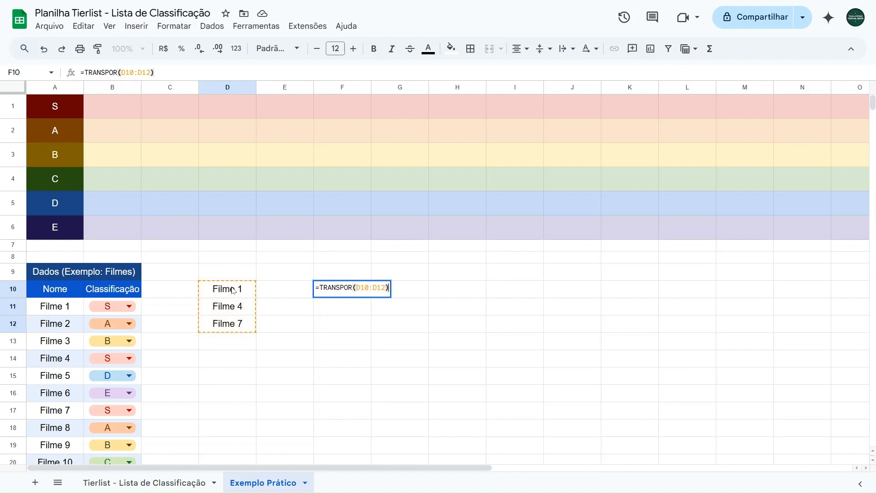
pyautogui.press('Return')
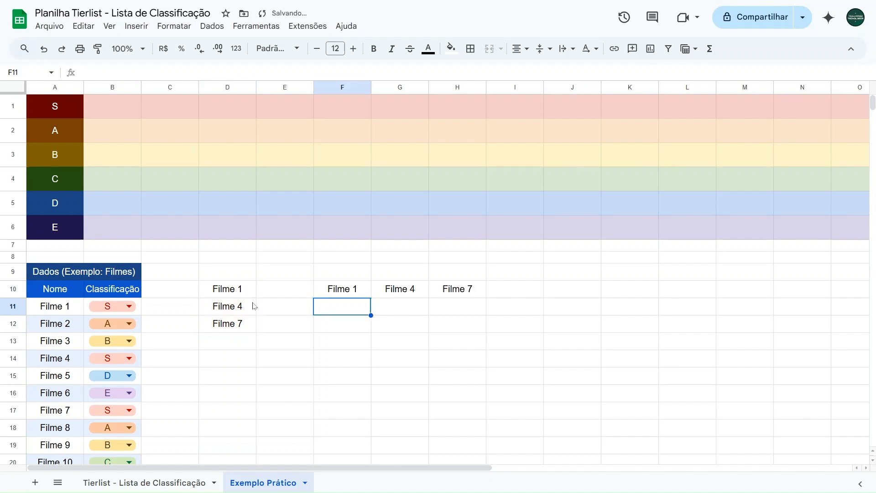
# Compare the vertical list in D10:D12 with the transposed row in F10:H10 and the tier cells in column B
pyautogui.click(244, 291)
pyautogui.click(242, 309)
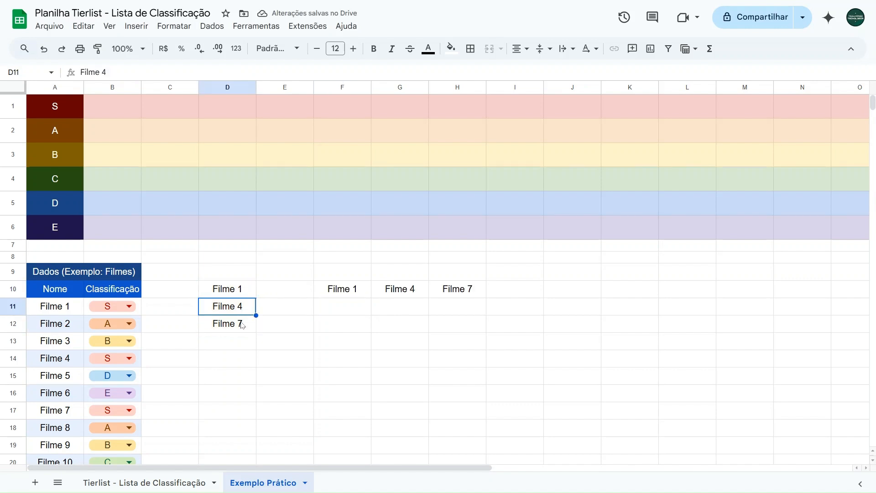
pyautogui.click(242, 325)
pyautogui.click(235, 292)
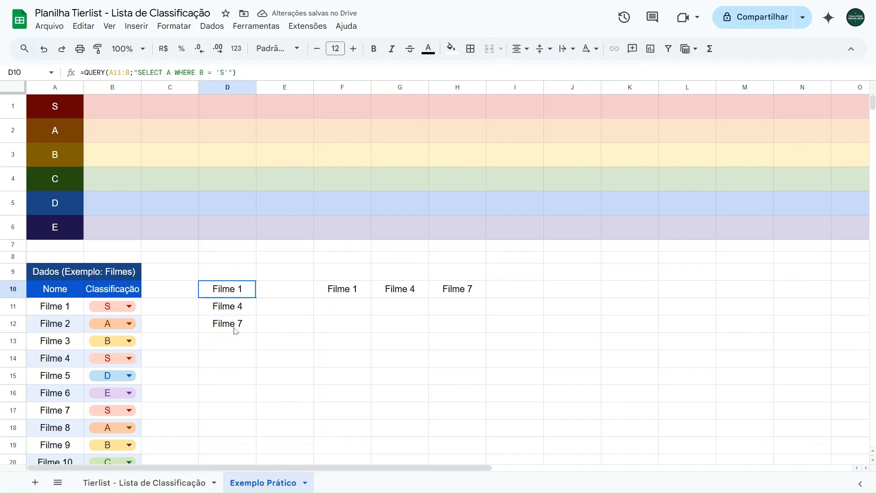
pyautogui.keyDown('shift'); pyautogui.click(235, 327); pyautogui.keyUp('shift')
pyautogui.click(361, 293)
pyautogui.moveTo(365, 293); pyautogui.dragTo(442, 296)
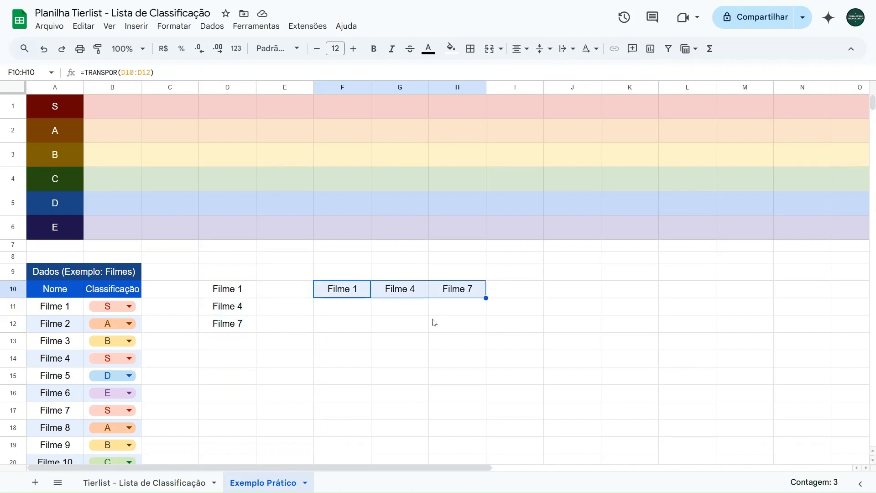
pyautogui.click(121, 116)
pyautogui.press('Down')
pyautogui.press('Down')
pyautogui.press('Down')
pyautogui.press('Down')
pyautogui.press('Down')
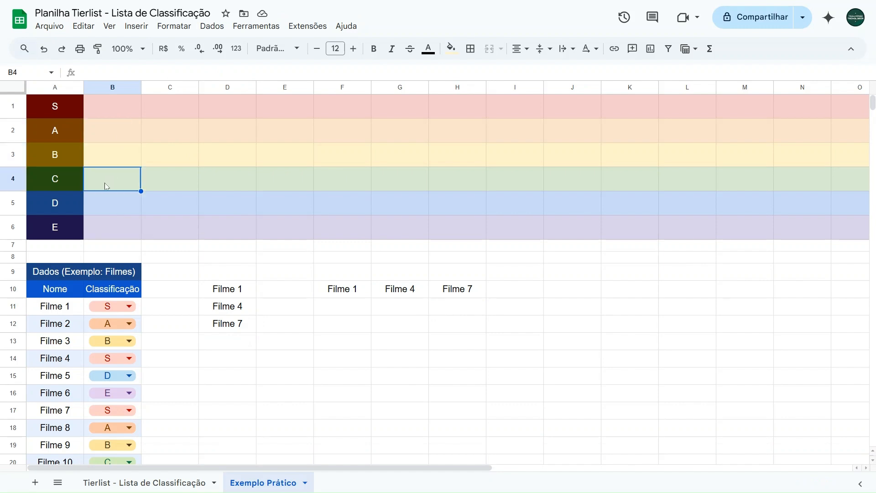
pyautogui.click(114, 117)
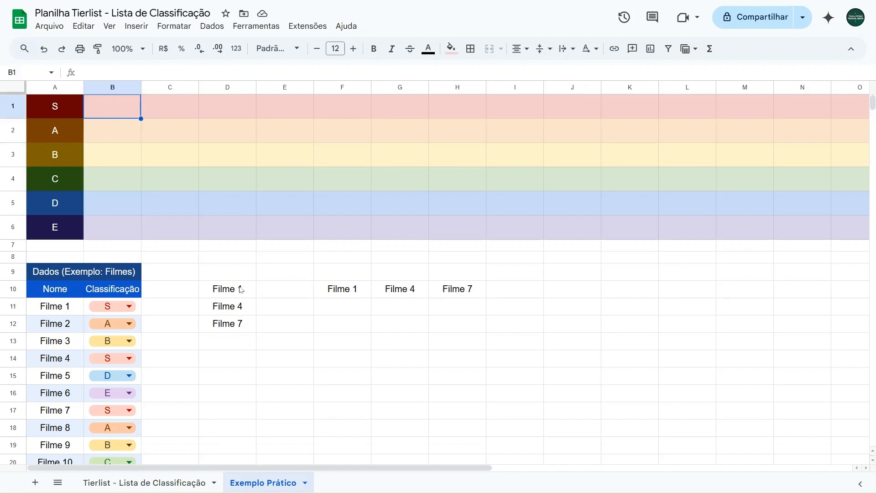
# Clear the test formulas from cells D10:H12
pyautogui.click(240, 289)
pyautogui.keyDown('shift'); pyautogui.click(449, 325); pyautogui.keyUp('shift')
pyautogui.press('Delete')
# Start a QUERY formula in cell B1 of the S tier row with the open-ended film data range A11:B
pyautogui.click(114, 114)
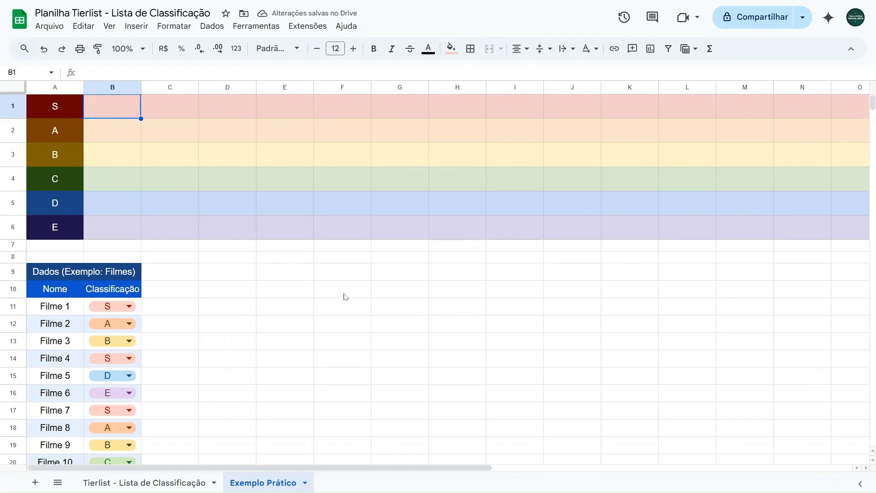
pyautogui.write('=QUERY')
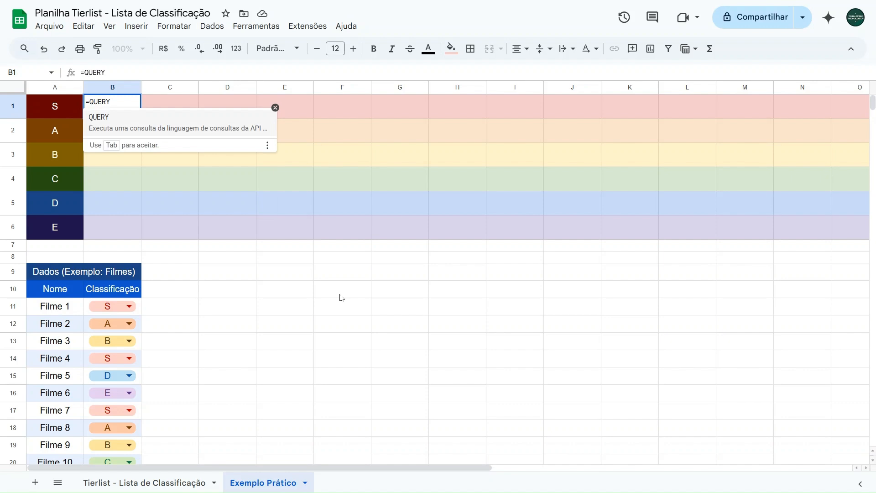
pyautogui.click(147, 125)
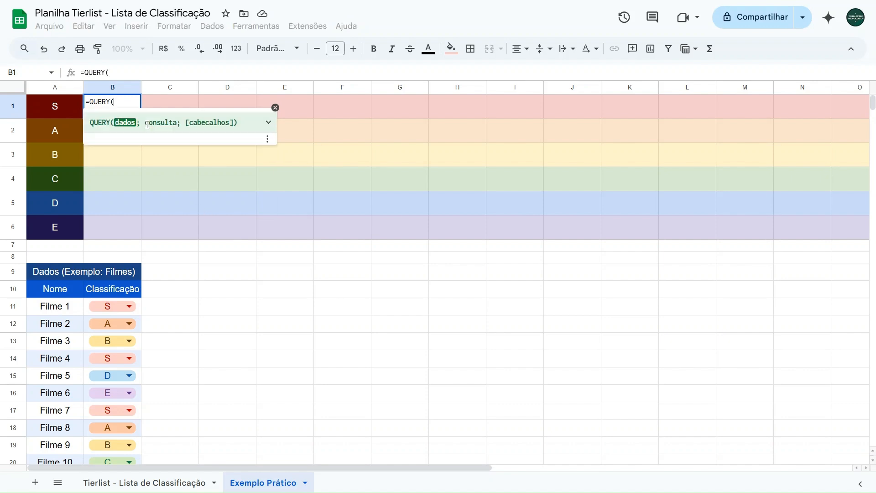
pyautogui.click(68, 310)
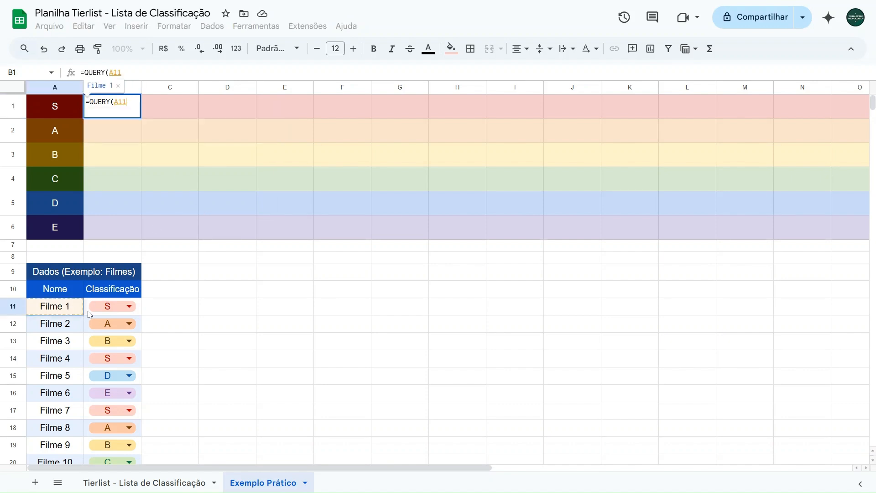
pyautogui.scroll(-1, 90, 314)
pyautogui.moveTo(89, 315); pyautogui.dragTo(113, 448)
pyautogui.scroll(1, 94, 411)
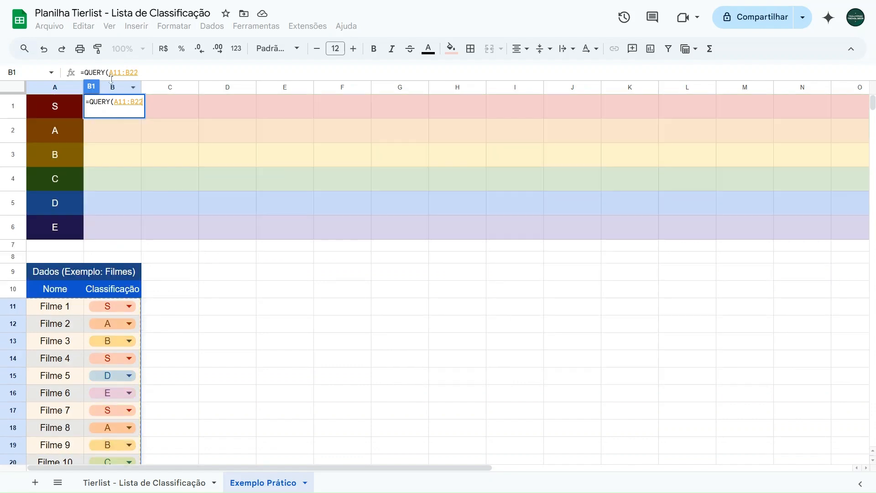
pyautogui.click(142, 72)
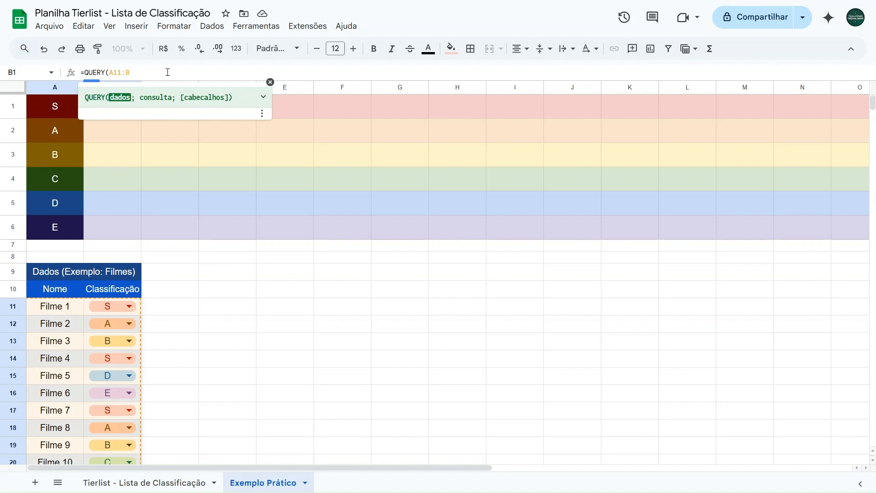
# Add "SELECT A WHERE B = 'S'" as the query argument of the B1 formula and enter it
pyautogui.write(';')
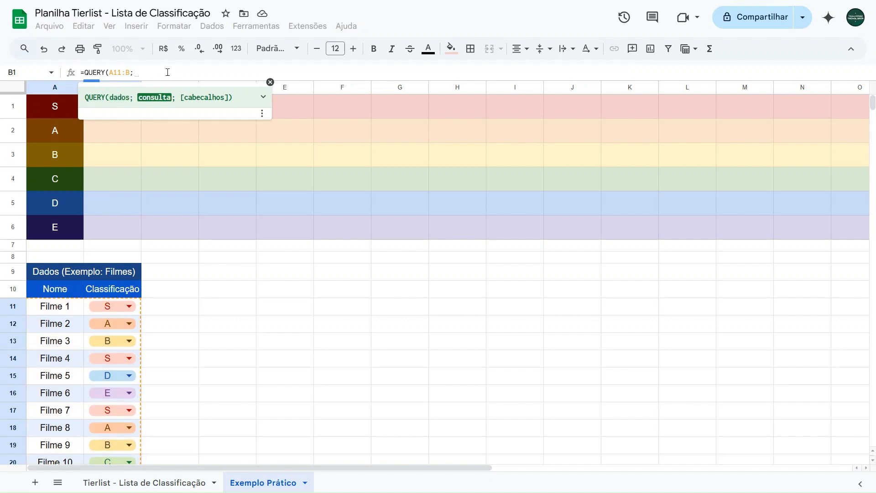
pyautogui.write('""')
pyautogui.write('SE')
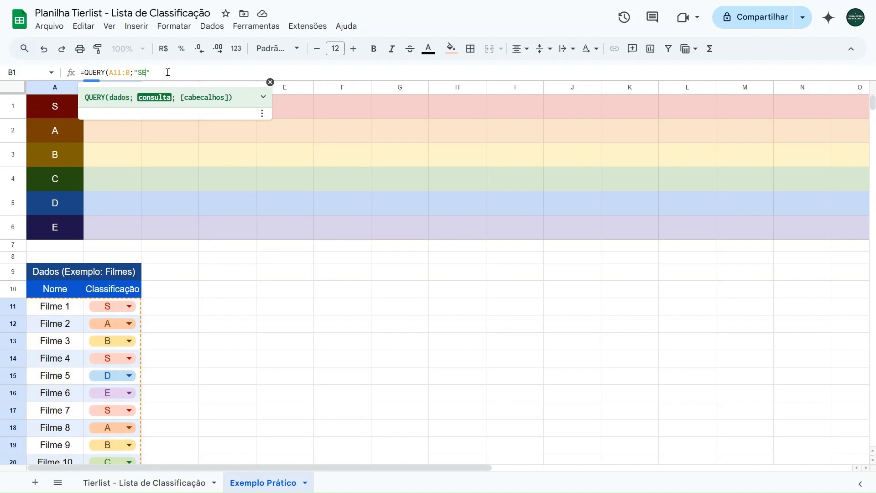
pyautogui.write('LECT A WHERE')
pyautogui.write('B = \'S\'")')
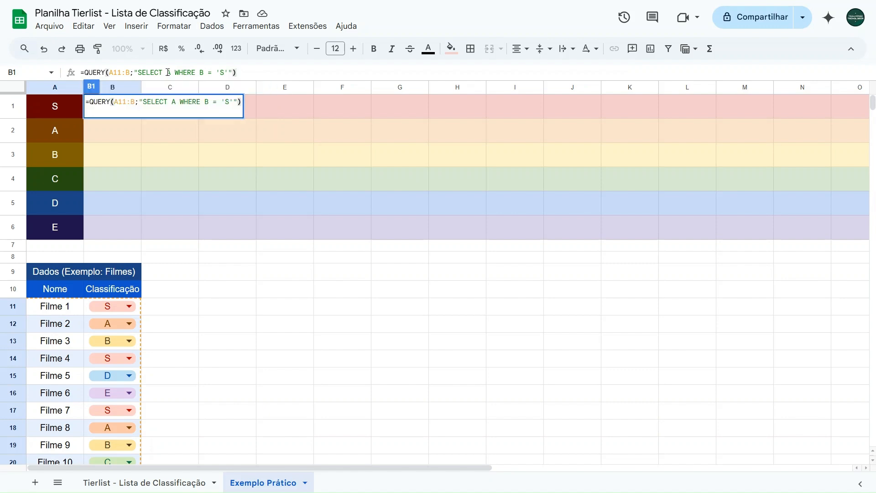
pyautogui.press('Return')
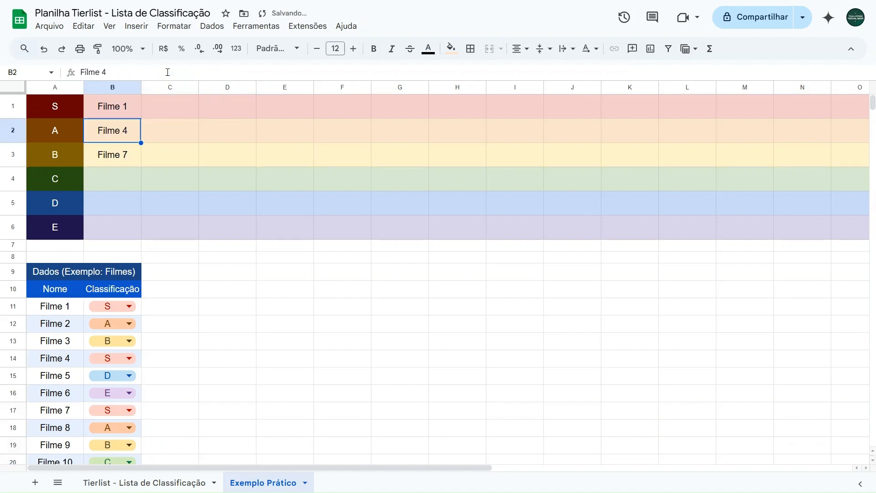
# Wrap the B1 formula in TRANSPOR so it reads =TRANSPOR(QUERY(A11:B;"SELECT A WHERE B = 'S'"))
pyautogui.click(120, 114)
pyautogui.scroll(-1, 128, 315)
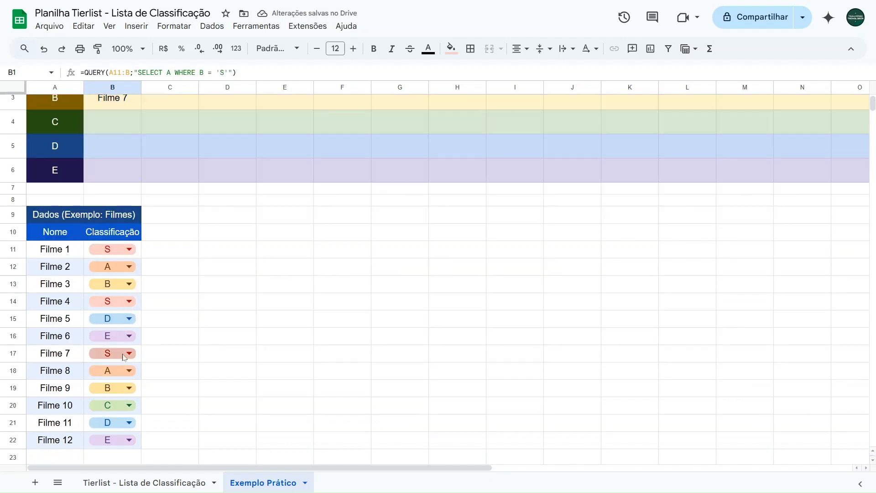
pyautogui.scroll(1, 93, 273)
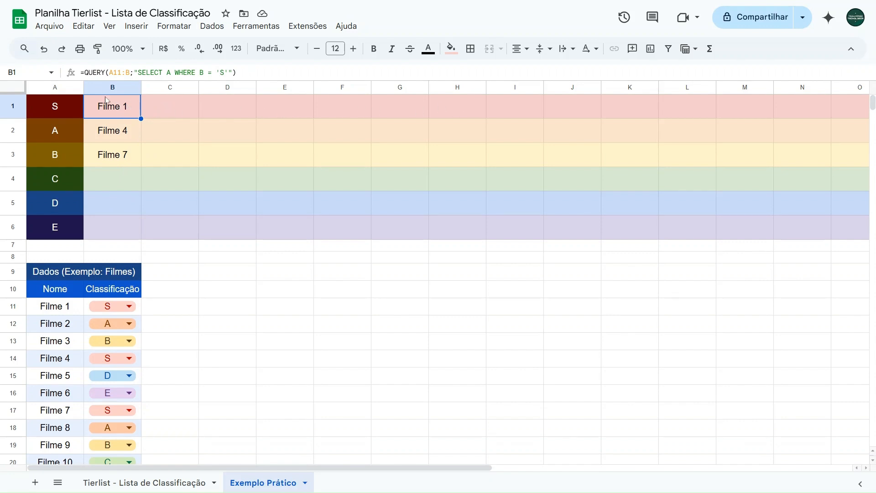
pyautogui.click(80, 73)
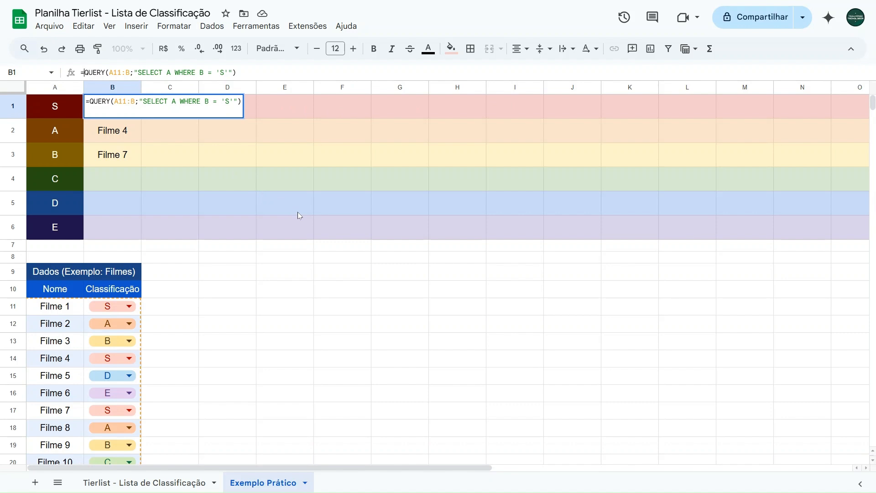
pyautogui.write('TRANSPOR')
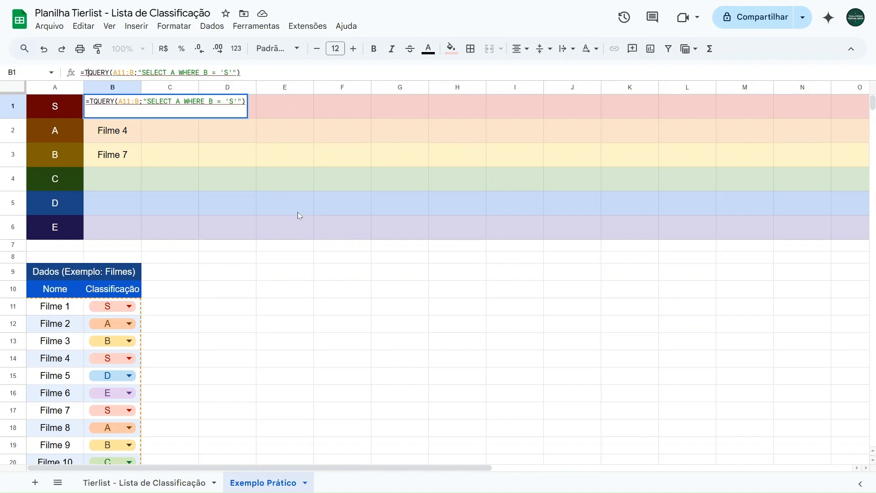
pyautogui.write('(')
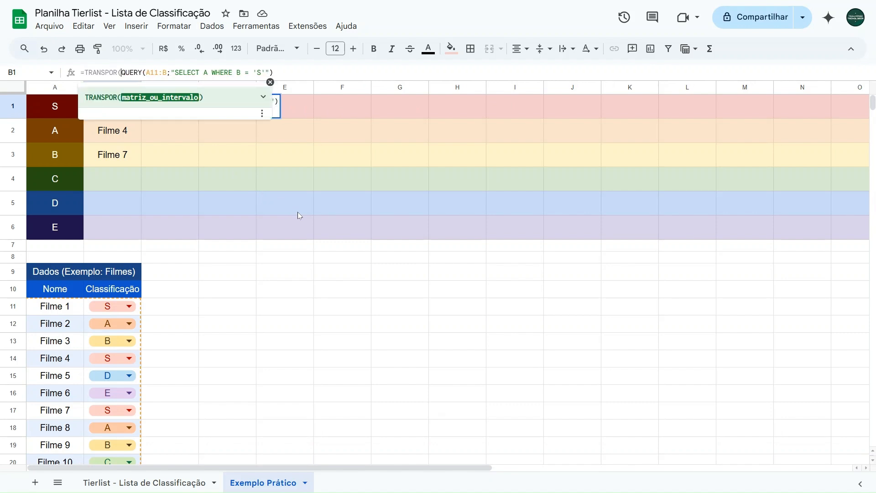
pyautogui.click(297, 73)
pyautogui.write(')')
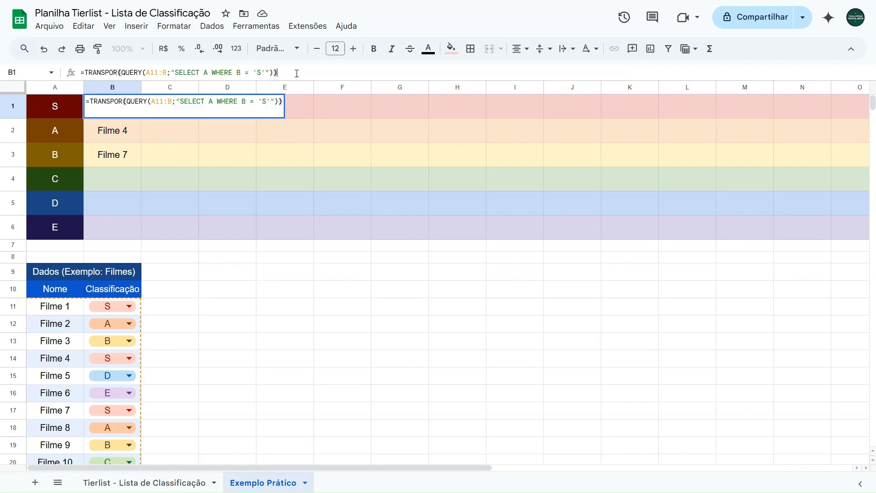
pyautogui.press('Return')
pyautogui.click(121, 114)
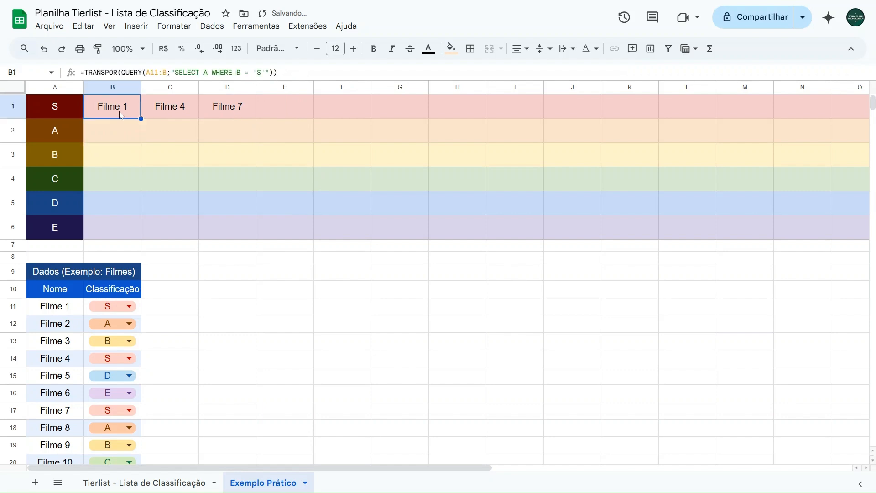
# Examine the transposed S tier results in row 1, the B1 formula's source data range and the remaining tier rows
pyautogui.click(185, 114)
pyautogui.click(230, 109)
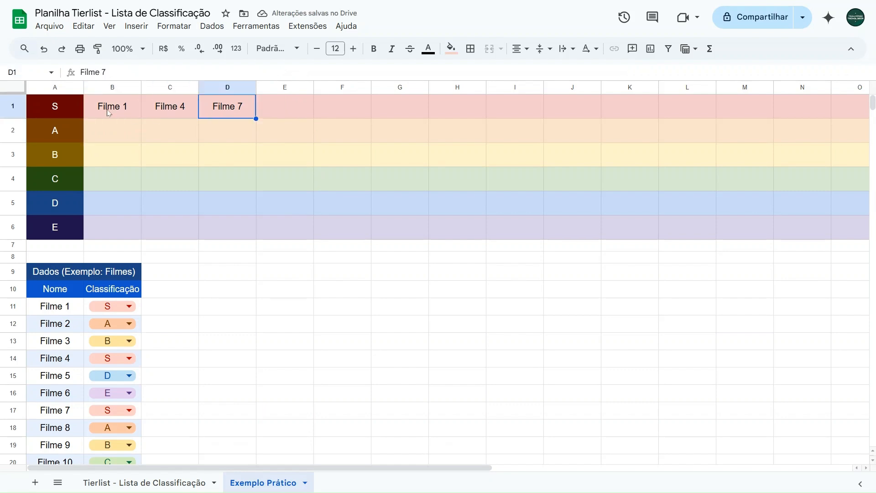
pyautogui.moveTo(113, 106); pyautogui.dragTo(270, 100)
pyautogui.click(286, 73)
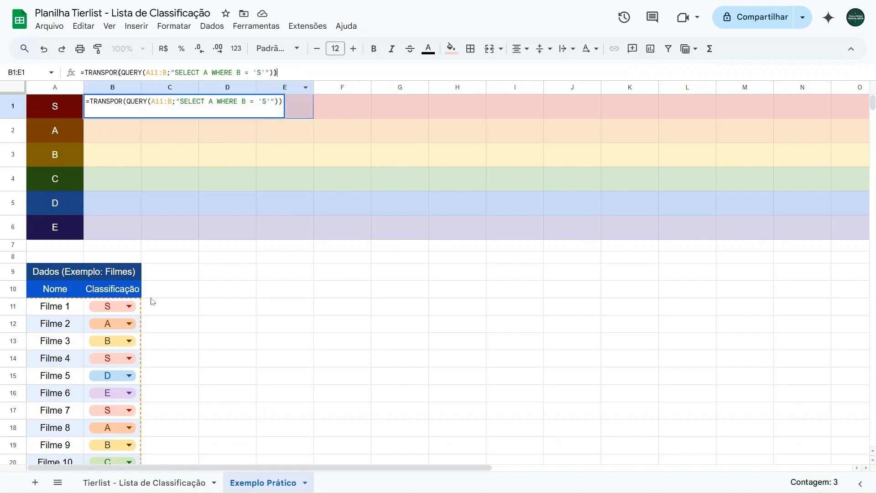
pyautogui.scroll(-5, 121, 333)
pyautogui.scroll(5, 114, 245)
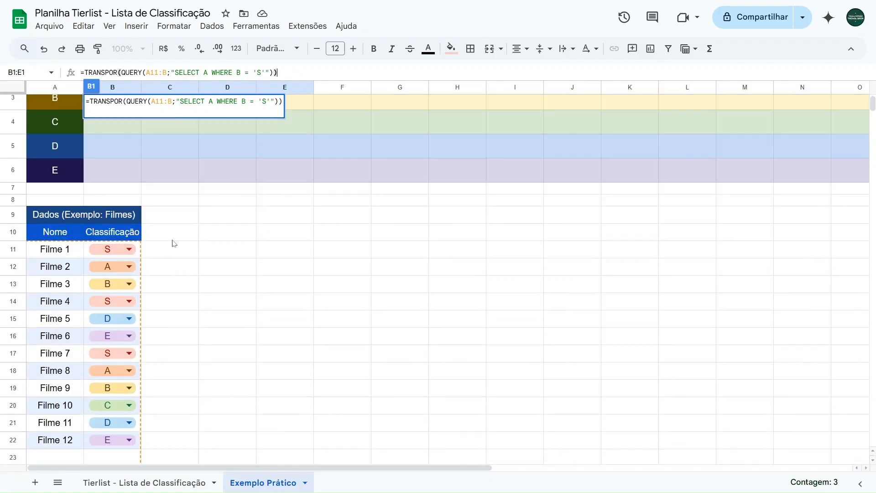
pyautogui.press('Escape')
pyautogui.scroll(2, 136, 213)
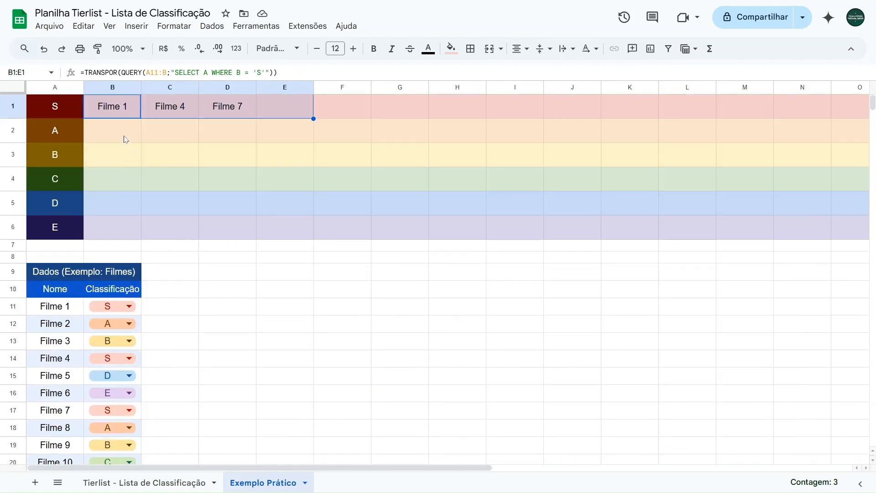
pyautogui.press('Down')
pyautogui.press('Down')
pyautogui.press('Down')
pyautogui.press('Down')
pyautogui.press('Down')
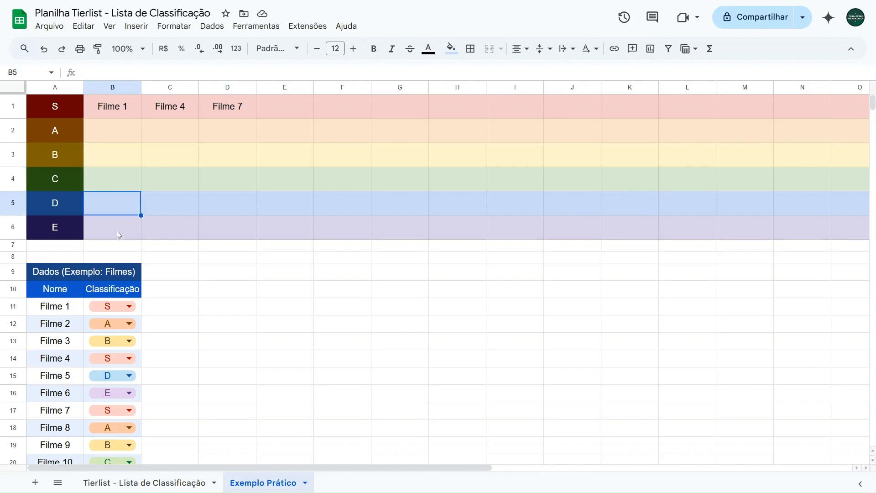
# Copy the TRANSPOR/QUERY formula from B1 into B2:B6, changing the WHERE criterion to 'A', 'B', 'C', 'D' and 'E' respectively
pyautogui.click(114, 139)
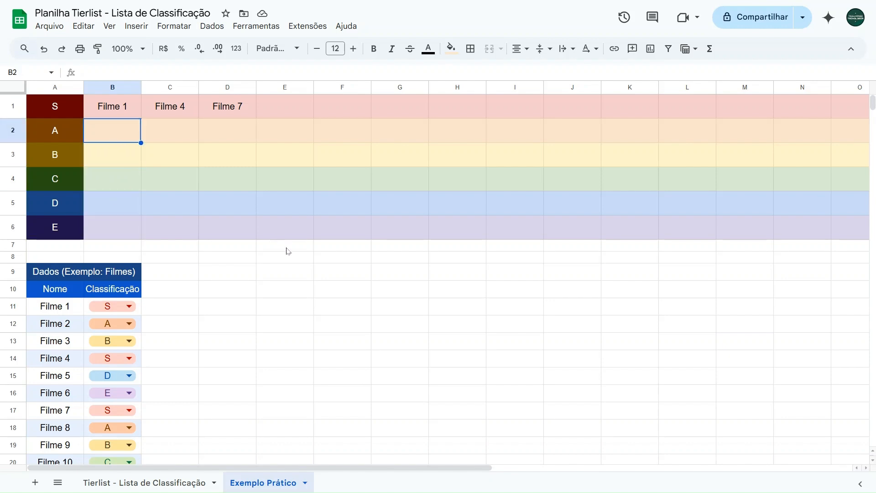
pyautogui.click(112, 106)
pyautogui.click(292, 72)
pyautogui.hotkey('ctrl', 'a')
pyautogui.hotkey('ctrl', 'c')
pyautogui.hotkey('ctrl', 'v')
pyautogui.click(265, 72)
pyautogui.write('A')
pyautogui.press('Return')
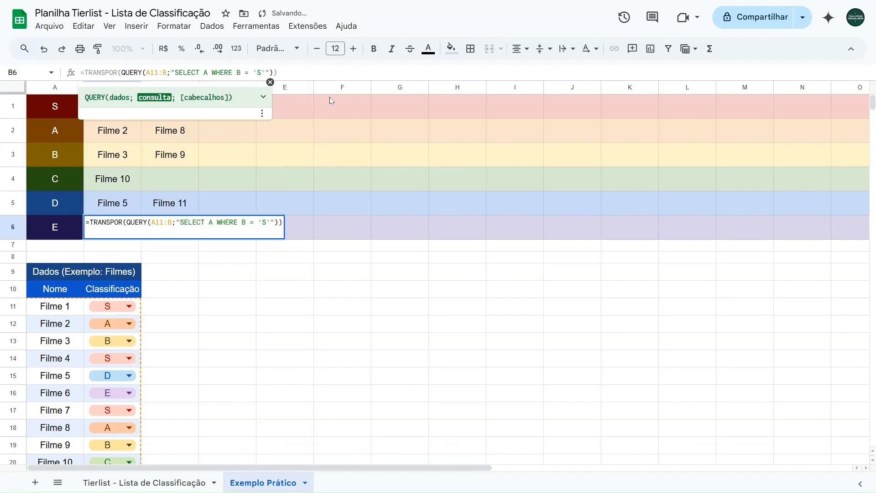
pyautogui.press('BackSpace')
pyautogui.write('E')
pyautogui.press('Return')
# Review the QUERY criteria in the tier formulas from B1 down to B6
pyautogui.click(116, 113)
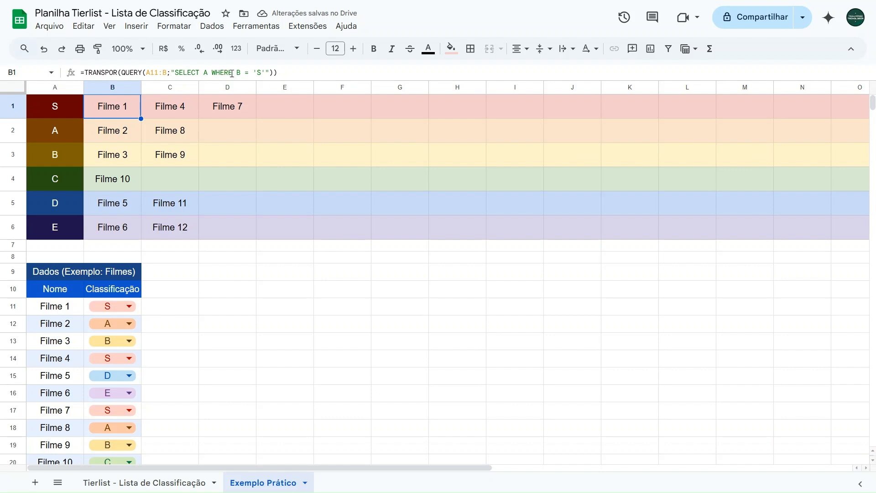
pyautogui.moveTo(212, 73); pyautogui.dragTo(266, 72)
pyautogui.click(282, 71)
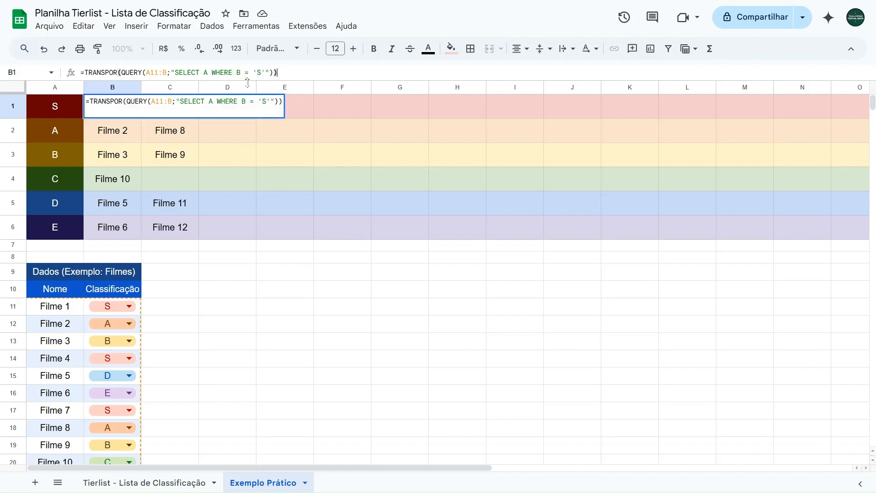
pyautogui.press('Return')
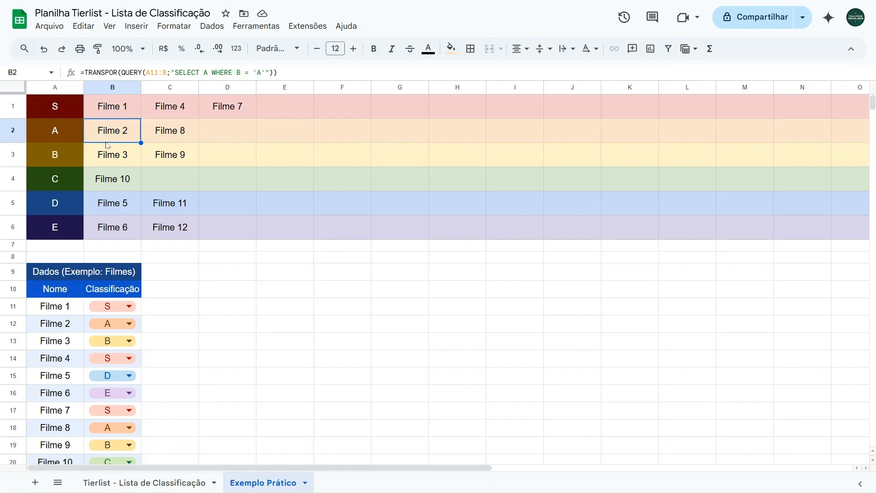
pyautogui.click(108, 155)
pyautogui.click(114, 179)
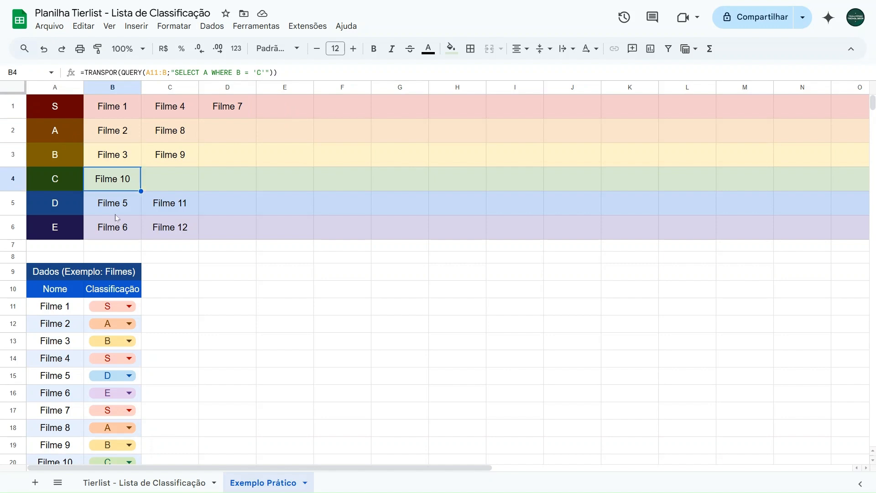
pyautogui.click(118, 205)
pyautogui.click(118, 229)
pyautogui.click(121, 189)
# Change the classification of Filme 7 and of Filme 1 through Filme 5 to C
pyautogui.doubleClick(113, 410)
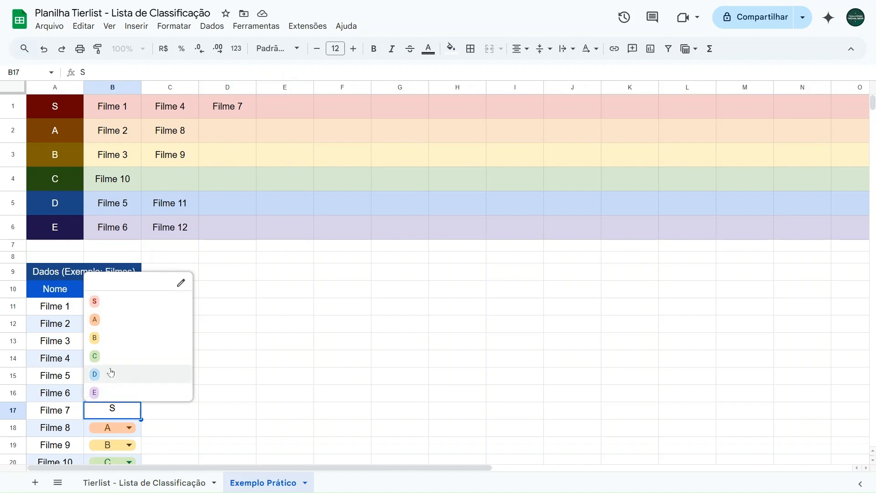
pyautogui.click(104, 356)
pyautogui.doubleClick(118, 311)
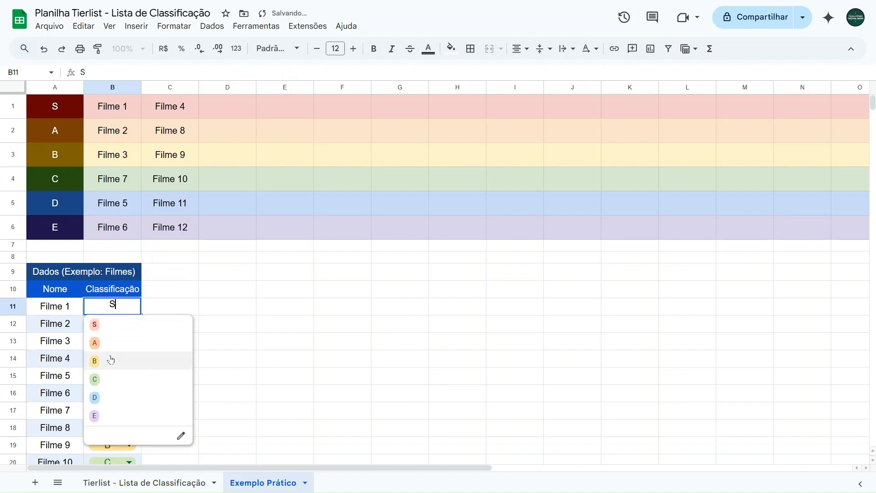
pyautogui.click(110, 378)
pyautogui.doubleClick(113, 324)
pyautogui.click(104, 396)
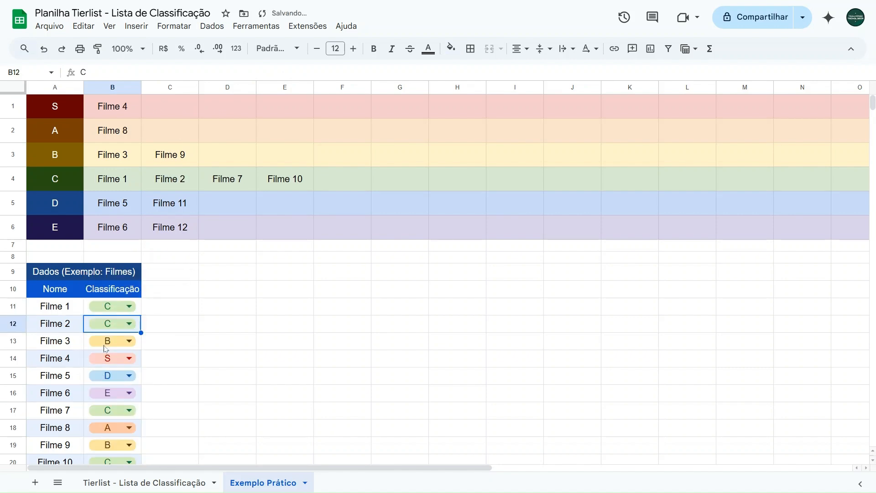
pyautogui.doubleClick(112, 341)
pyautogui.click(105, 412)
pyautogui.doubleClick(113, 356)
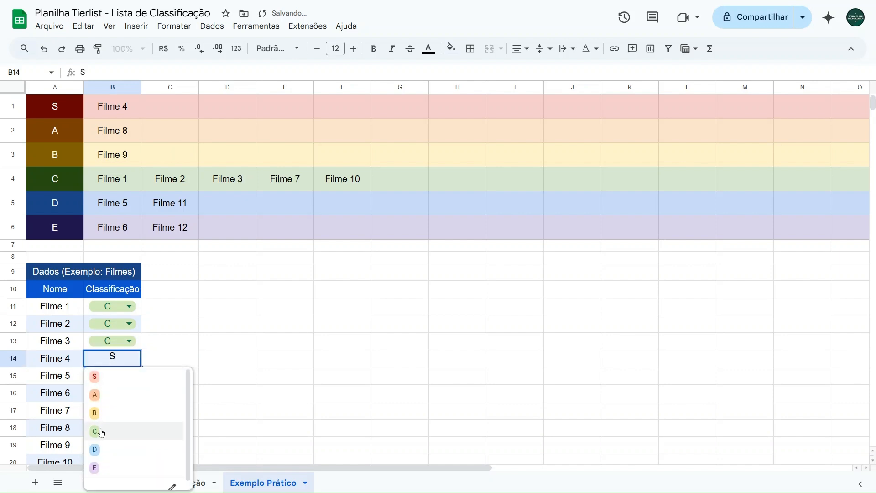
pyautogui.click(102, 431)
pyautogui.doubleClick(112, 374)
pyautogui.click(102, 448)
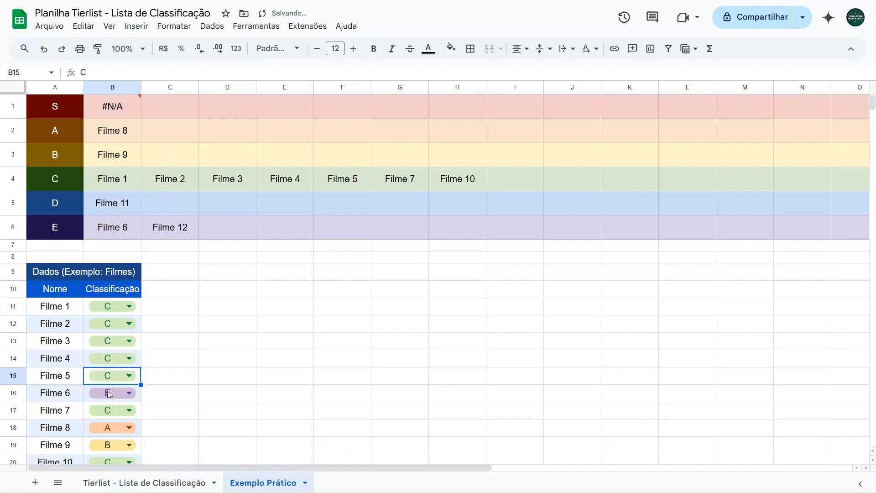
# Change the classification of Filme 6, Filme 8, Filme 9, Filme 11 and Filme 12 to C
pyautogui.doubleClick(112, 392)
pyautogui.click(94, 342)
pyautogui.scroll(-1, 111, 337)
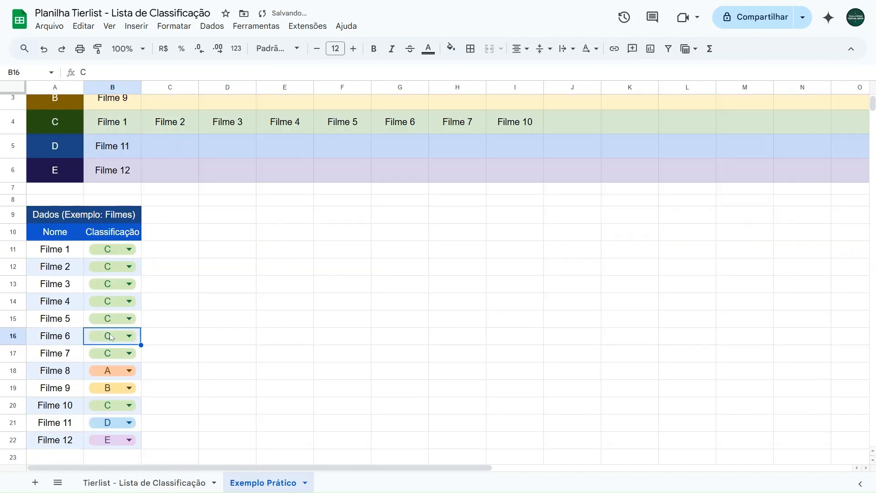
pyautogui.doubleClick(114, 372)
pyautogui.click(99, 442)
pyautogui.doubleClick(112, 388)
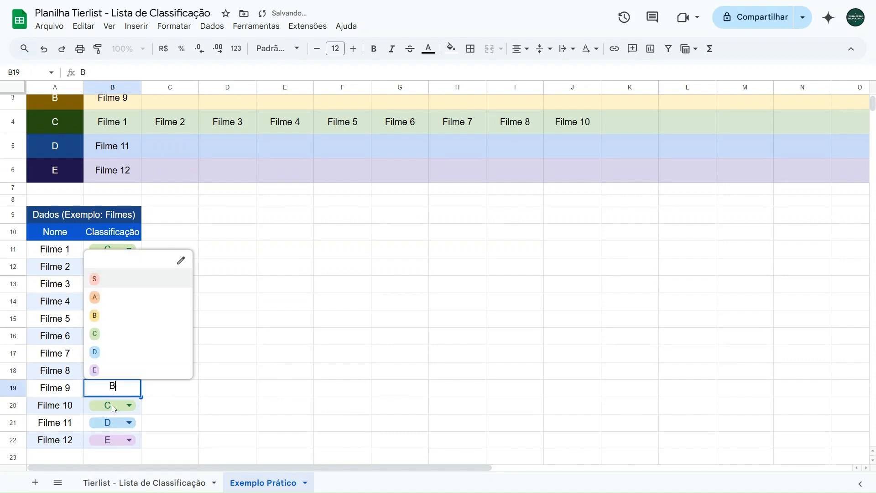
pyautogui.click(100, 334)
pyautogui.doubleClick(114, 421)
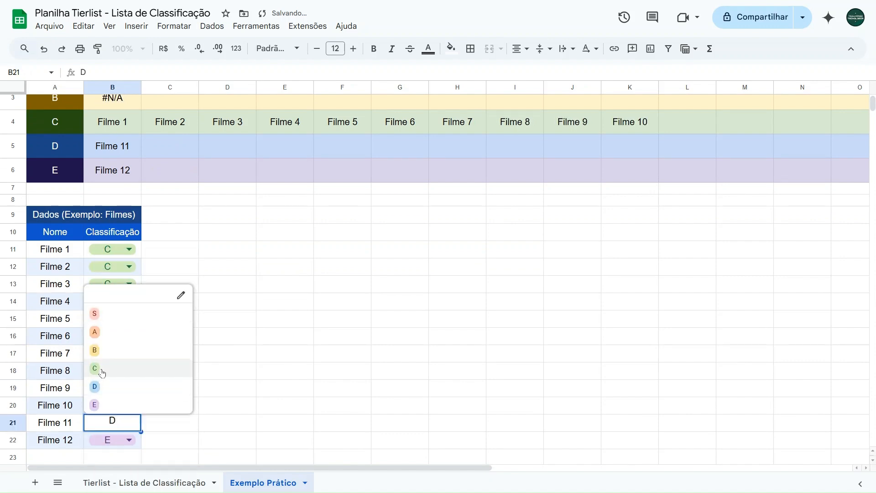
pyautogui.click(98, 369)
pyautogui.doubleClick(113, 440)
pyautogui.click(96, 384)
pyautogui.scroll(1, 331, 316)
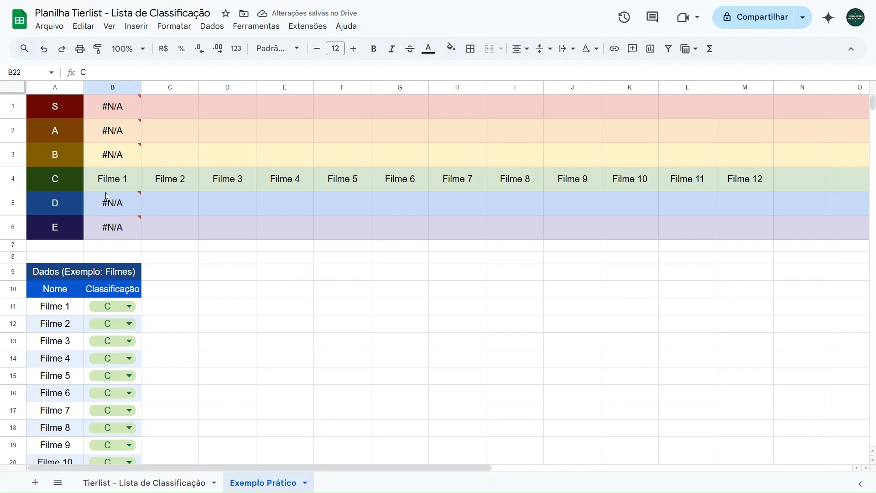
# Inspect the errors in column B for the tiers that have no films
pyautogui.click(110, 154)
pyautogui.click(110, 131)
pyautogui.click(112, 110)
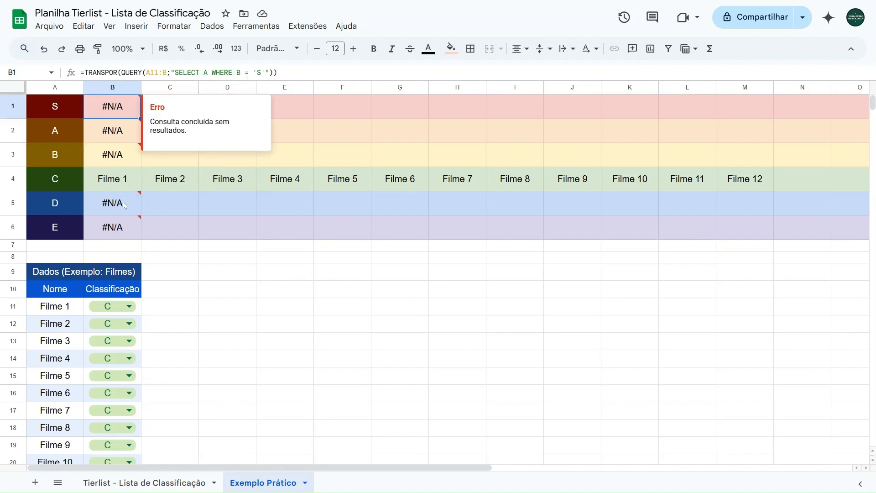
pyautogui.click(124, 206)
pyautogui.click(118, 218)
pyautogui.click(125, 136)
pyautogui.click(116, 111)
# Compare the film data in A11:B22 and the tier labels in column A with the formulas in B1:B5
pyautogui.scroll(-2, 64, 309)
pyautogui.moveTo(64, 309); pyautogui.dragTo(110, 441)
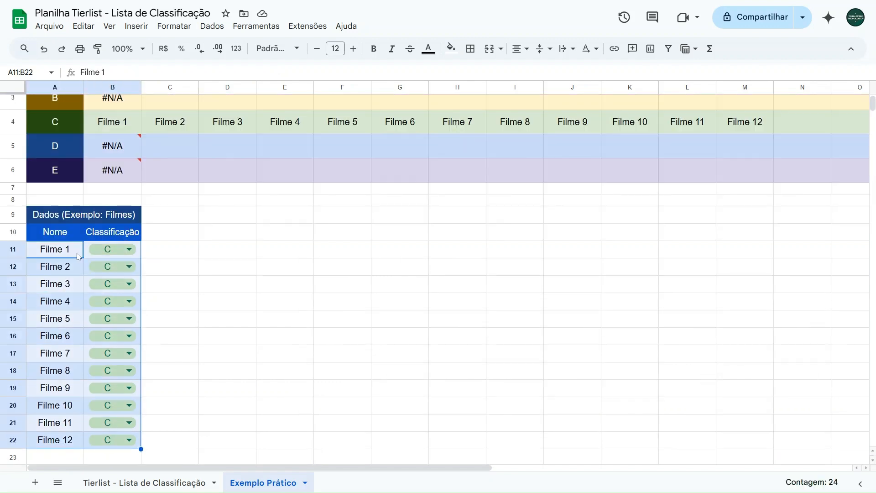
pyautogui.scroll(2, 119, 389)
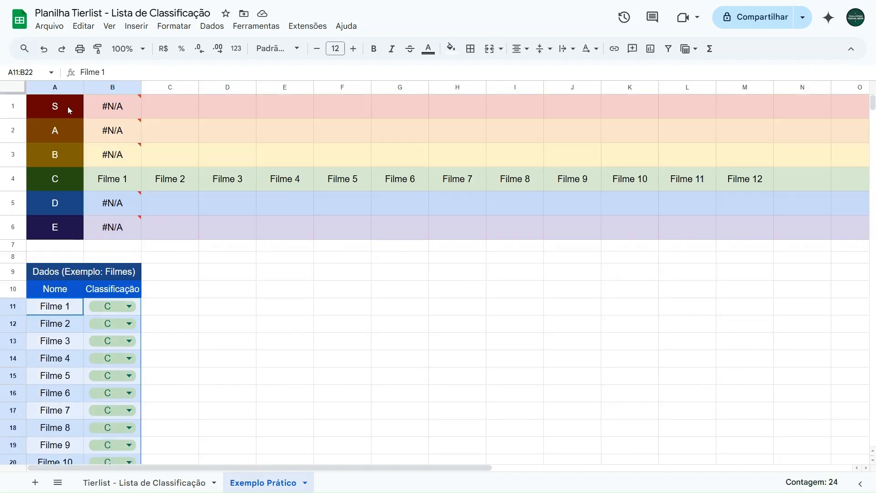
pyautogui.click(68, 105)
pyautogui.click(62, 140)
pyautogui.click(62, 146)
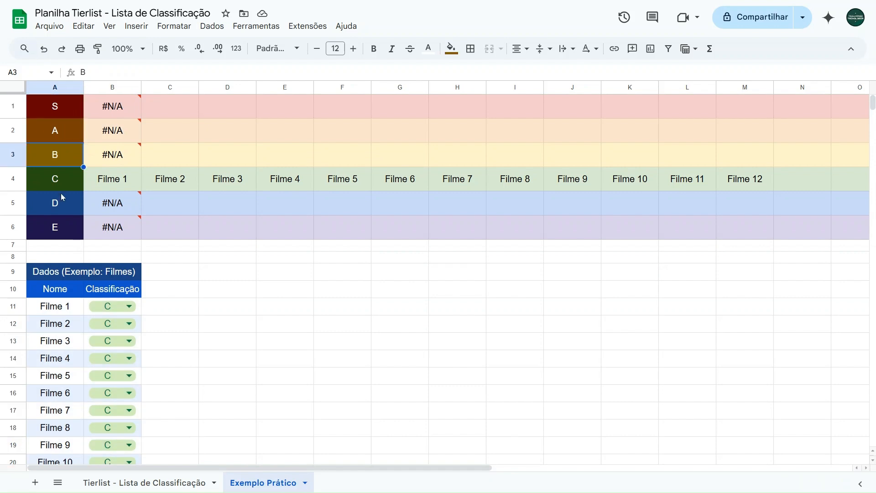
pyautogui.click(61, 203)
pyautogui.click(61, 235)
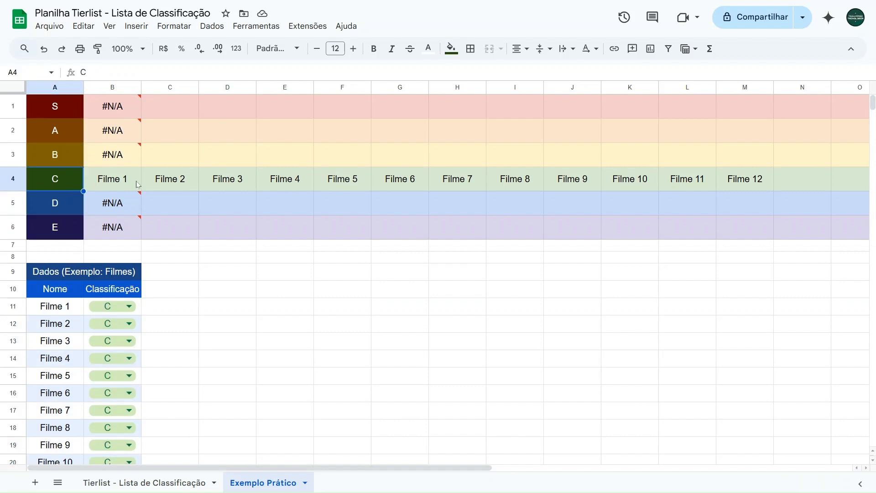
pyautogui.click(117, 115)
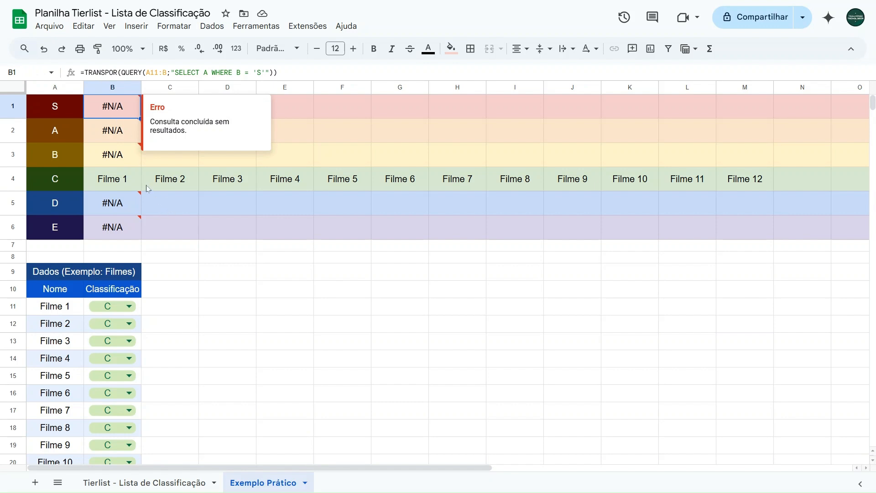
pyautogui.click(113, 137)
pyautogui.click(116, 160)
pyautogui.click(114, 180)
pyautogui.click(114, 203)
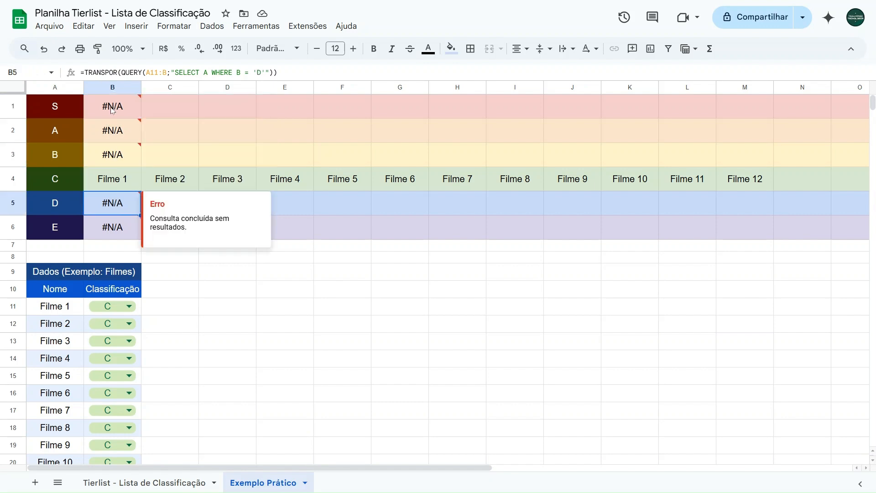
pyautogui.click(223, 305)
pyautogui.write('=SEERRO')
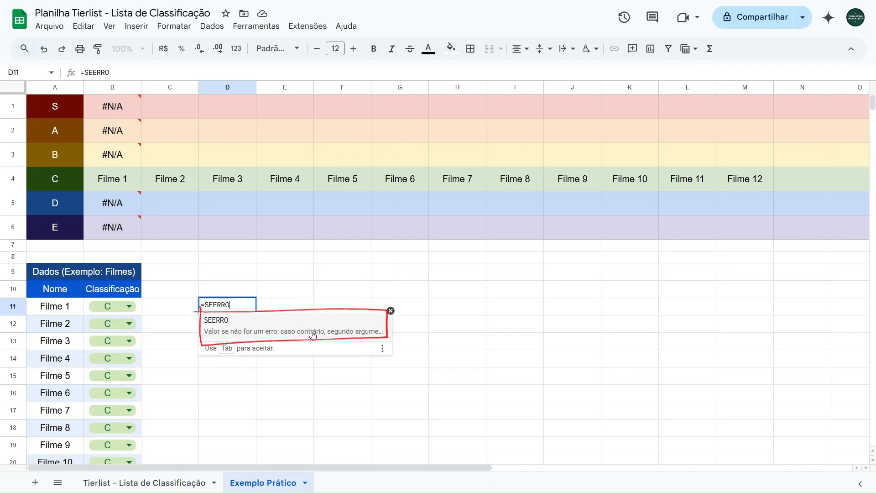
pyautogui.press('Escape')
pyautogui.press('Escape')
# Wrap the TRANSPOR(QUERY(...)) formula in cell B1 inside a SEERRO function
pyautogui.click(94, 108)
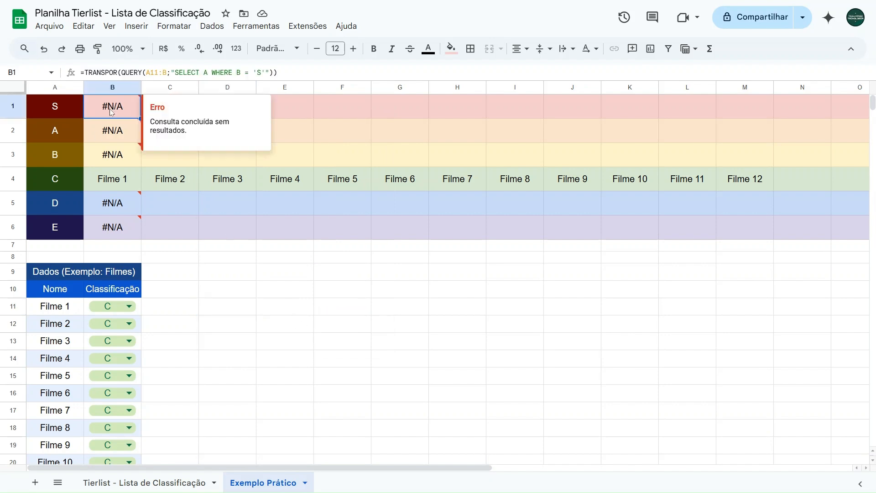
pyautogui.moveTo(87, 71); pyautogui.dragTo(136, 72)
pyautogui.press('Left')
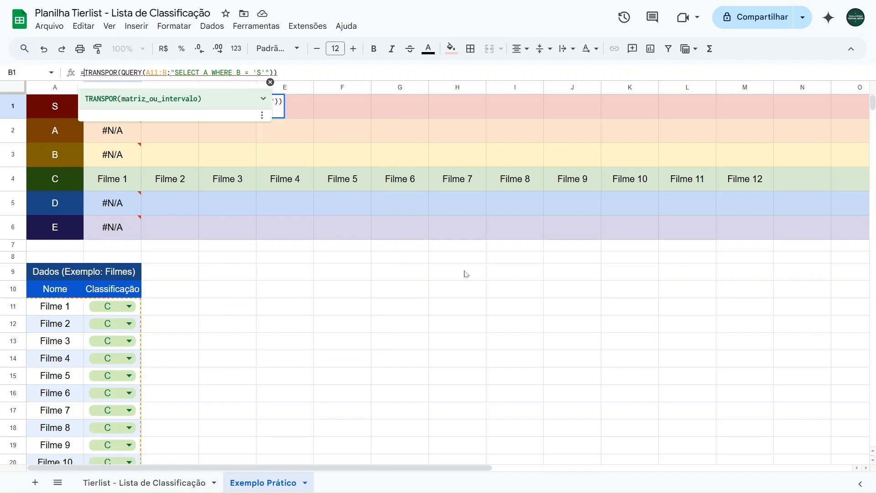
pyautogui.write('SEERRO')
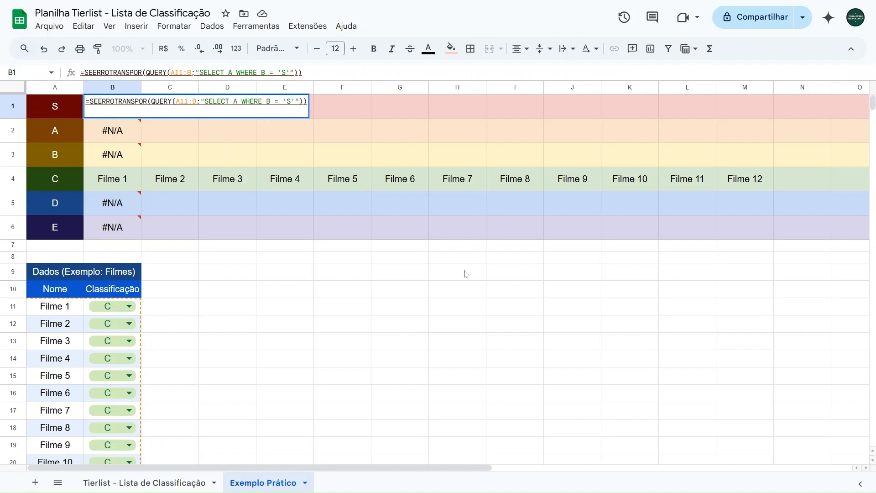
pyautogui.write('(')
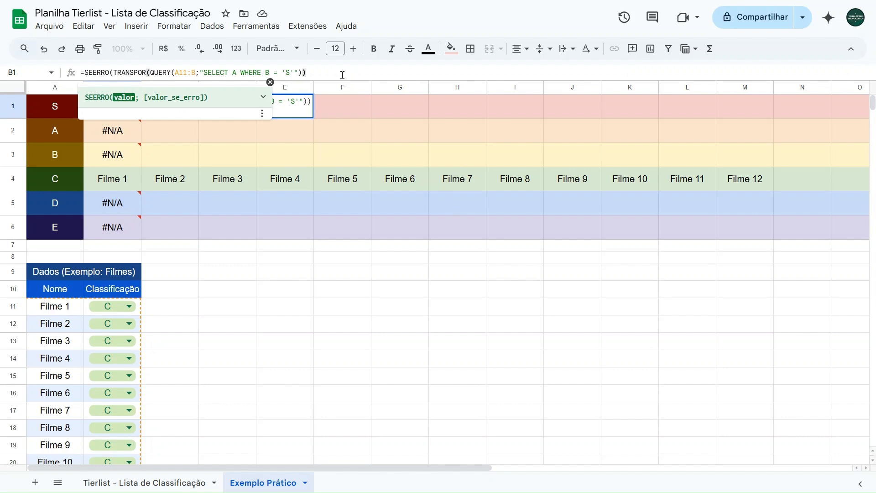
pyautogui.write(')')
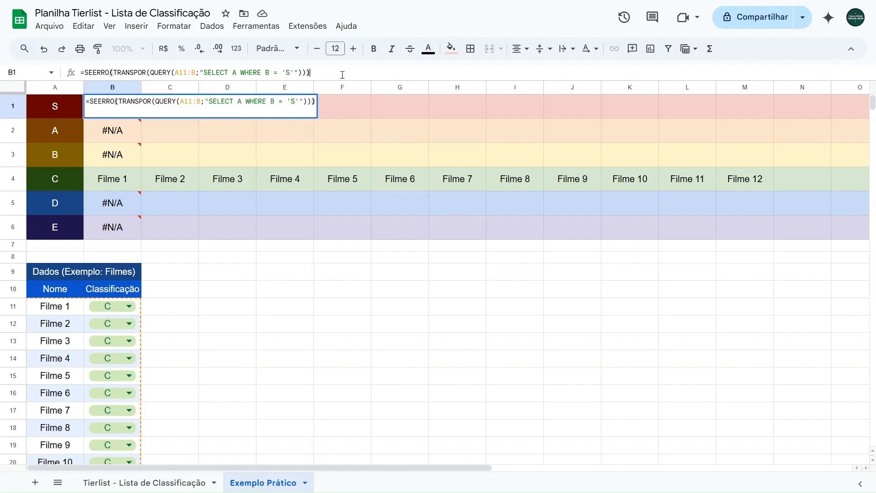
# Add an empty string "" as SEERRO's value-if-error argument in B1 and commit the formula
pyautogui.press('Left')
pyautogui.write(';')
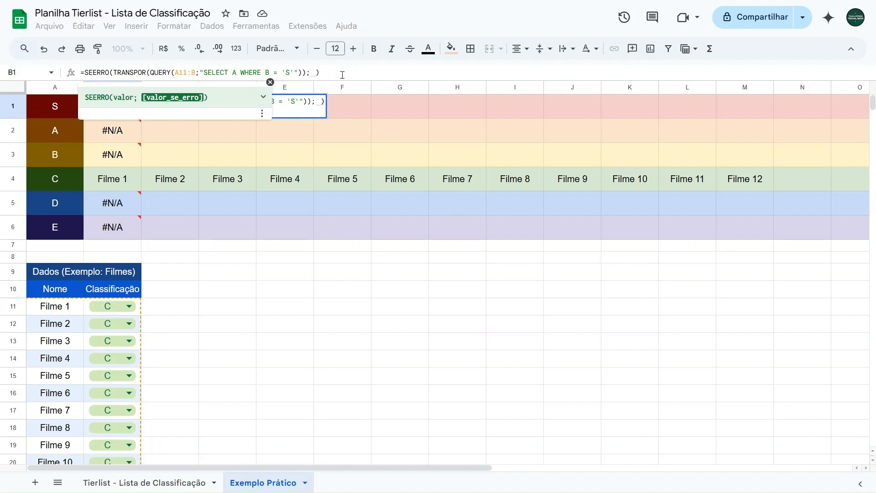
pyautogui.press('BackSpace')
pyautogui.write('""')
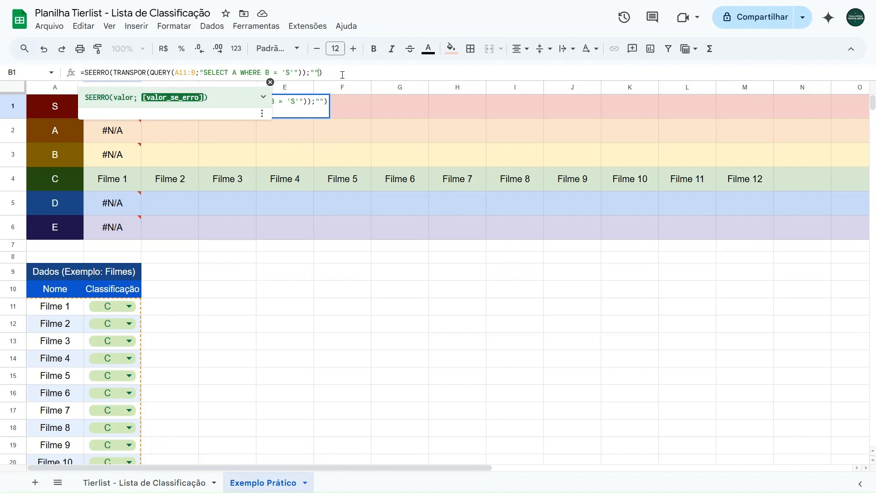
pyautogui.click(114, 73)
pyautogui.moveTo(115, 72); pyautogui.dragTo(304, 78)
pyautogui.click(314, 74)
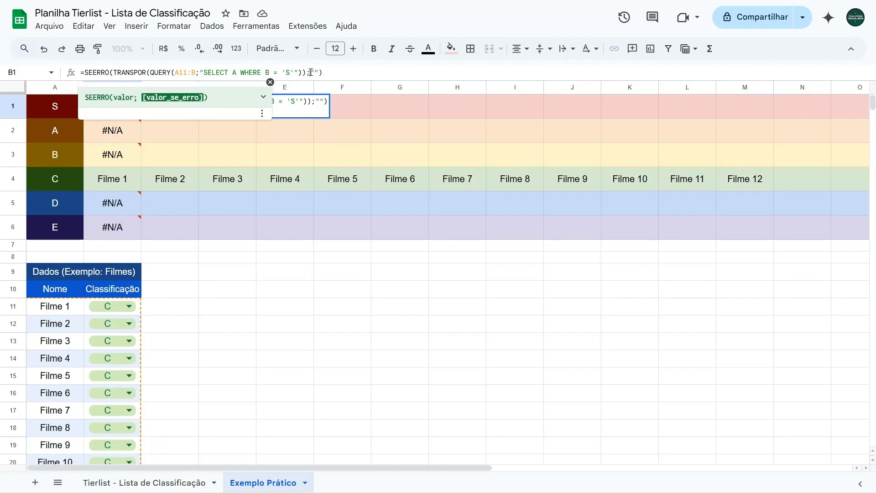
pyautogui.moveTo(310, 72); pyautogui.dragTo(318, 72)
pyautogui.click(329, 73)
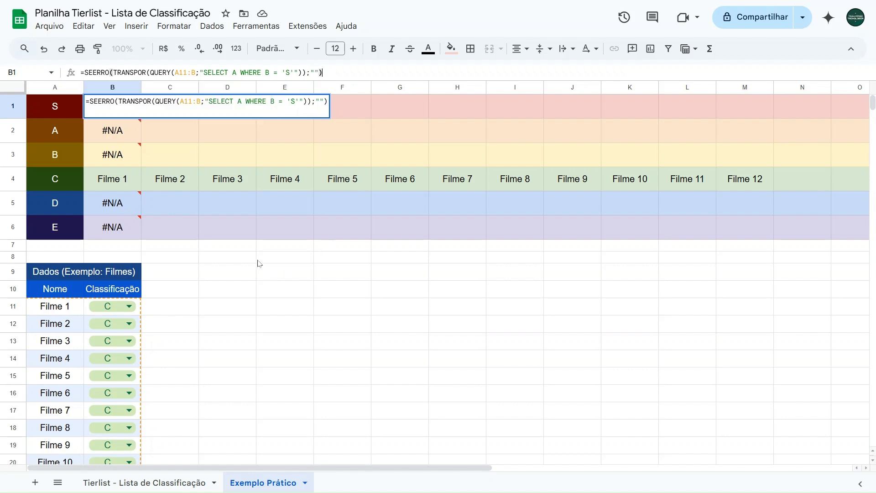
pyautogui.press('Return')
# Compare the SEERRO formula in B1 with the unwrapped formulas in B2:B4, and check the classification data below
pyautogui.click(102, 110)
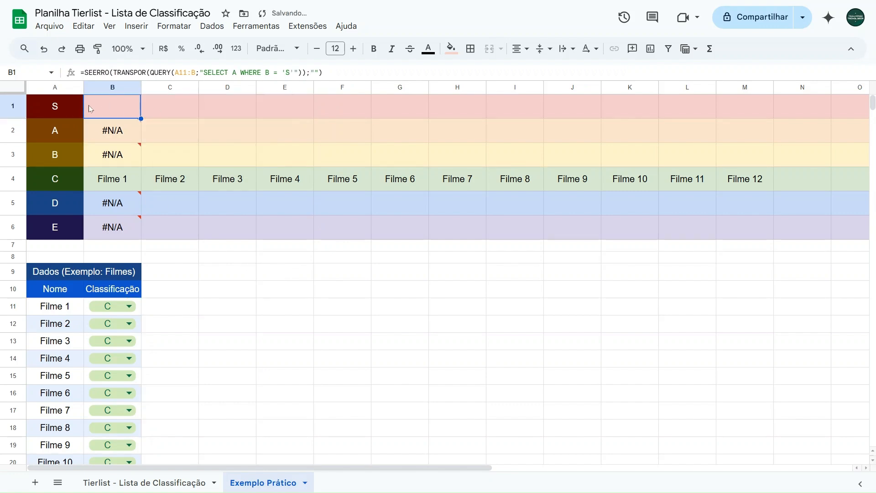
pyautogui.scroll(-2, 110, 251)
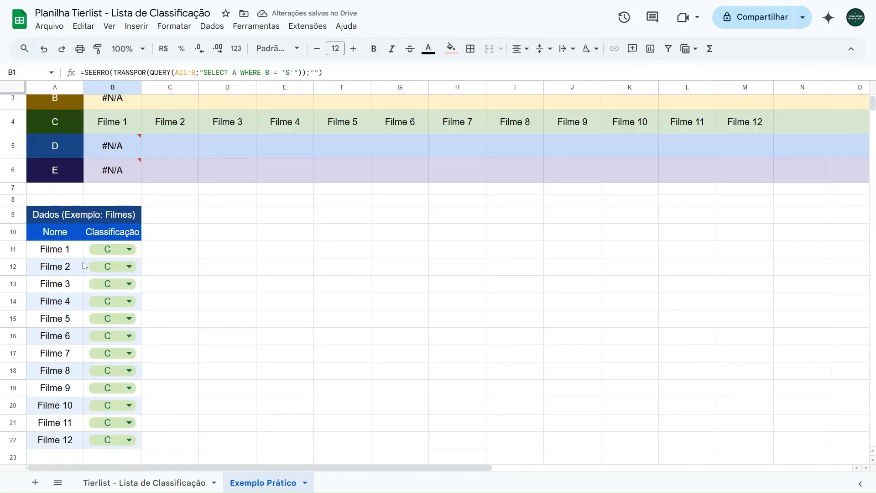
pyautogui.scroll(-2, 109, 251)
pyautogui.scroll(4, 112, 256)
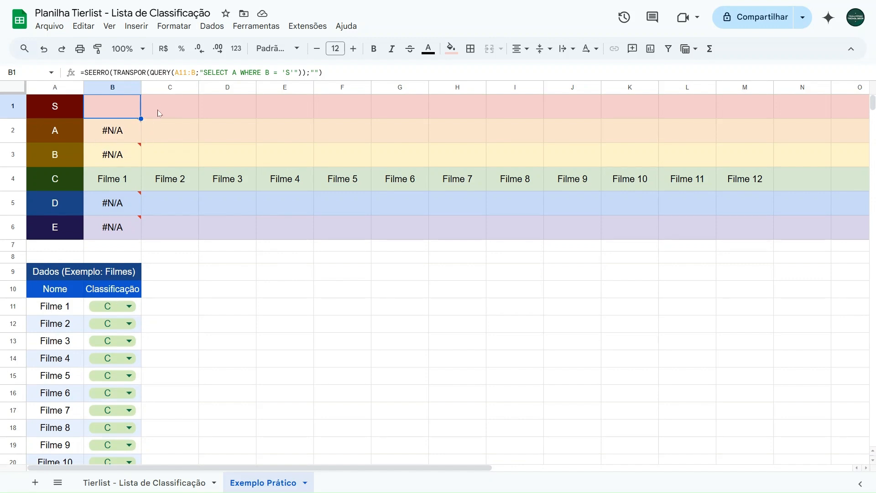
pyautogui.click(124, 131)
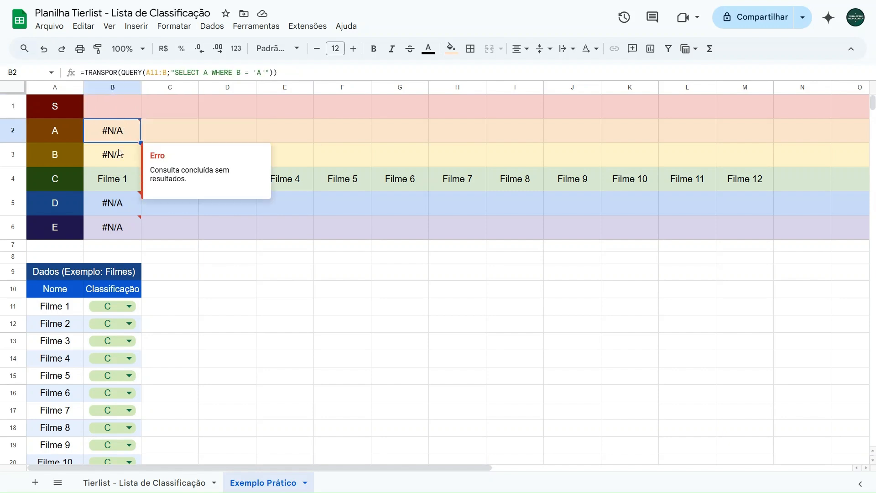
pyautogui.click(115, 116)
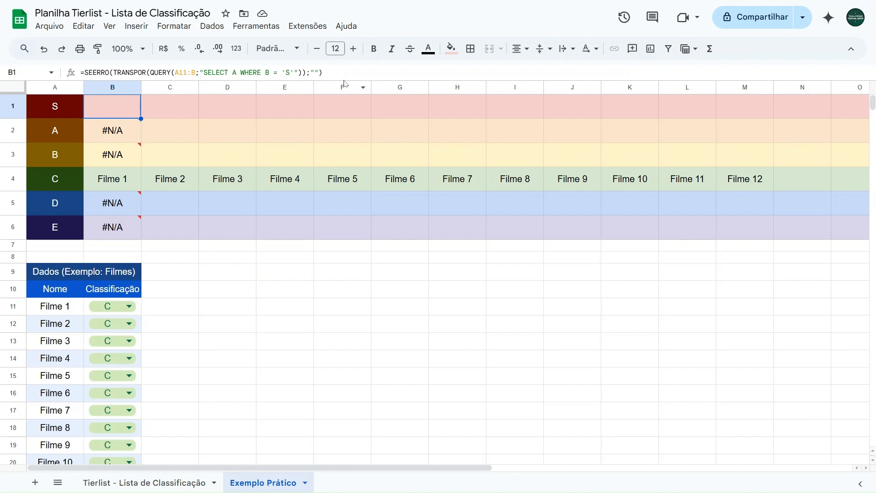
pyautogui.click(120, 136)
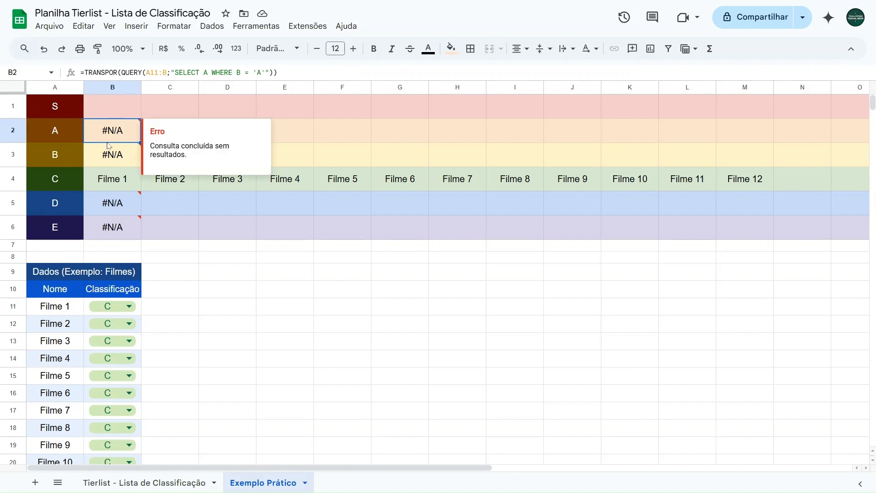
pyautogui.click(113, 160)
pyautogui.click(115, 186)
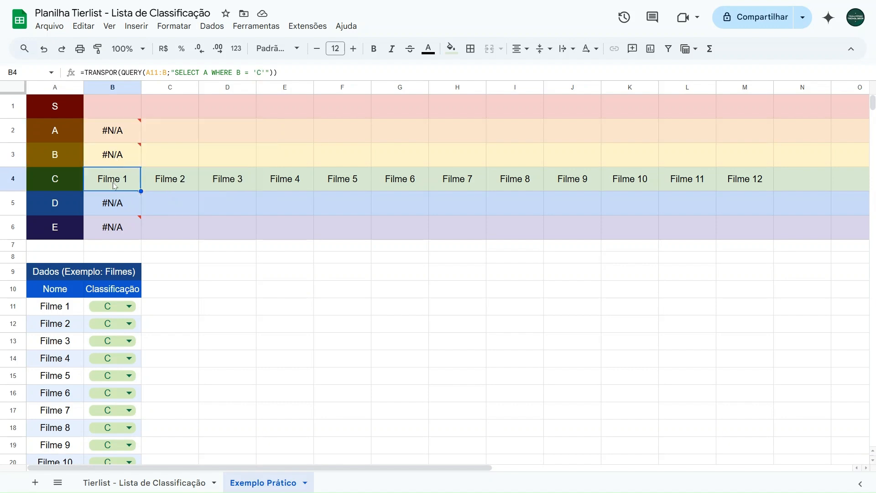
pyautogui.click(116, 109)
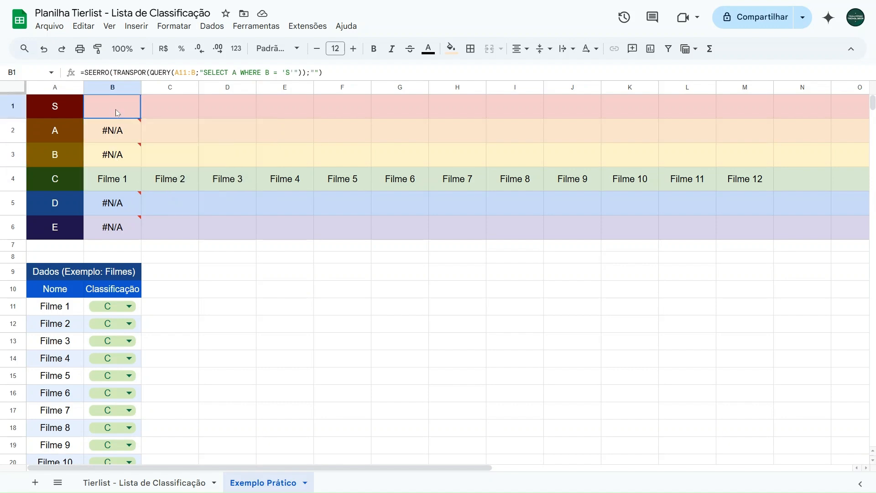
pyautogui.click(355, 73)
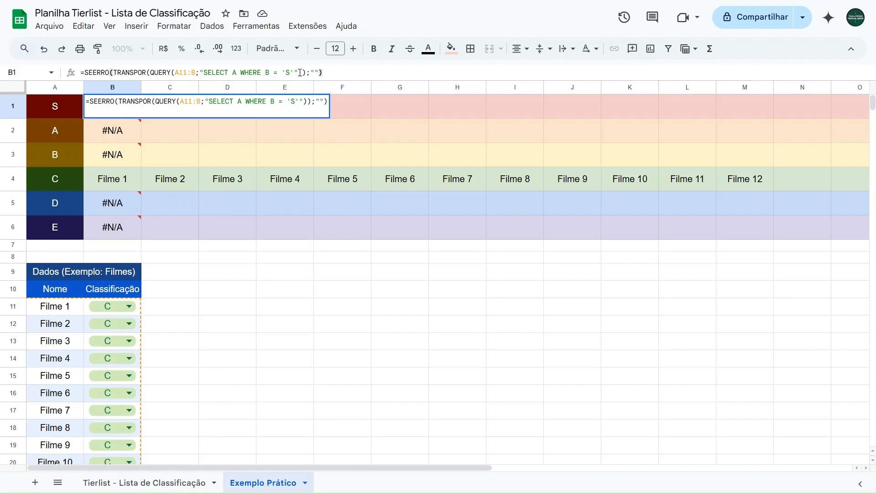
pyautogui.press('Return')
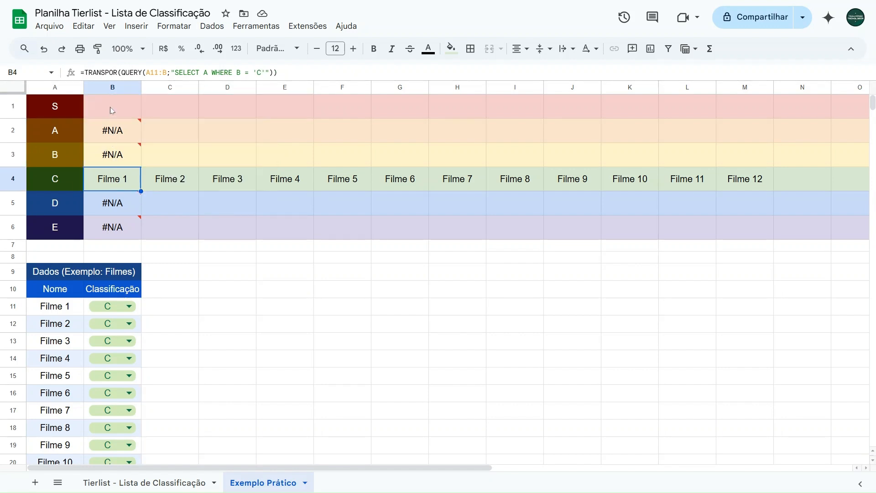
# Copy B1's SEERRO formula to the other tier cells in column B, matching each query letter to its row's tier
pyautogui.moveTo(337, 75); pyautogui.dragTo(64, 88)
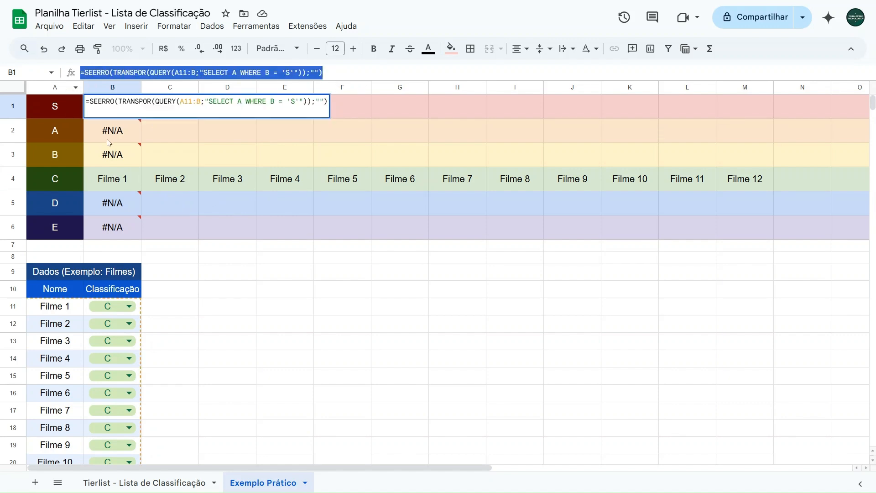
pyautogui.hotkey('ctrl', 'c')
pyautogui.press('Return')
pyautogui.hotkey('ctrl', 'v')
pyautogui.press('Return')
pyautogui.hotkey('ctrl', 'v')
pyautogui.press('Return')
pyautogui.press('Return')
pyautogui.click(290, 73)
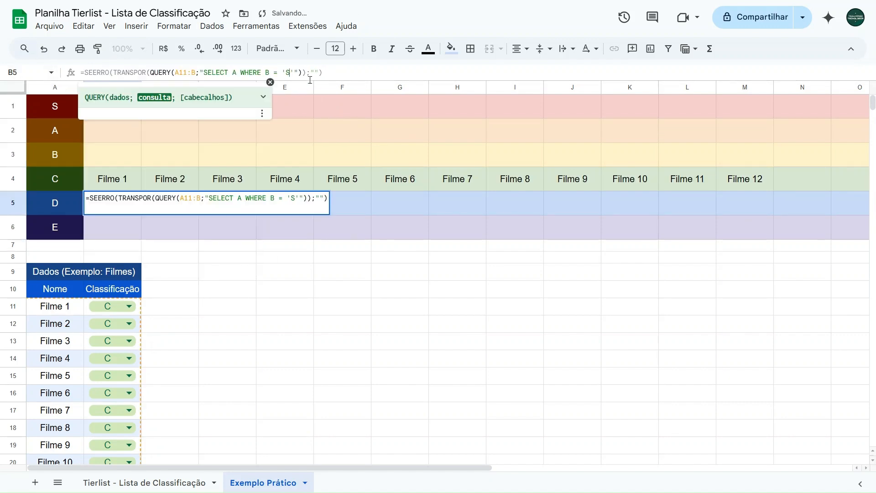
pyautogui.press('Return')
# Set the classification of Filme 1 to S, Filme 2 to A and Filme 3 to B
pyautogui.click(110, 306)
pyautogui.click(94, 324)
pyautogui.click(109, 323)
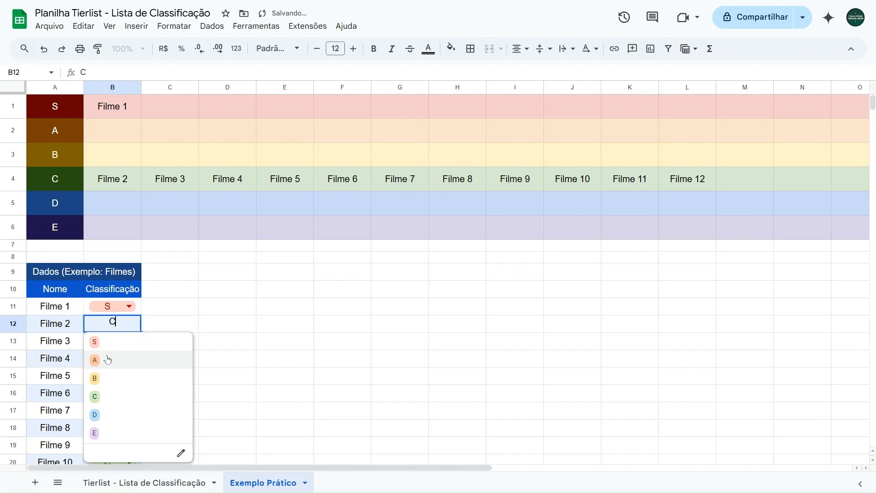
pyautogui.click(107, 360)
pyautogui.click(110, 340)
pyautogui.click(108, 395)
# Set the classification of Filme 4 to C, Filme 5 to D and Filme 6 to E
pyautogui.click(110, 359)
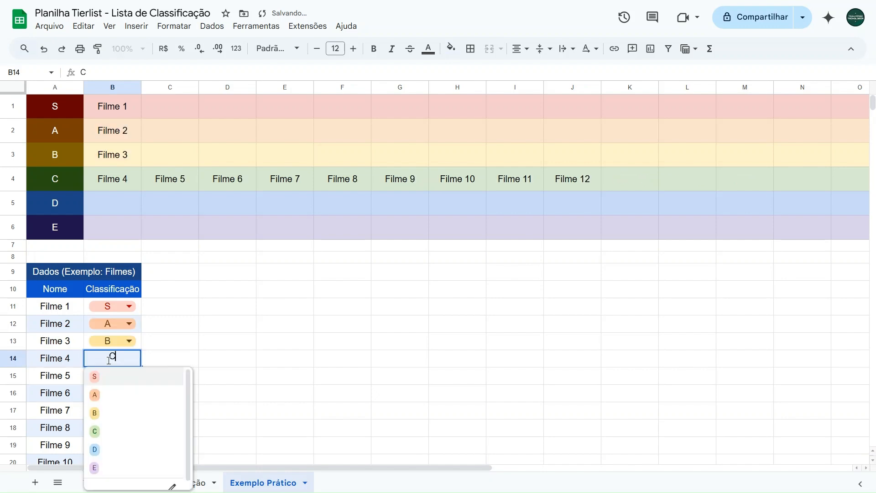
pyautogui.click(108, 431)
pyautogui.scroll(-1, 107, 431)
pyautogui.click(110, 318)
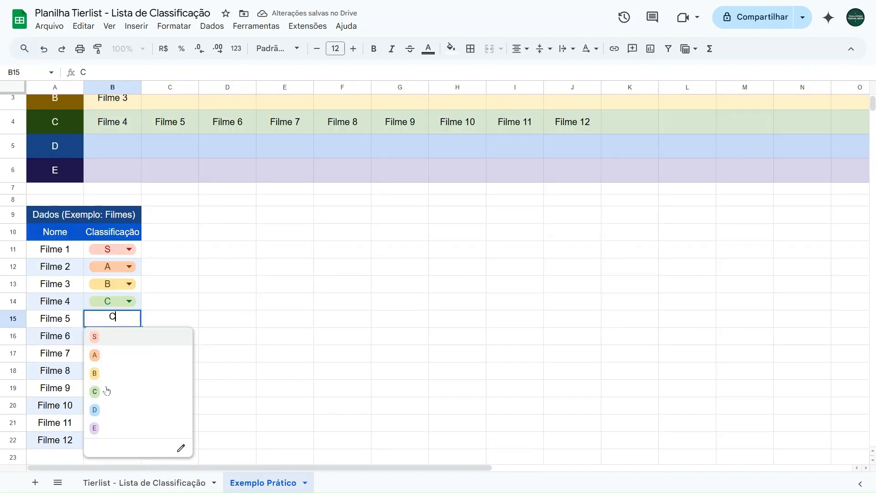
pyautogui.click(96, 409)
pyautogui.click(109, 338)
pyautogui.click(98, 444)
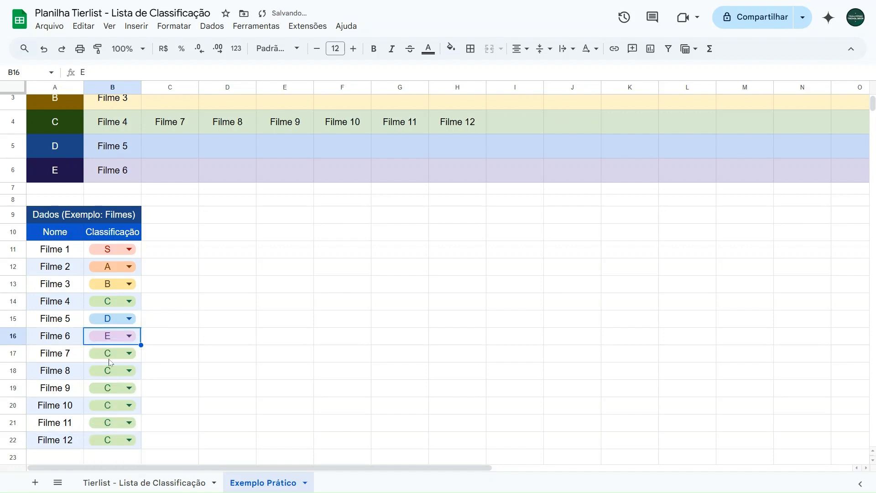
# Set the classification of Filme 7 to S, Filme 8 to A and Filme 9 to B
pyautogui.click(110, 354)
pyautogui.click(107, 375)
pyautogui.click(110, 371)
pyautogui.click(107, 410)
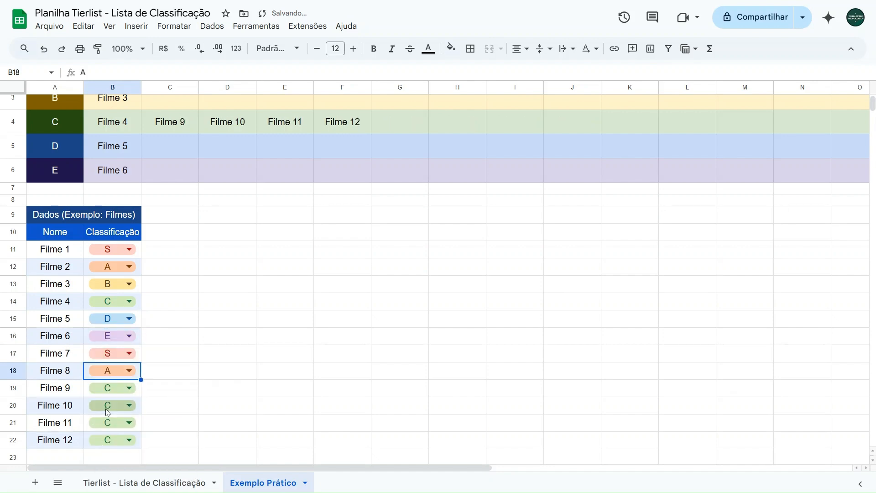
pyautogui.click(110, 388)
pyautogui.click(104, 315)
# Set the classification of Filme 10 to C, Filme 11 to D and Filme 12 to E
pyautogui.click(116, 404)
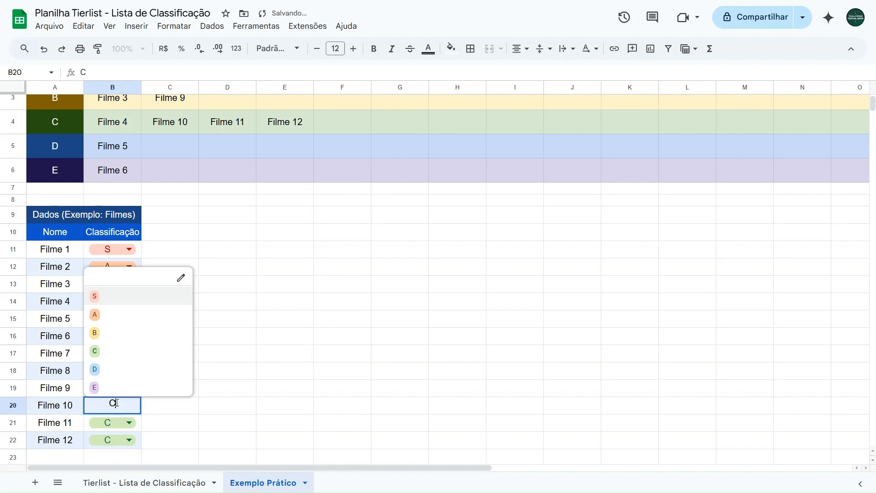
pyautogui.click(105, 351)
pyautogui.click(111, 423)
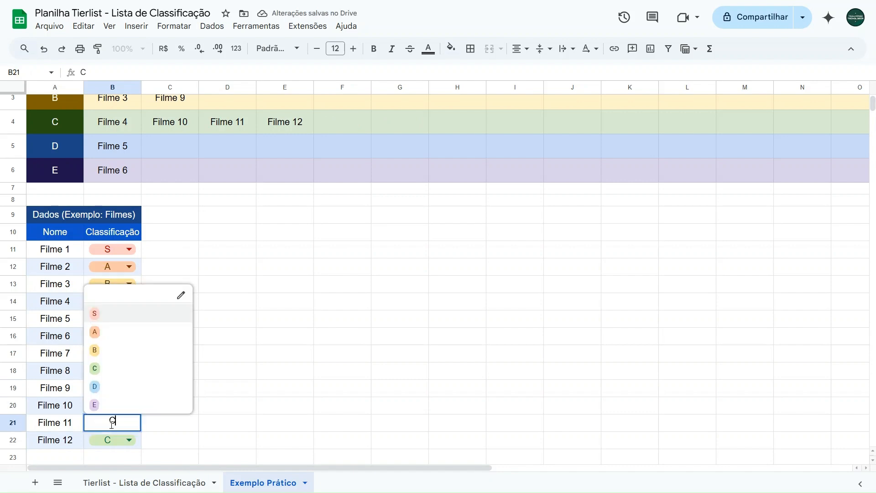
pyautogui.click(95, 386)
pyautogui.click(111, 440)
pyautogui.click(96, 423)
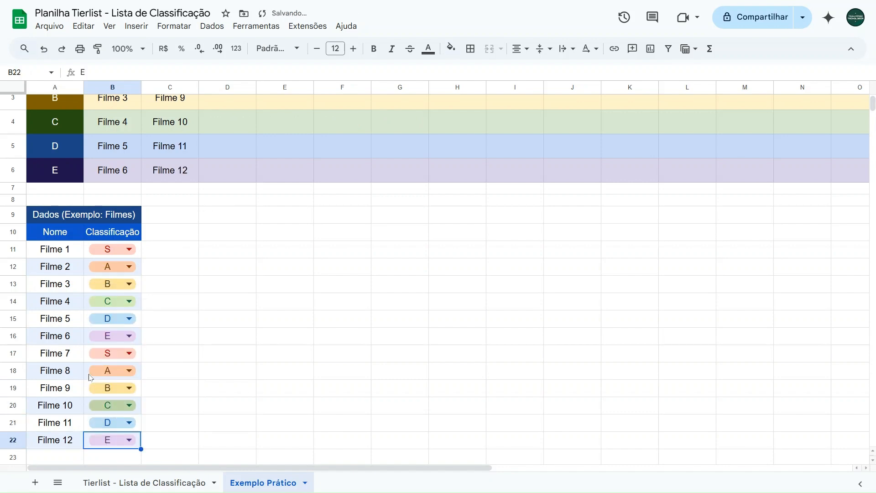
pyautogui.scroll(2, 94, 315)
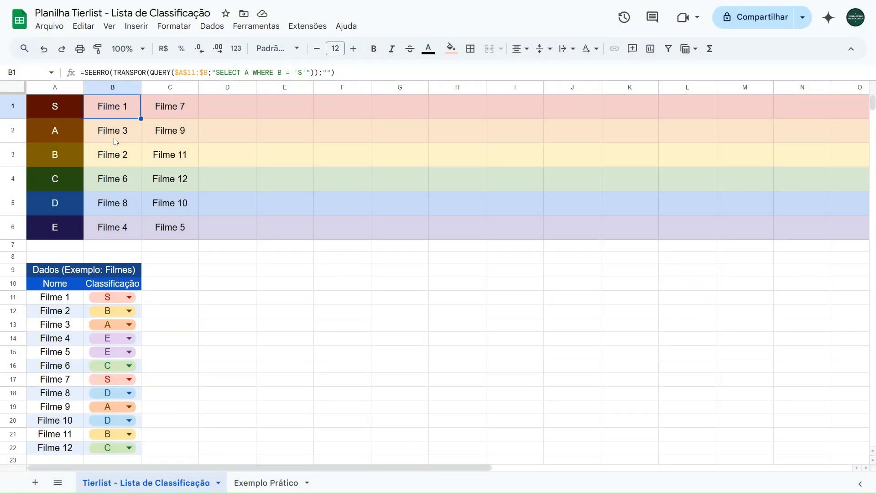
# Return to the Exemplo Prático sheet and review the films in tier rows S to C against the classification data
pyautogui.click(258, 483)
pyautogui.click(188, 273)
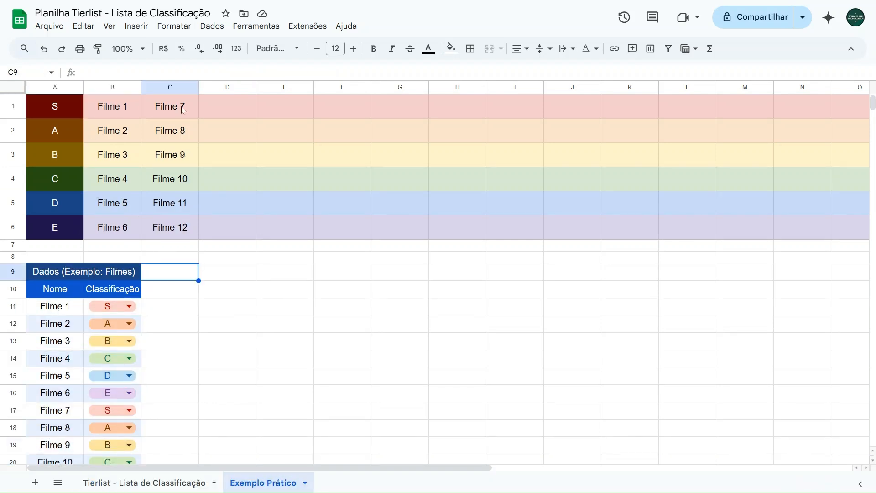
pyautogui.moveTo(100, 108); pyautogui.dragTo(356, 107)
pyautogui.moveTo(115, 132); pyautogui.dragTo(356, 137)
pyautogui.moveTo(131, 153); pyautogui.dragTo(352, 155)
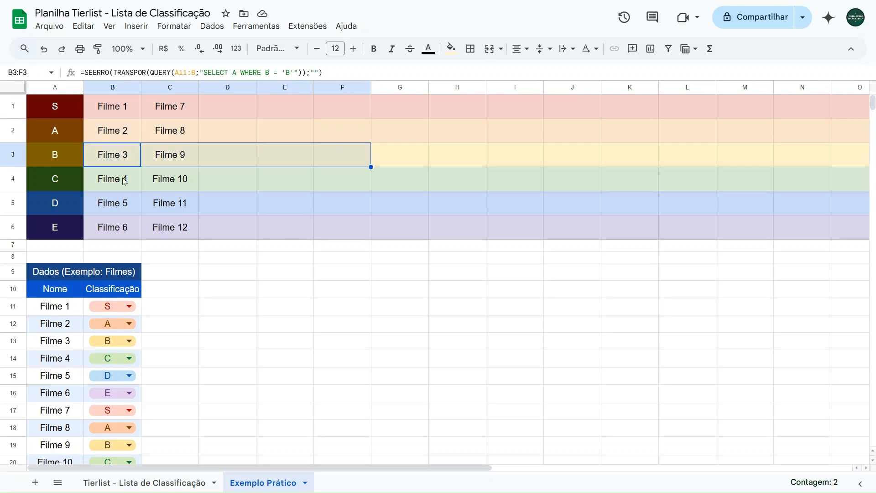
pyautogui.moveTo(114, 179); pyautogui.dragTo(351, 178)
pyautogui.click(320, 288)
pyautogui.scroll(-2, 118, 379)
pyautogui.scroll(2, 118, 379)
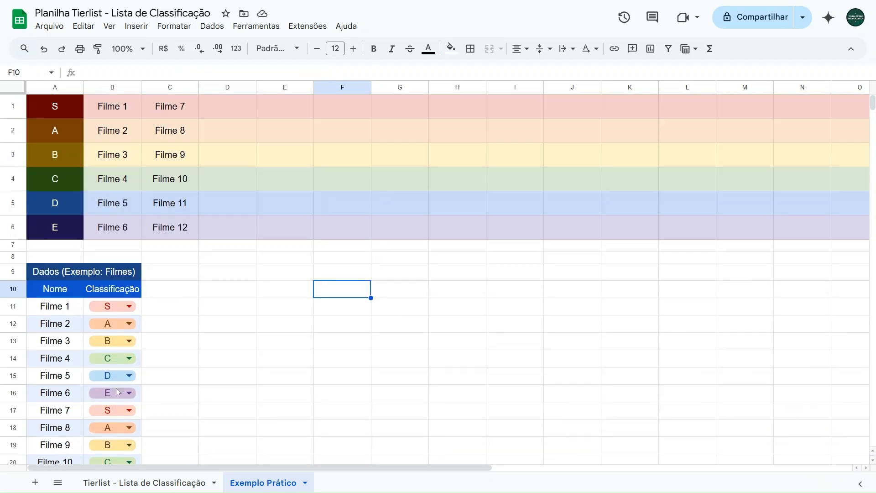
pyautogui.click(109, 245)
pyautogui.click(77, 250)
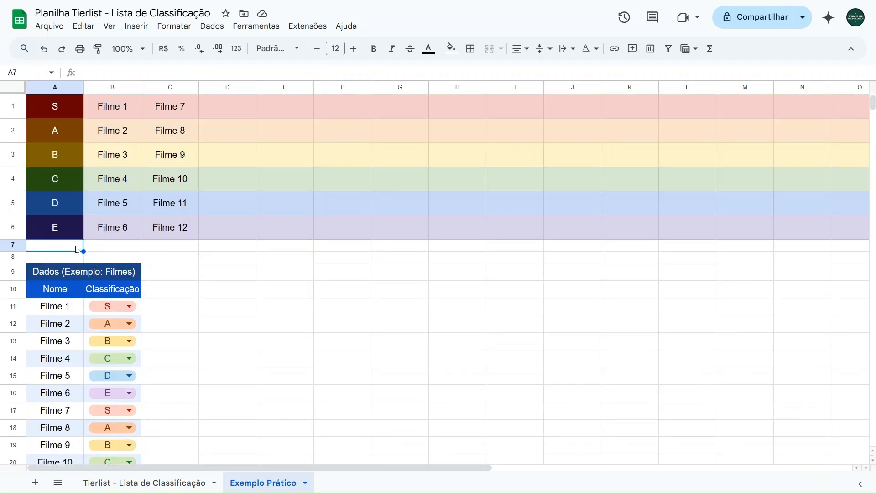